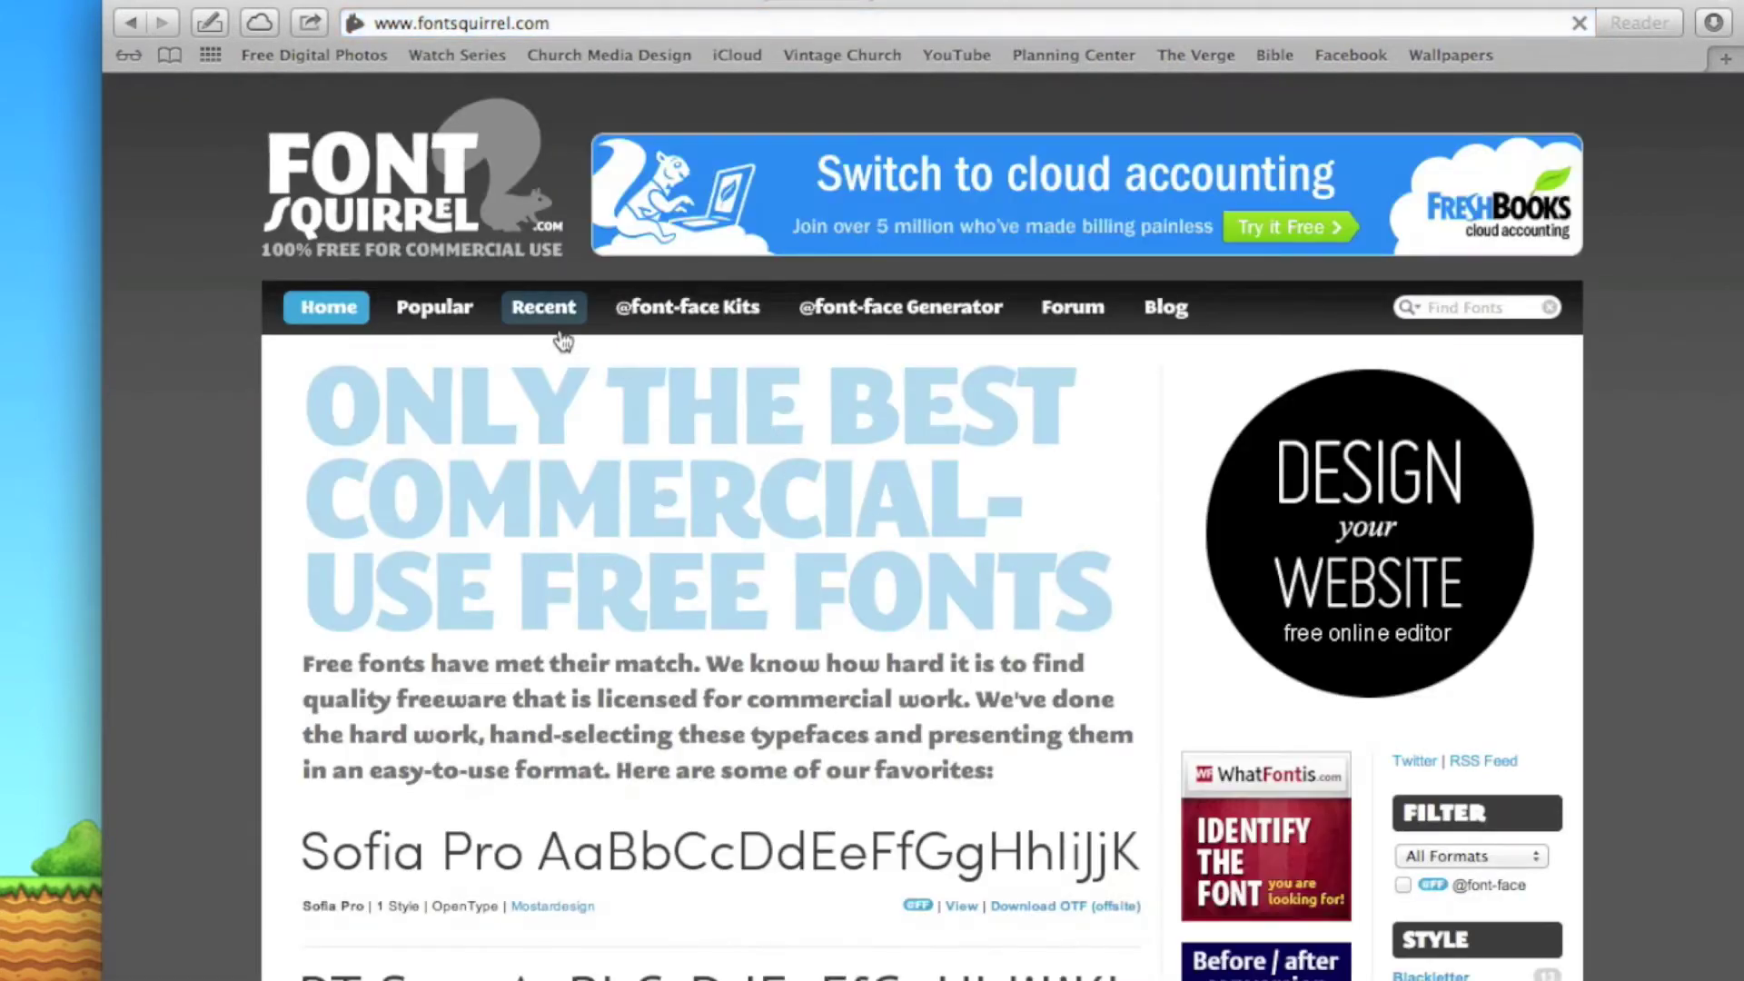
# Search Font Squirrel for "airstream" and download the Airstream TTF font.
pyautogui.scroll(-1, 985, 727)
pyautogui.click(1450, 261)
pyautogui.write('airstream')
pyautogui.press('Return')
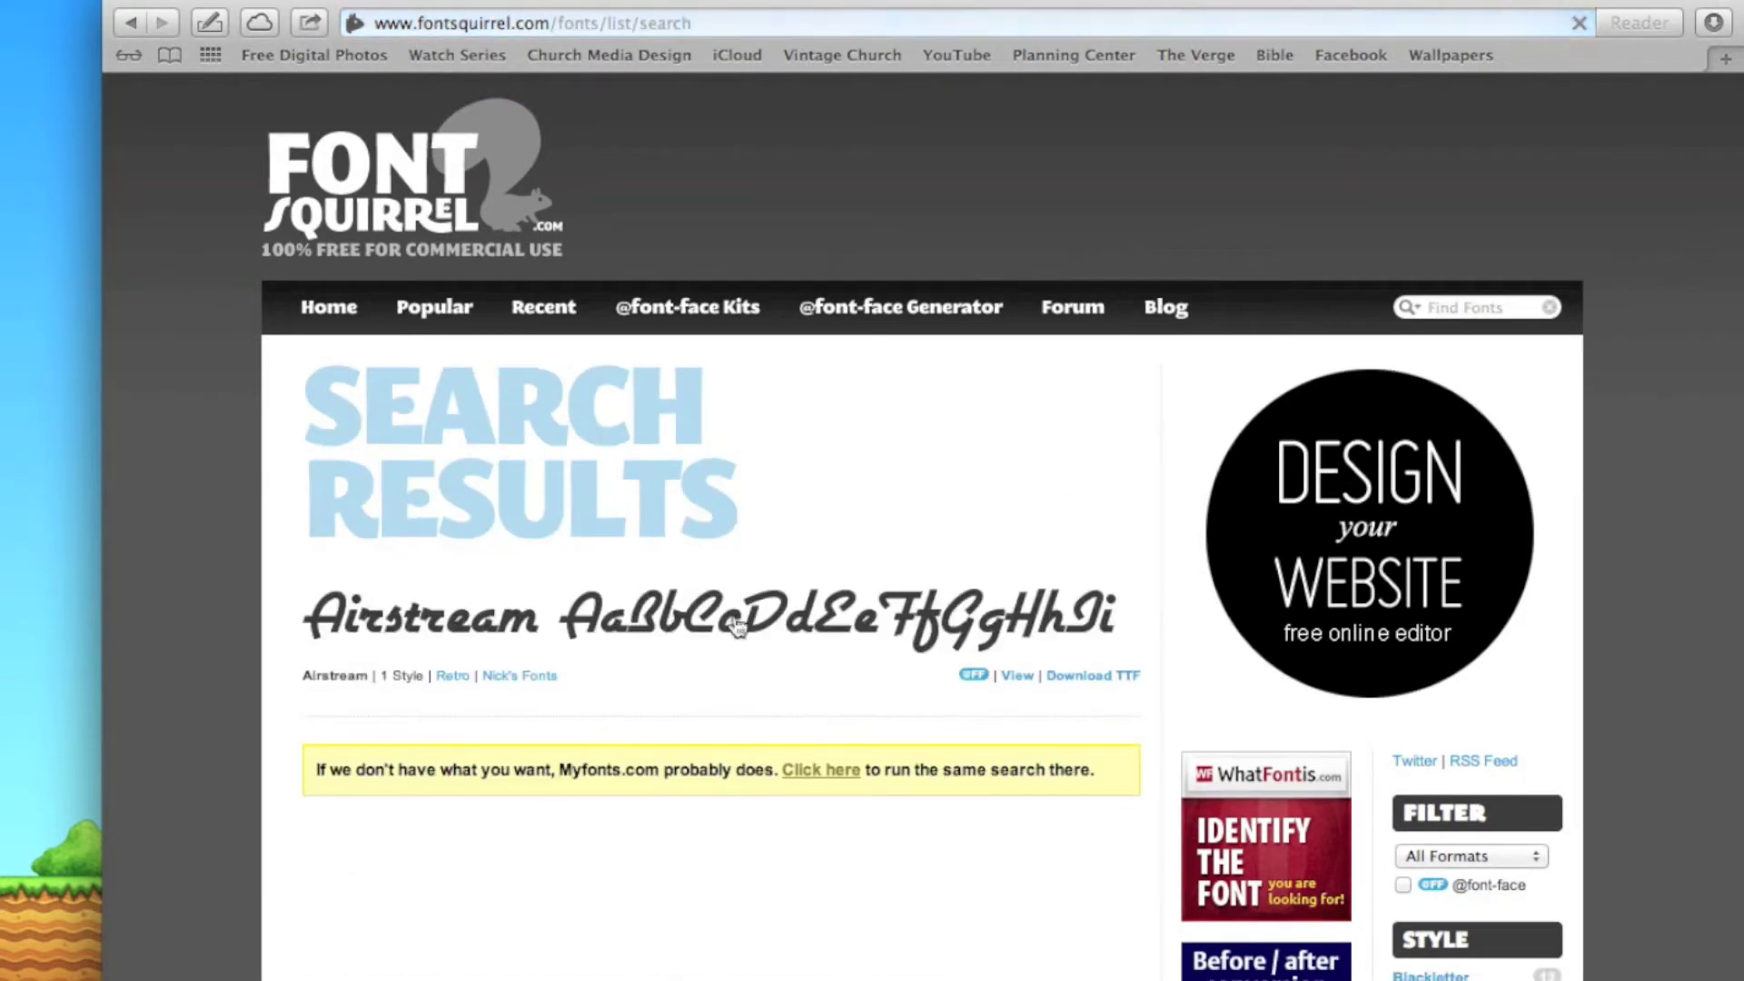
pyautogui.click(1088, 683)
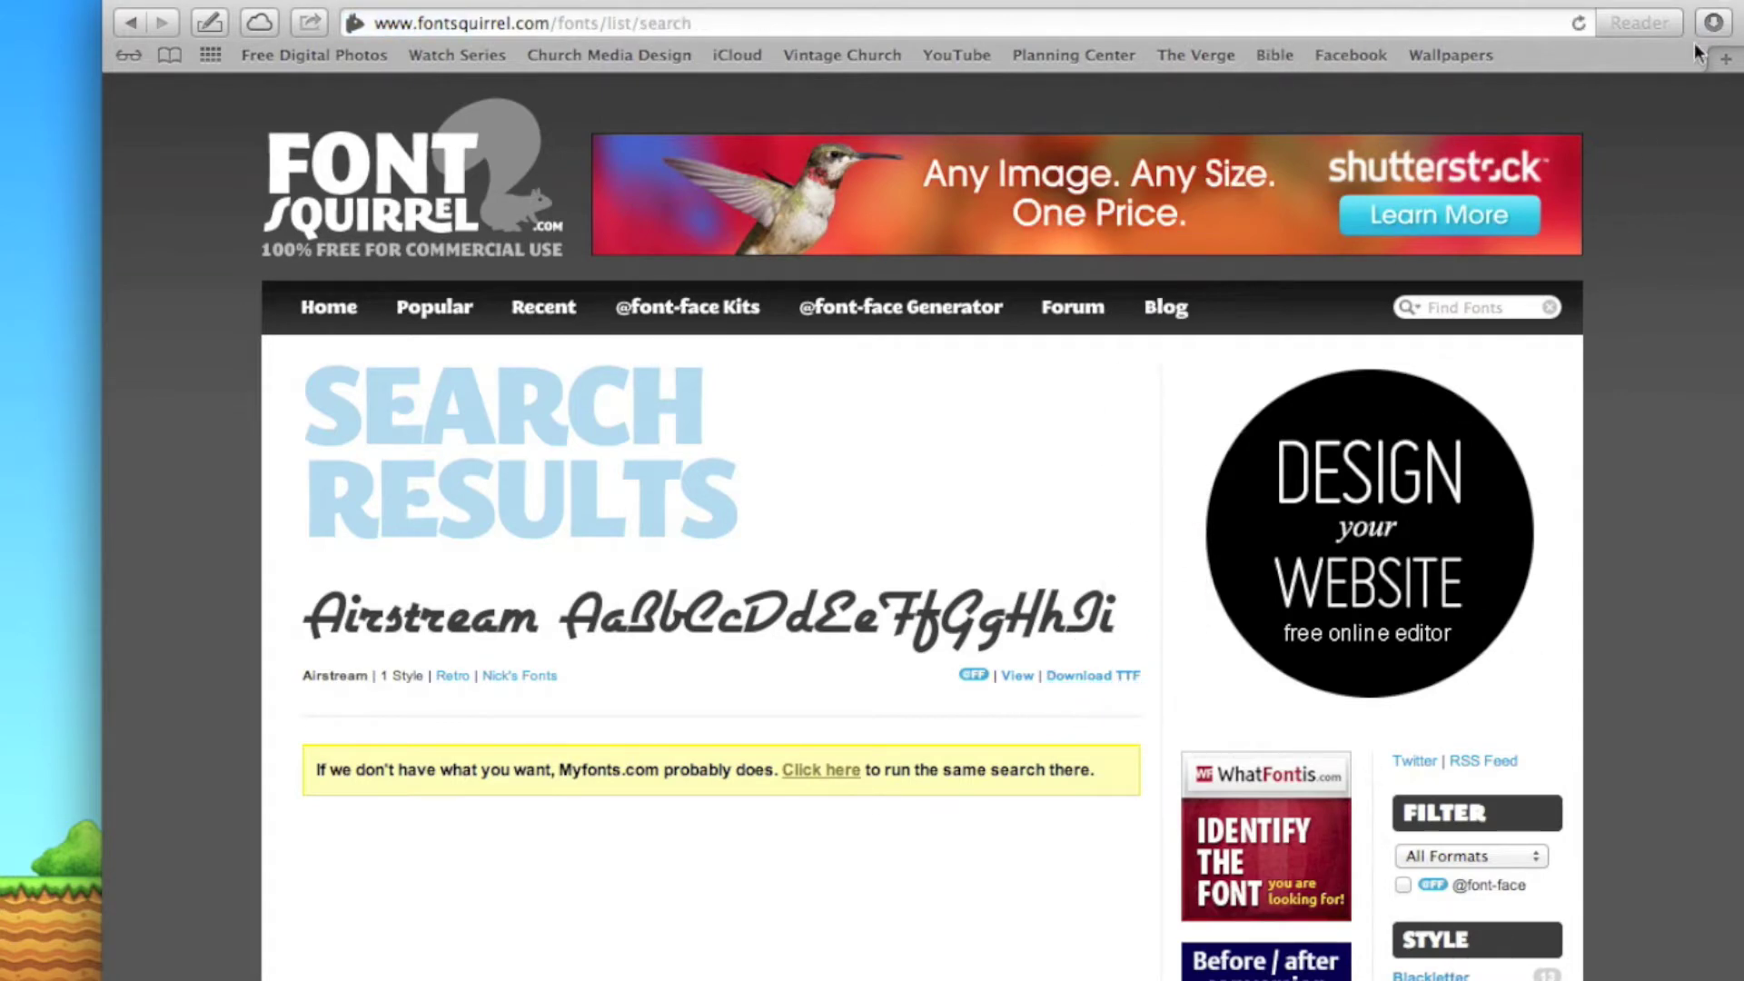
# Show the downloaded Airstream-1 folder in Finder and install the font from Airstream.ttf.
pyautogui.click(1715, 25)
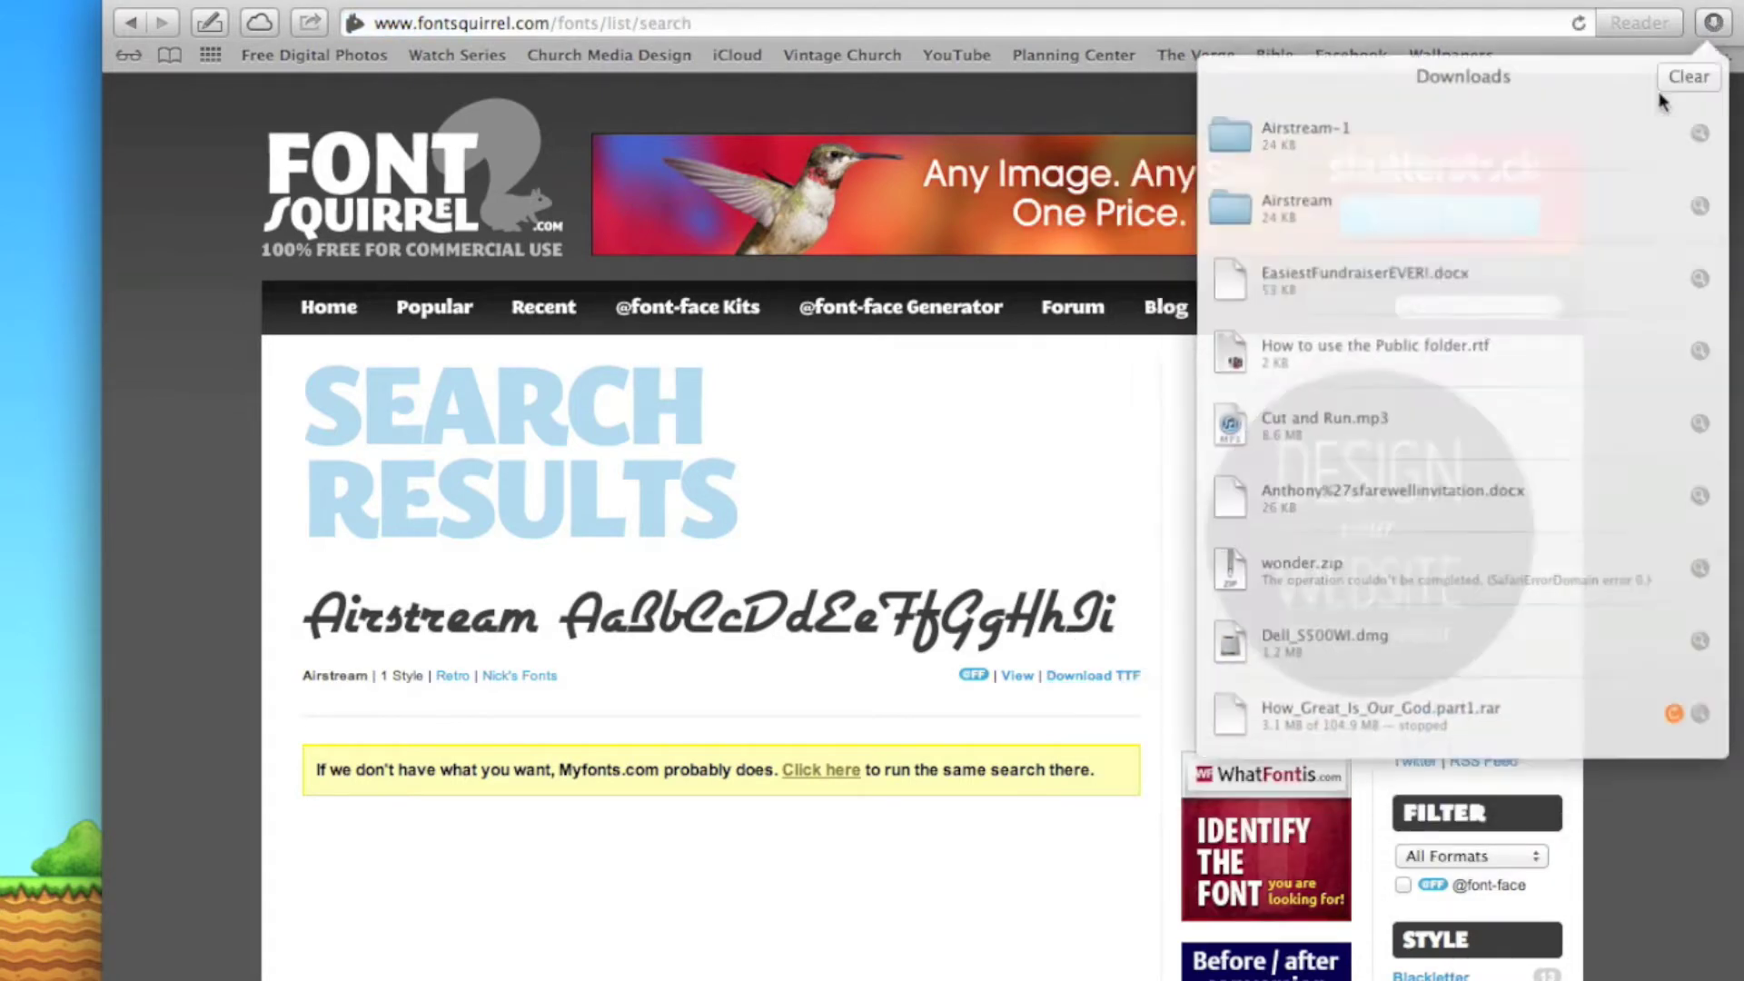
pyautogui.click(1322, 129)
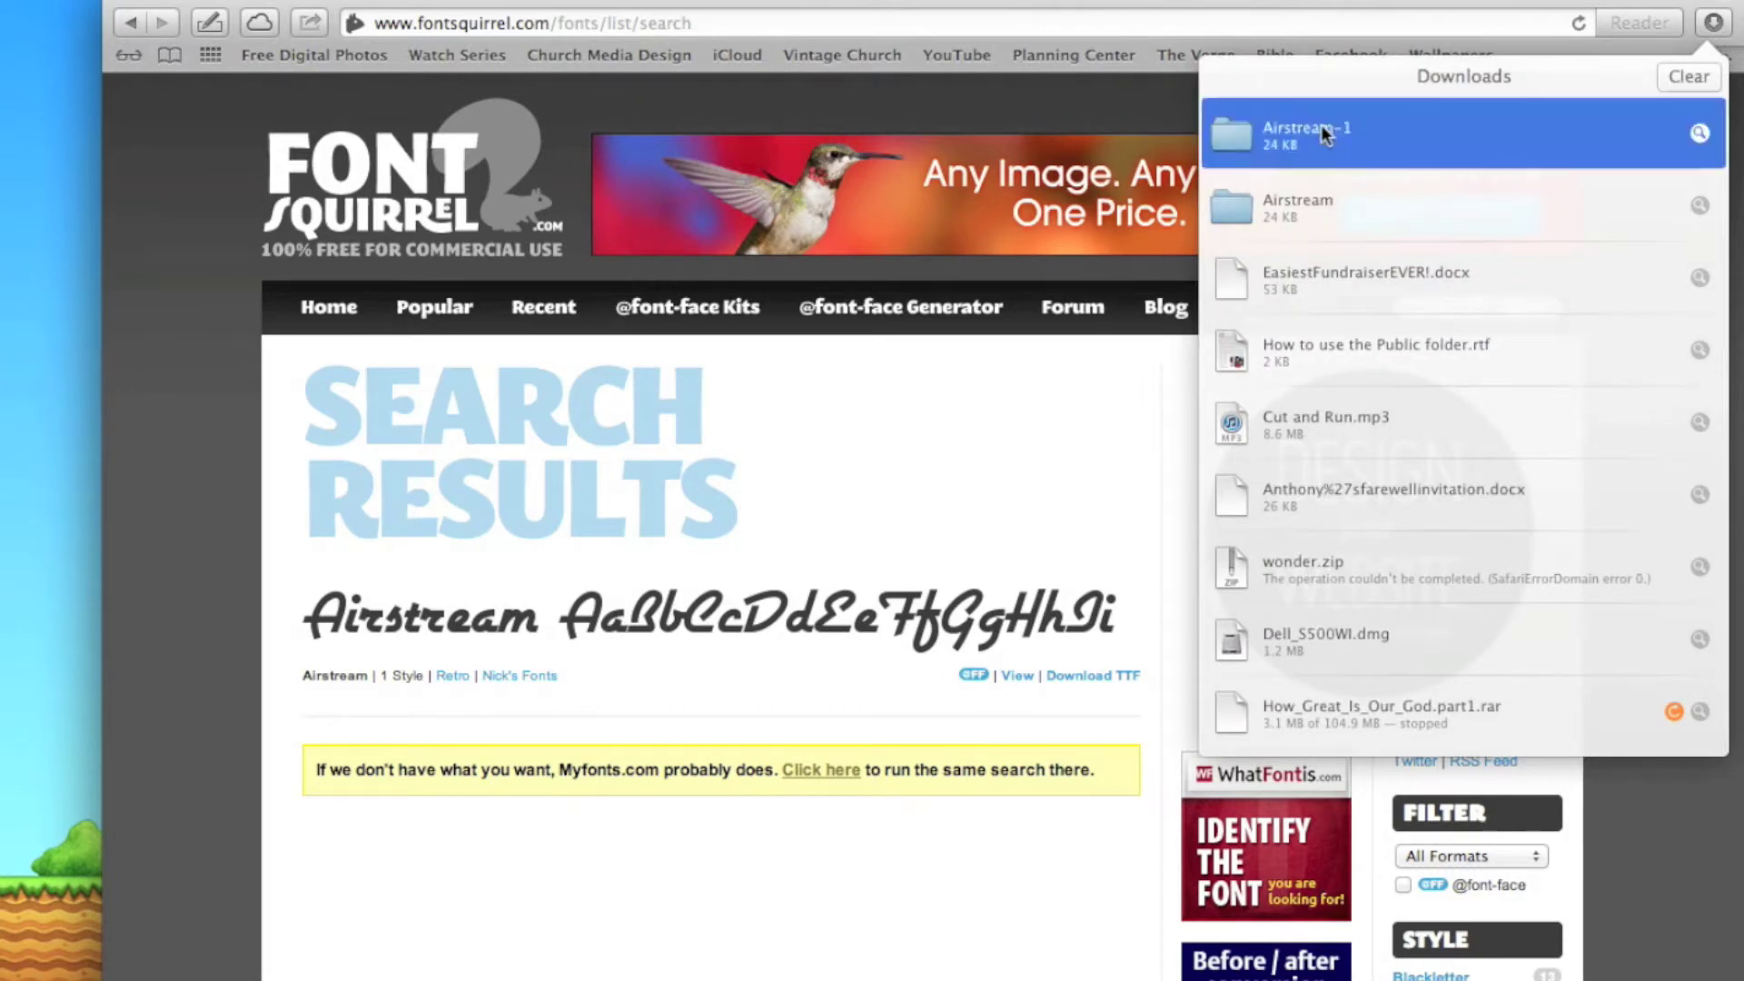
pyautogui.click(1699, 133)
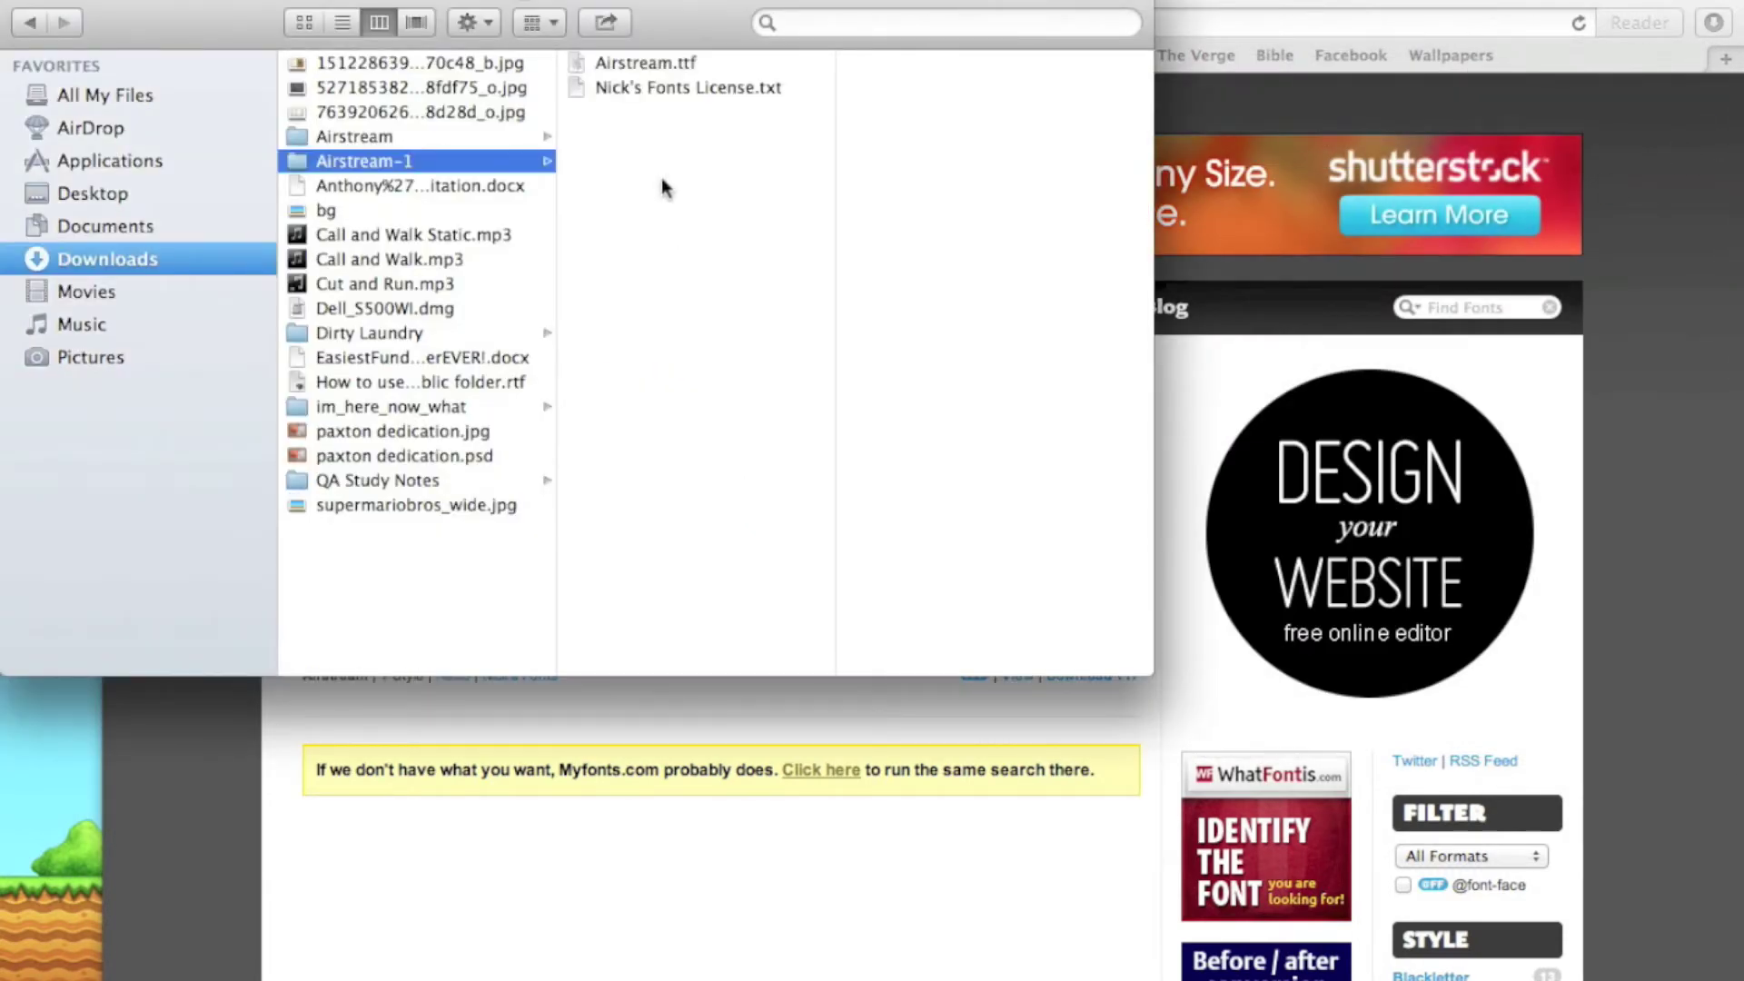
pyautogui.doubleClick(662, 66)
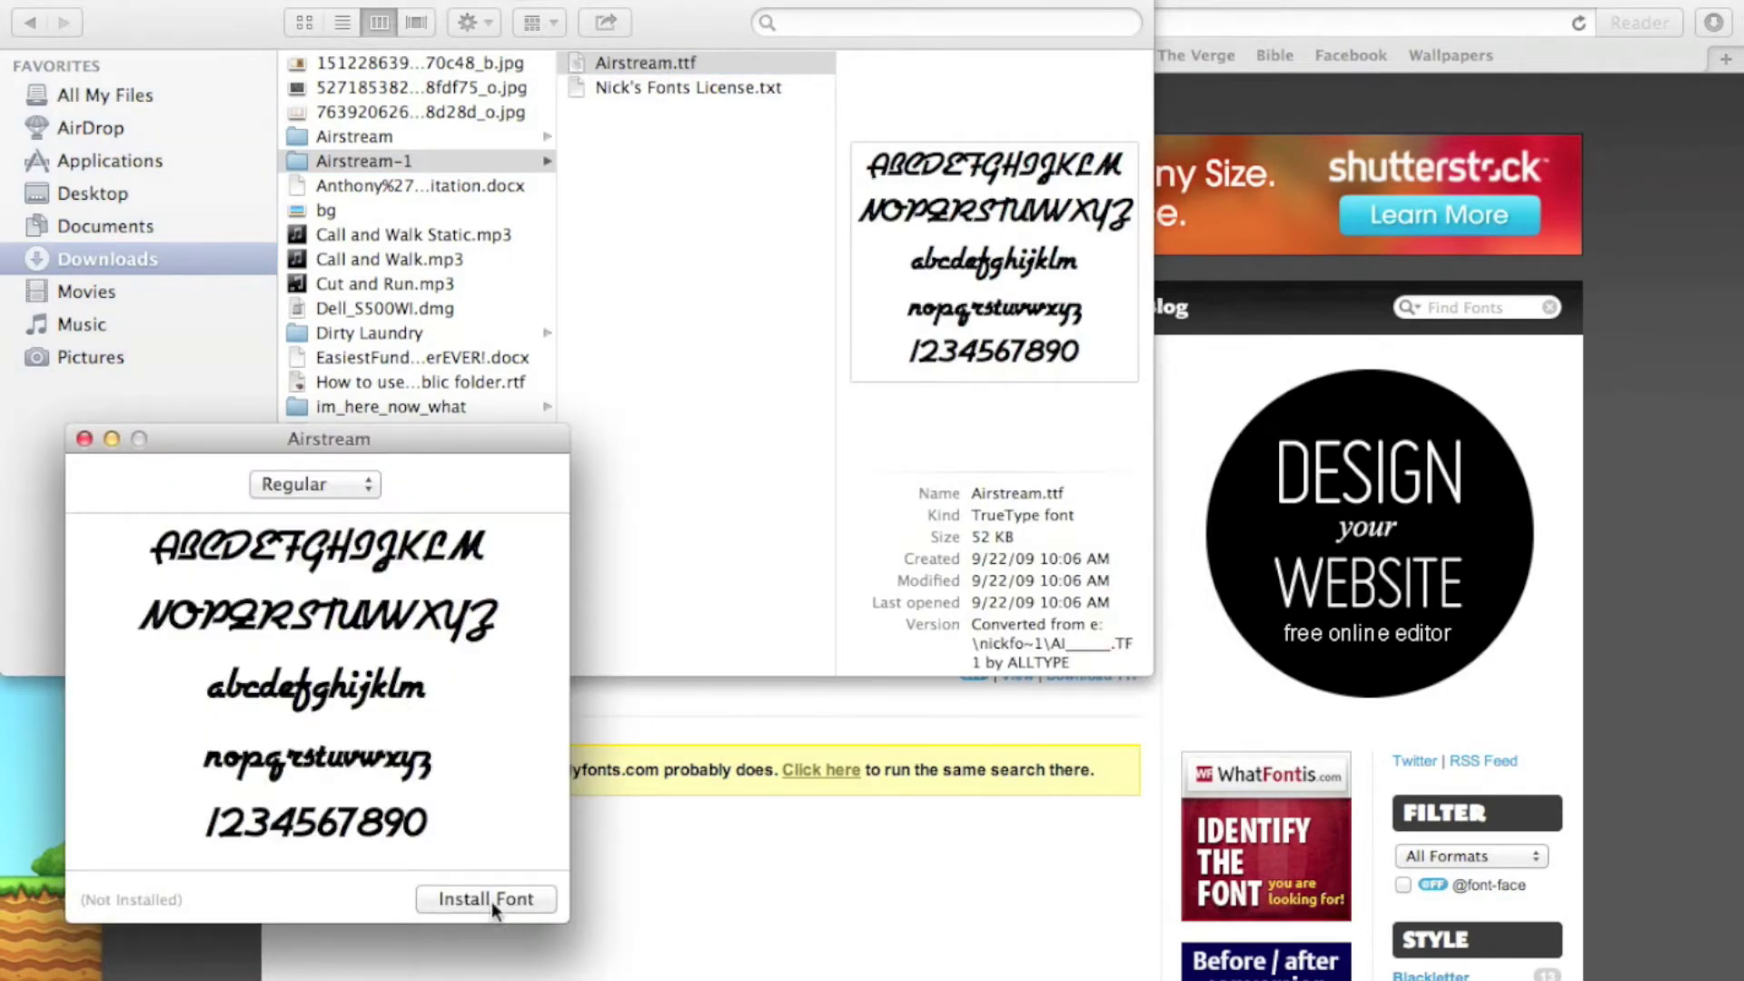
pyautogui.click(491, 899)
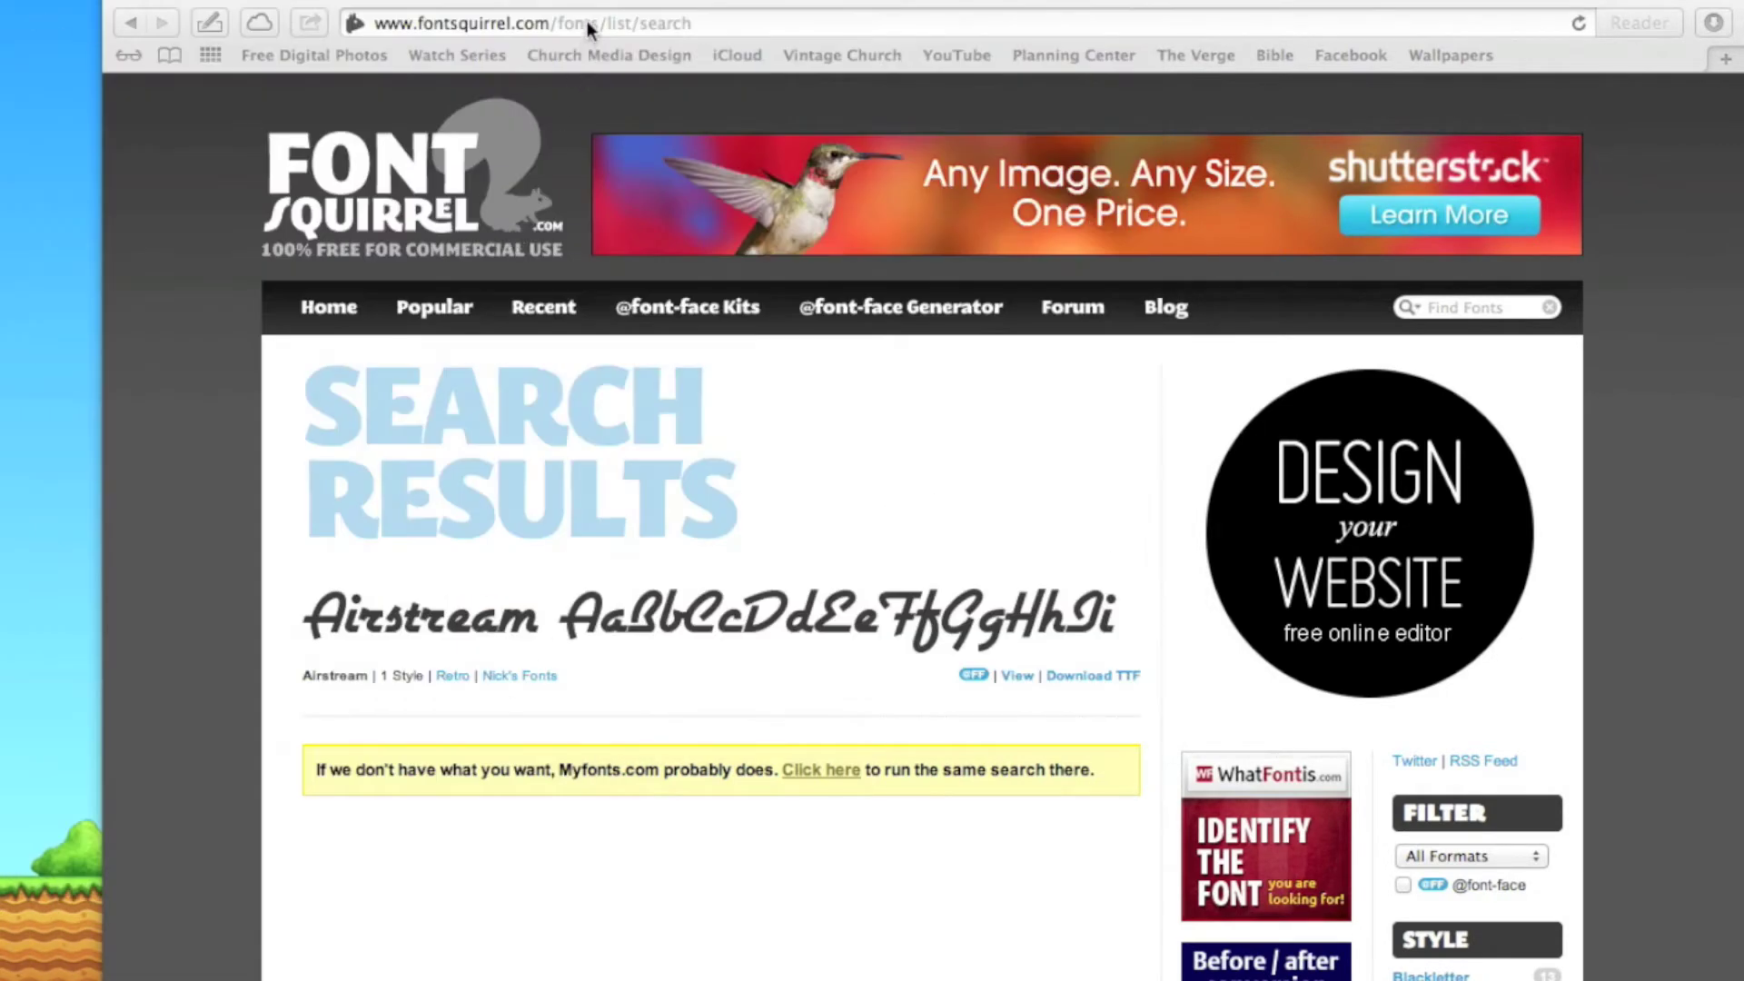
# Go to kavewall.com in the browser and open its stock photos page.
pyautogui.click(544, 22)
pyautogui.write('kavewall.')
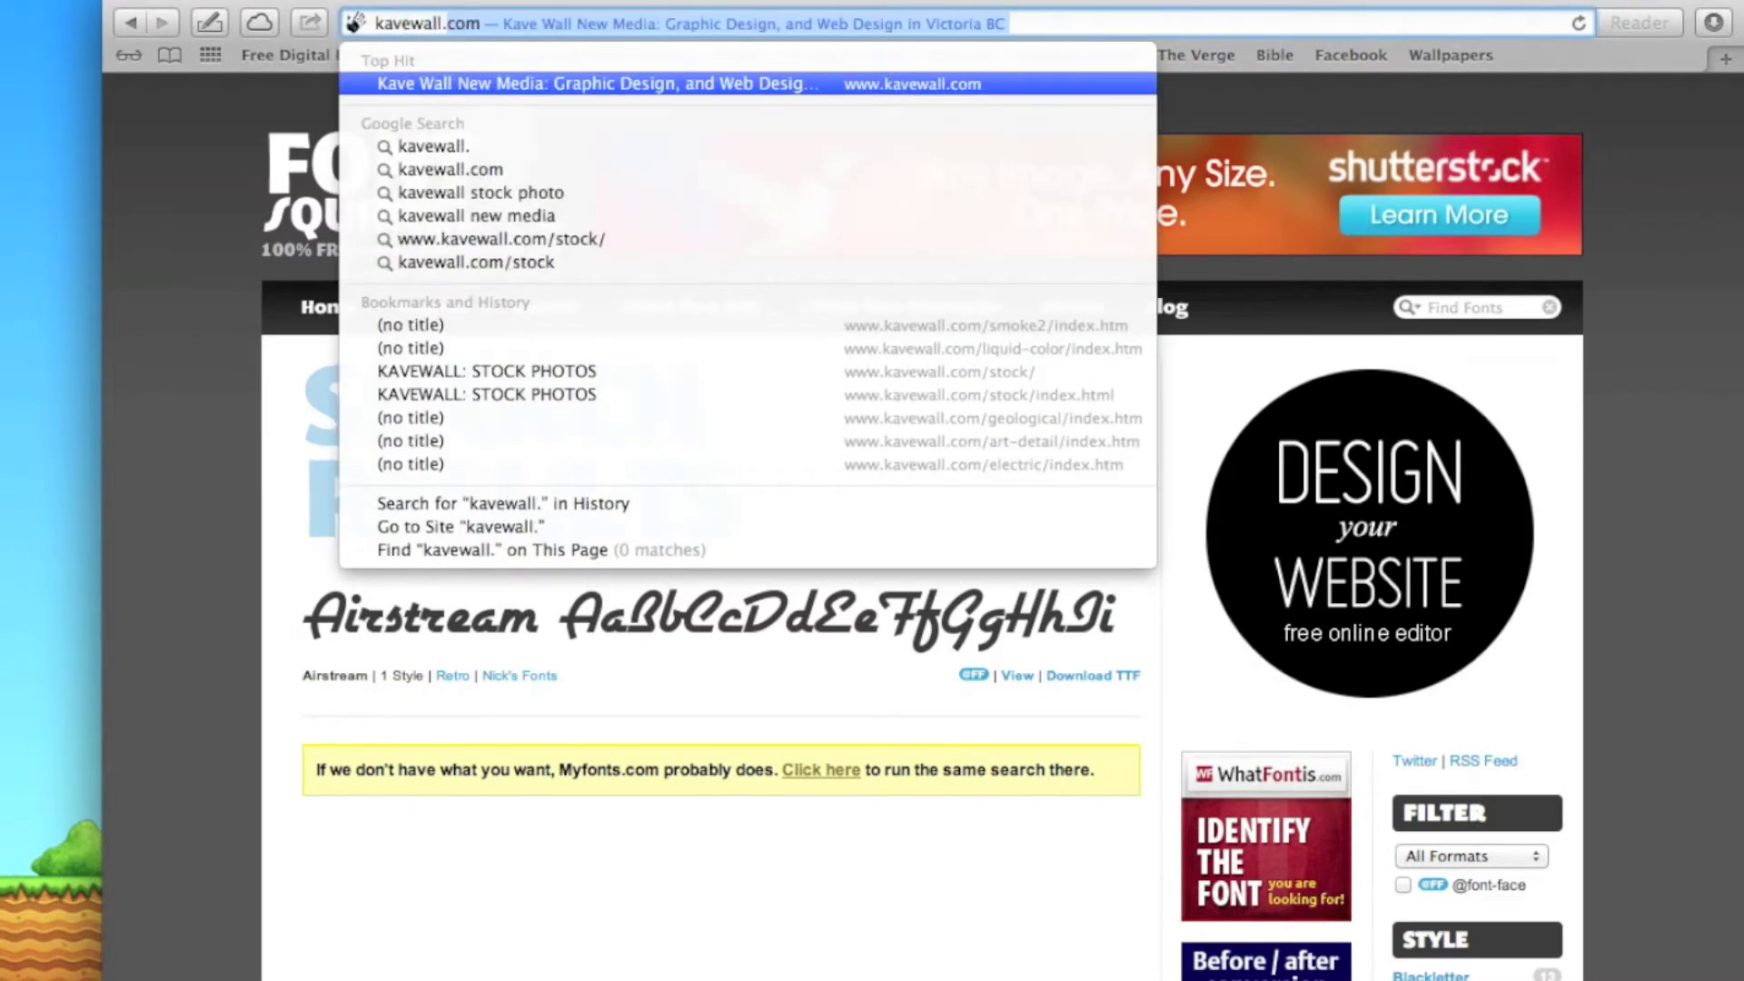
pyautogui.write('com')
pyautogui.press('Return')
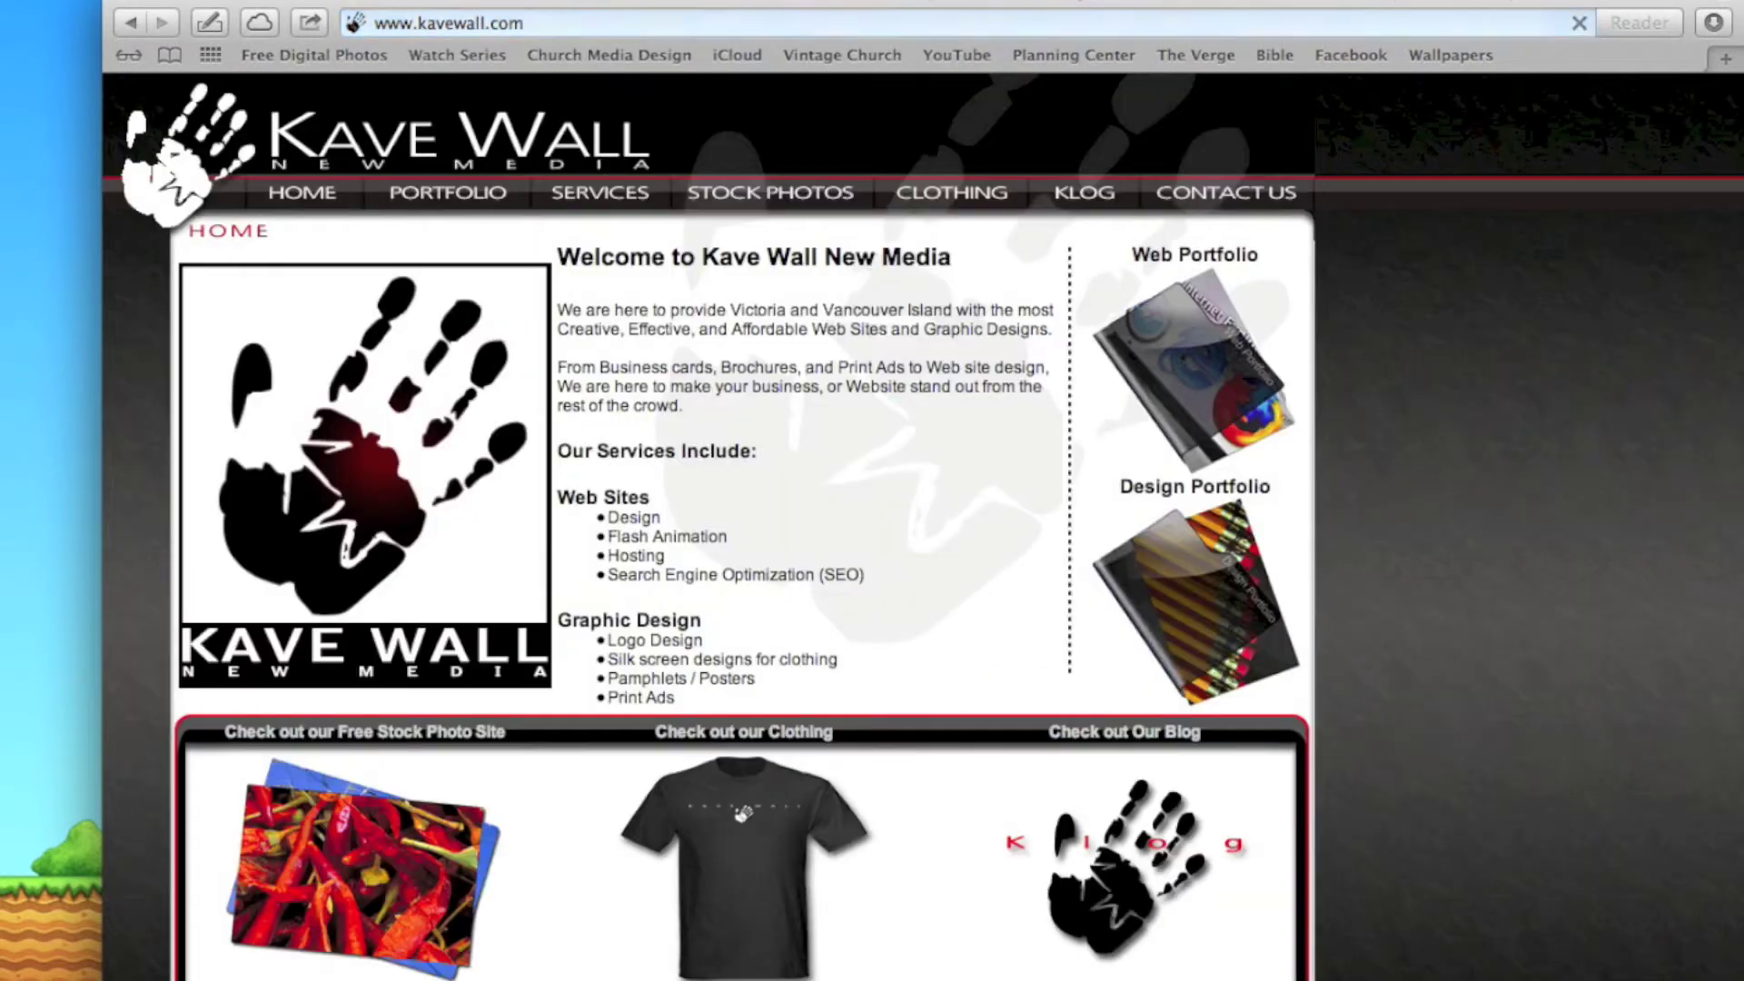
pyautogui.scroll(-1, 766, 205)
pyautogui.click(766, 195)
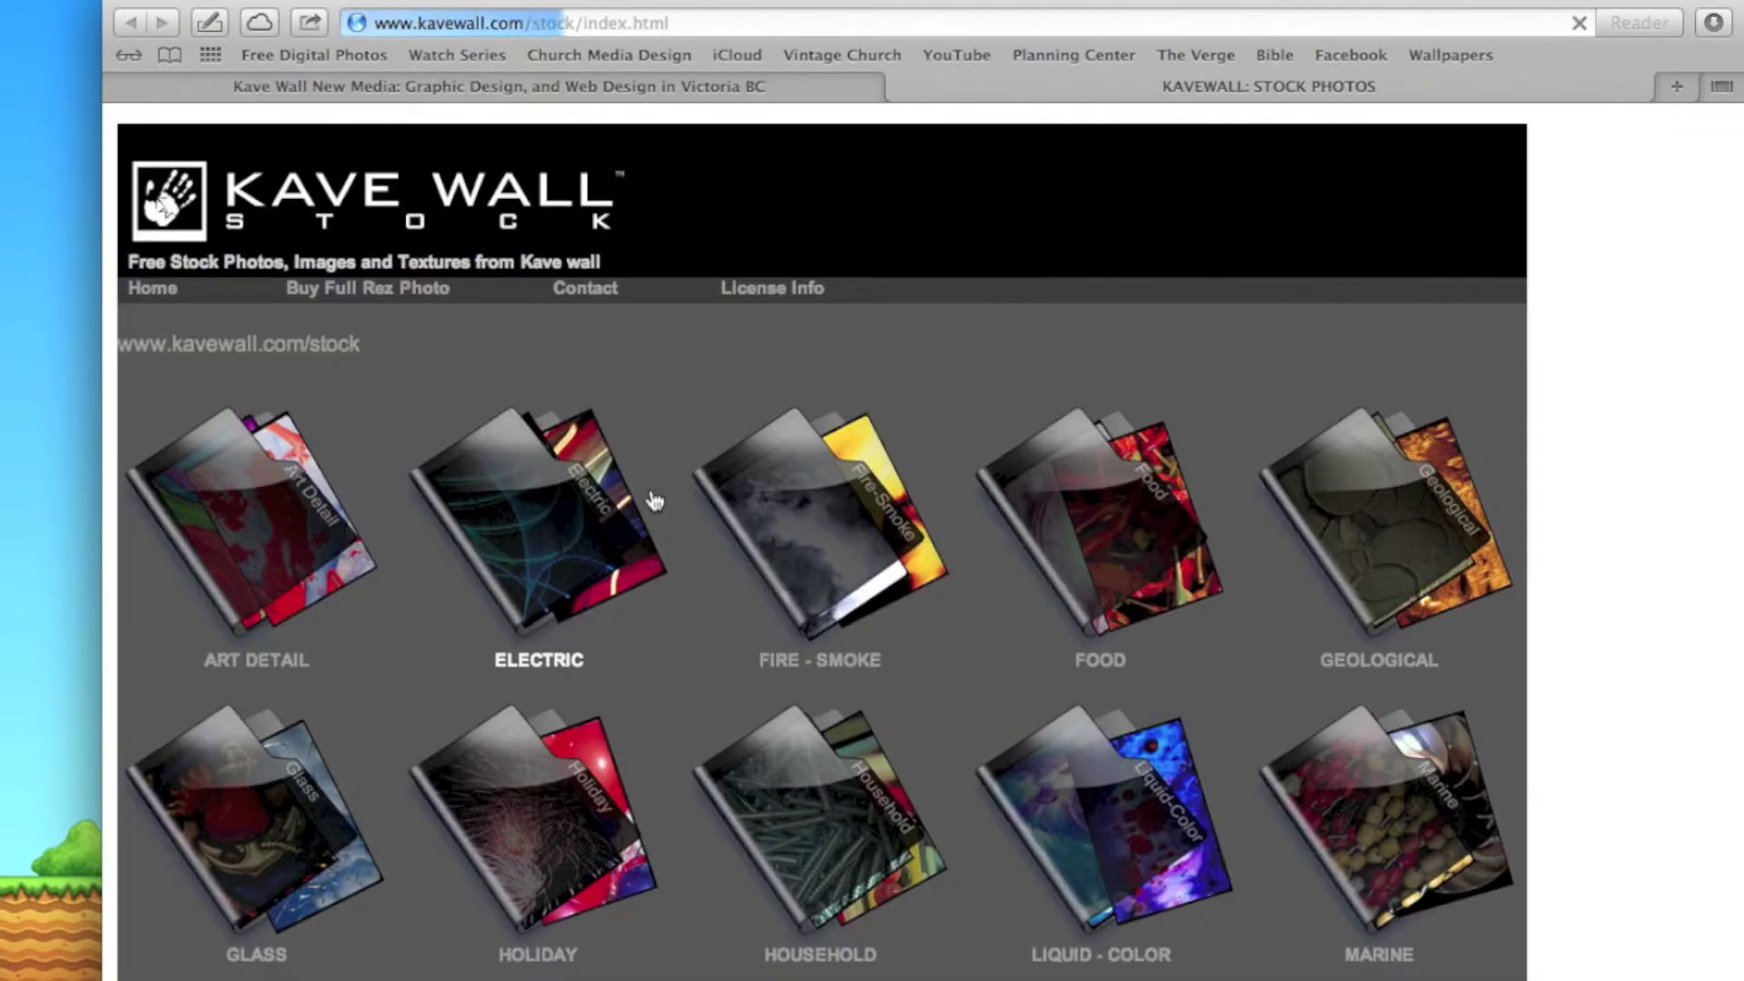
# Look through the Electric stock photo gallery, previewing several images as possible backgrounds.
pyautogui.scroll(-3, 722, 592)
pyautogui.click(534, 346)
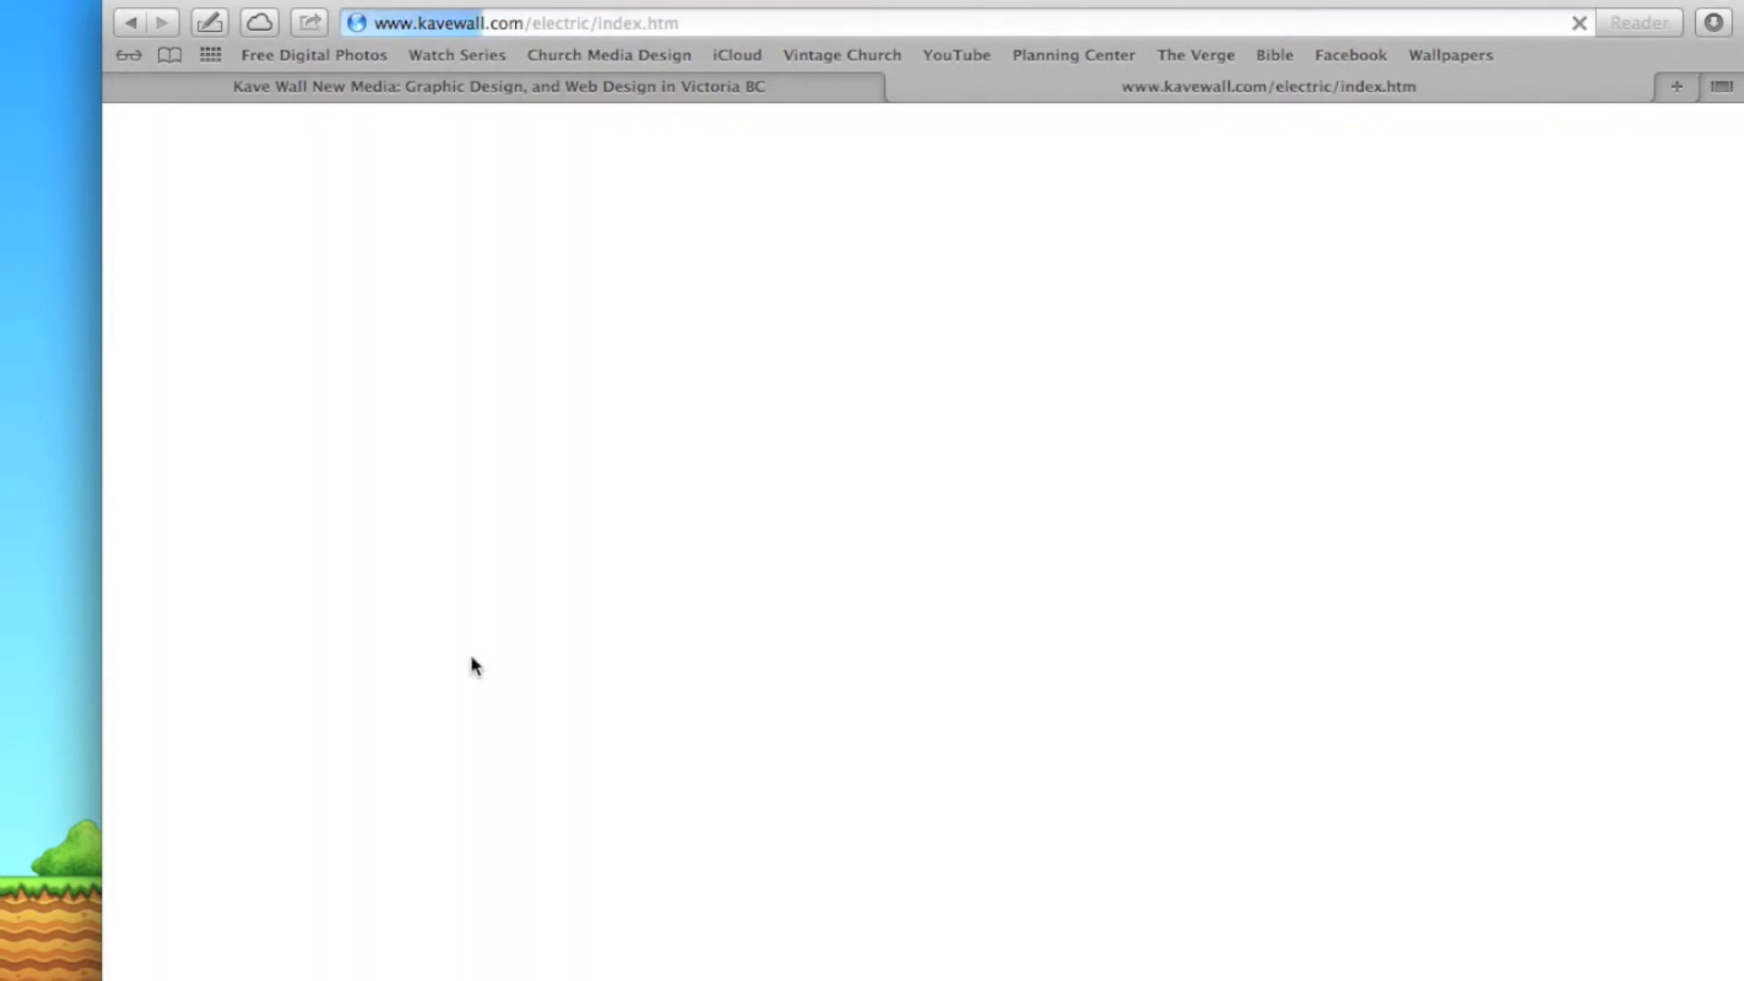
pyautogui.scroll(-5, 263, 672)
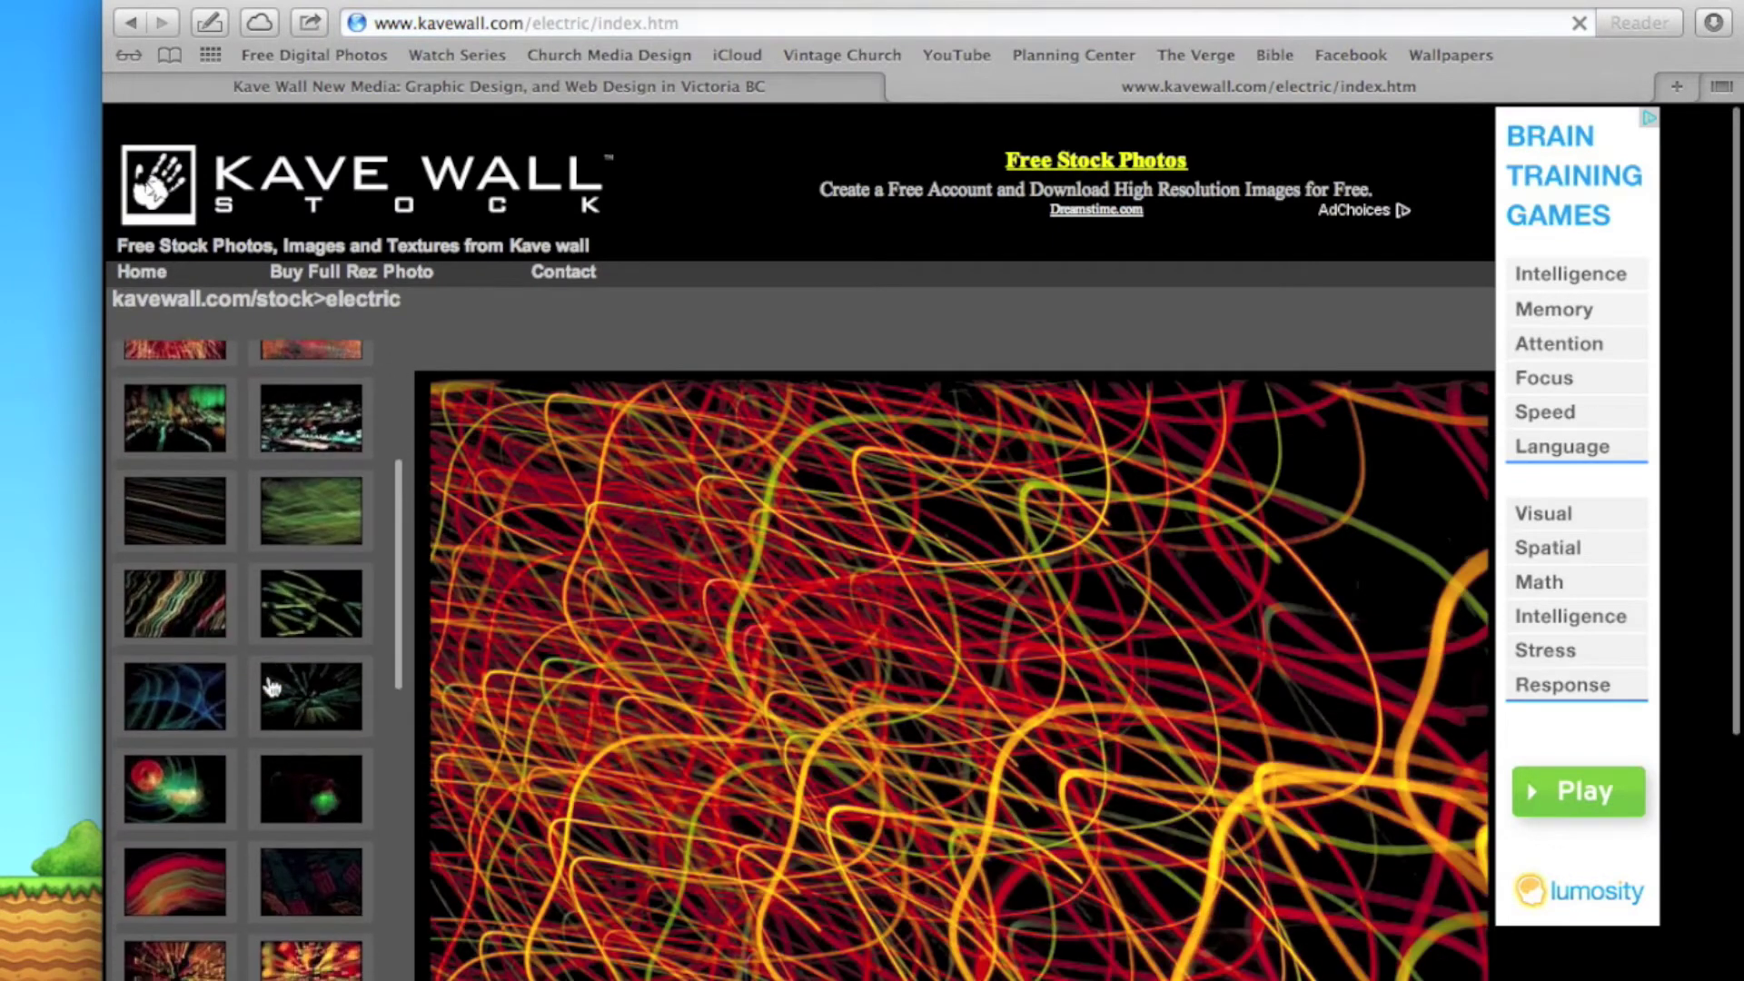
pyautogui.click(218, 661)
pyautogui.scroll(-2, 296, 600)
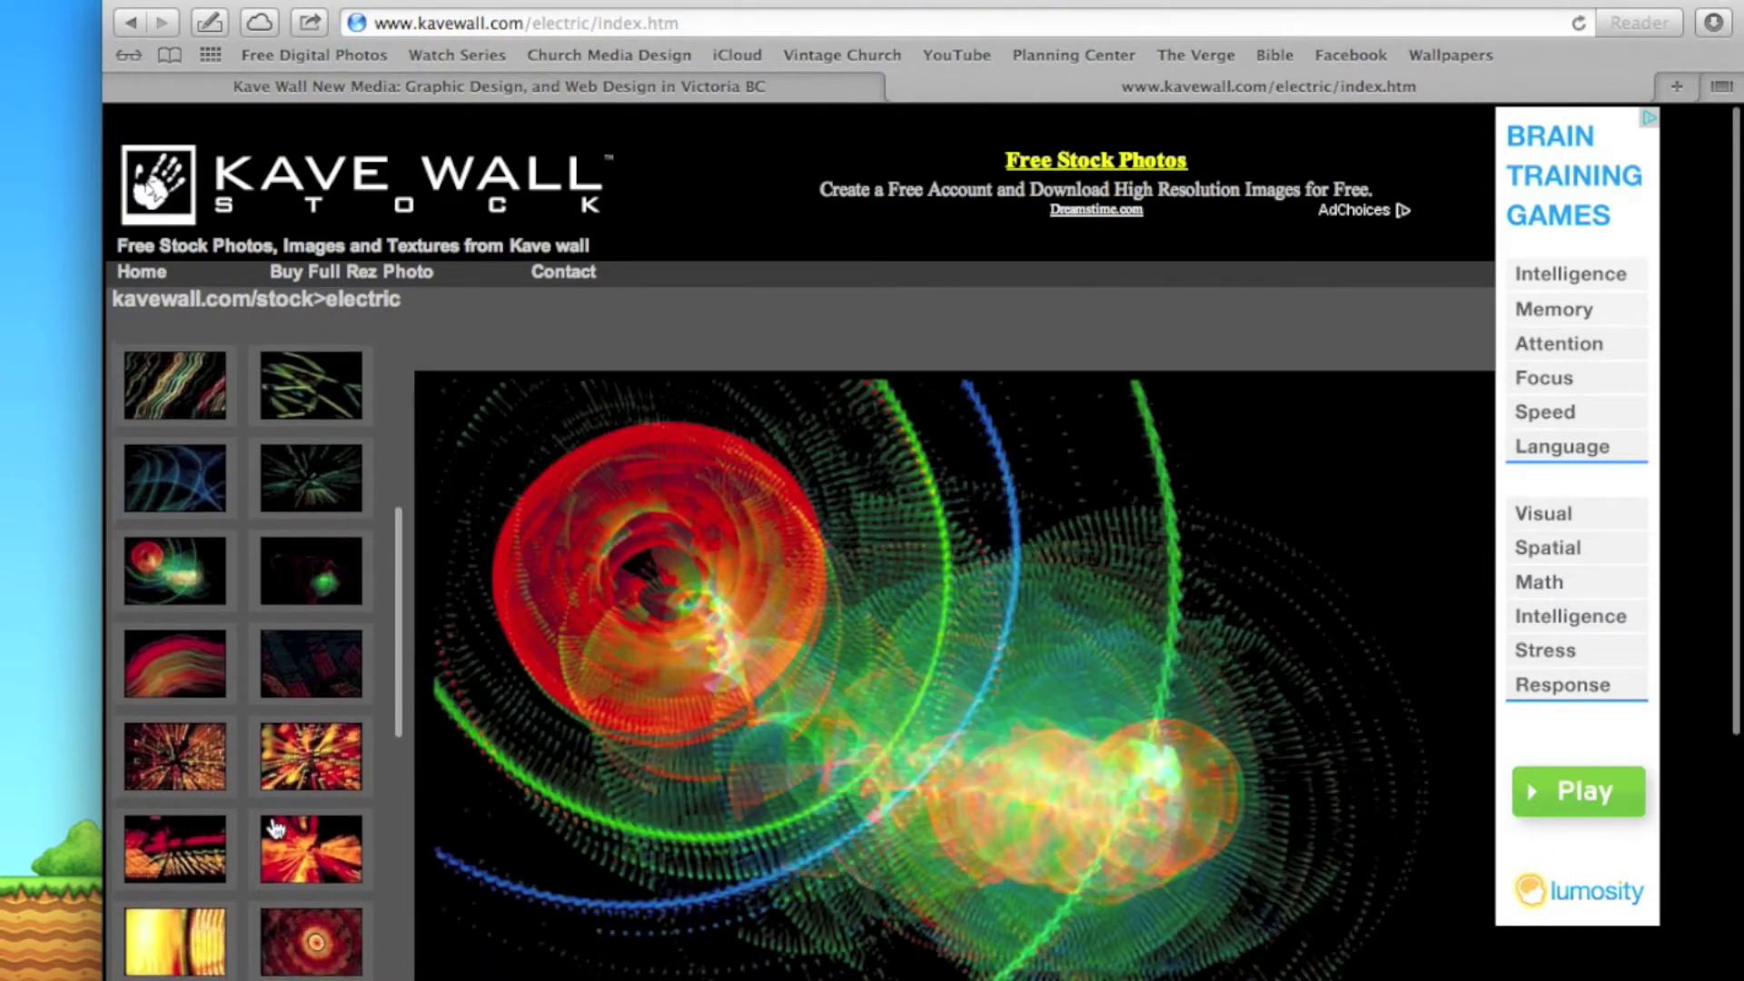
pyautogui.click(299, 490)
pyautogui.scroll(-5, 227, 740)
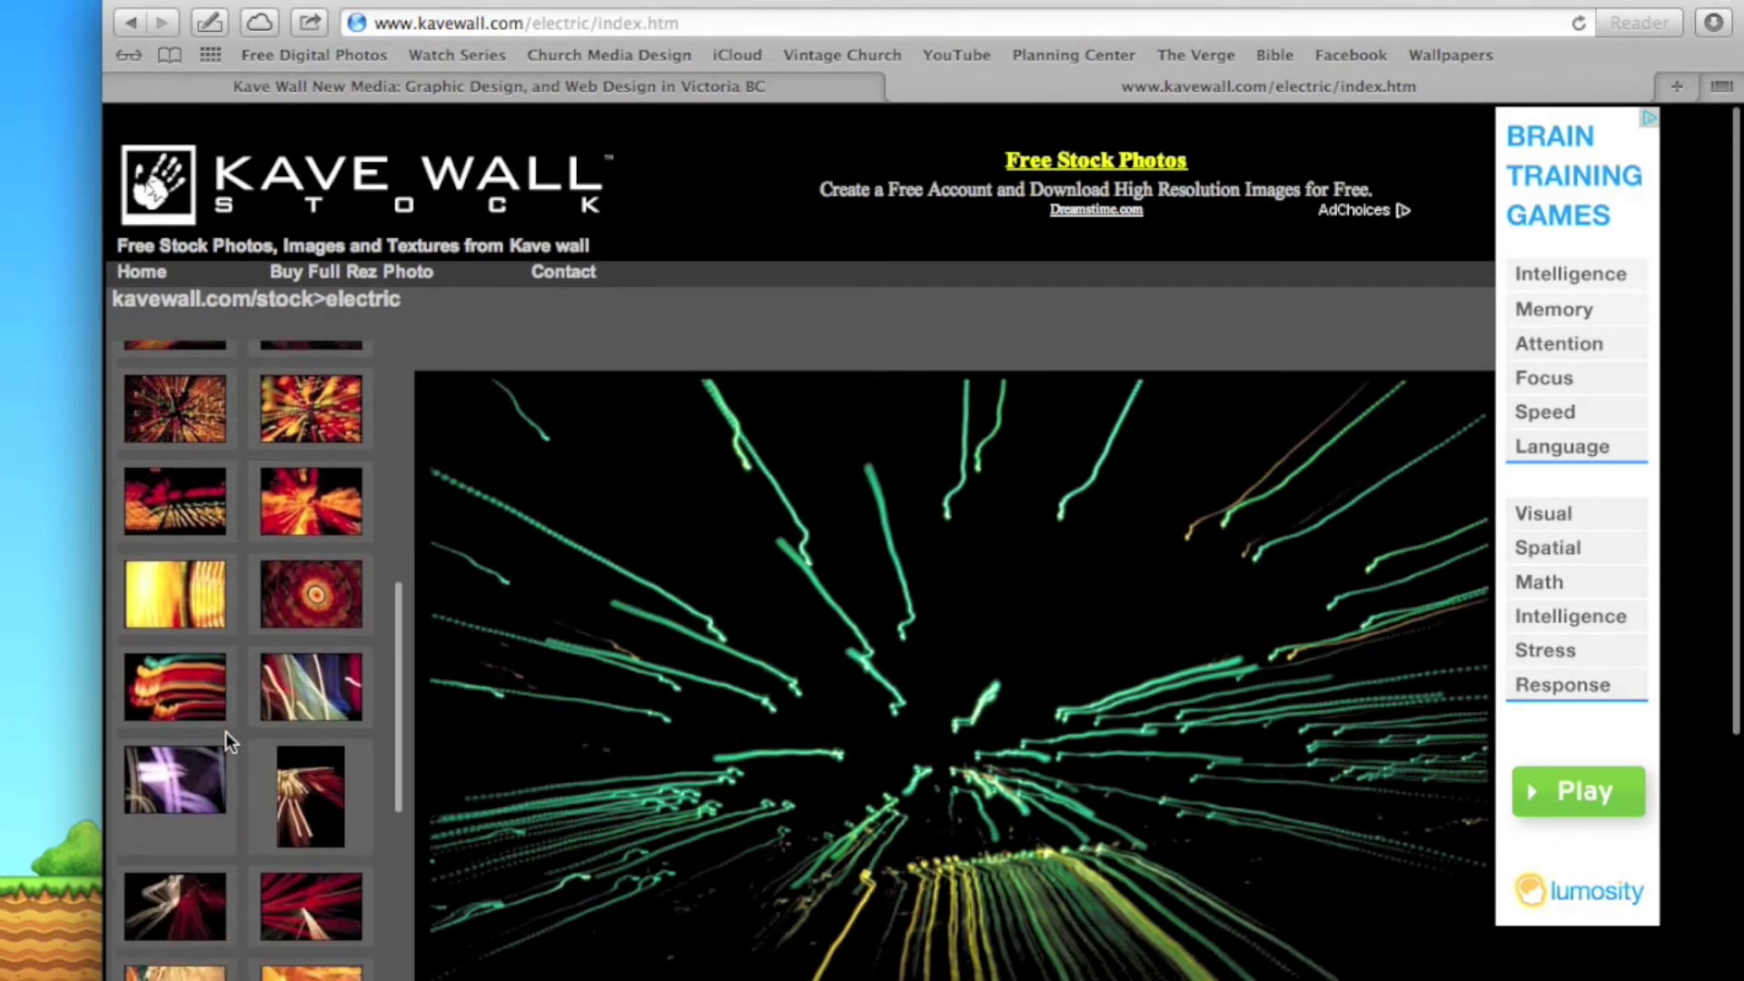
pyautogui.scroll(-5, 227, 738)
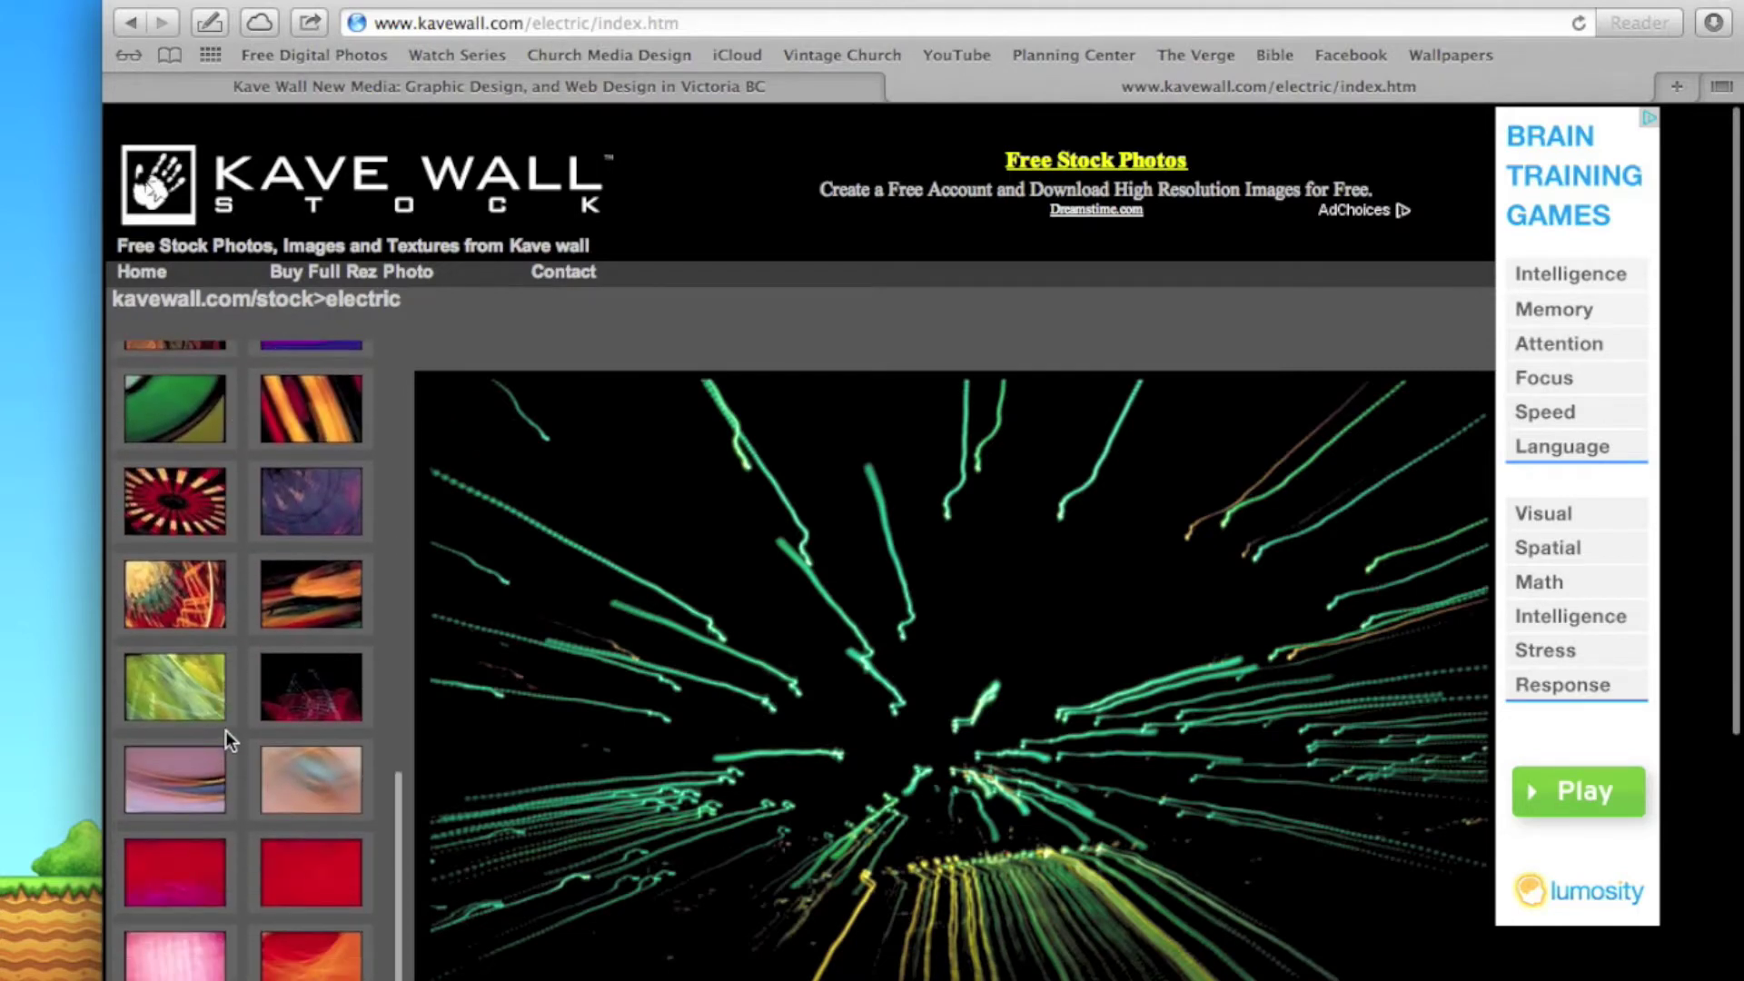
pyautogui.click(307, 529)
pyautogui.scroll(-5, 258, 781)
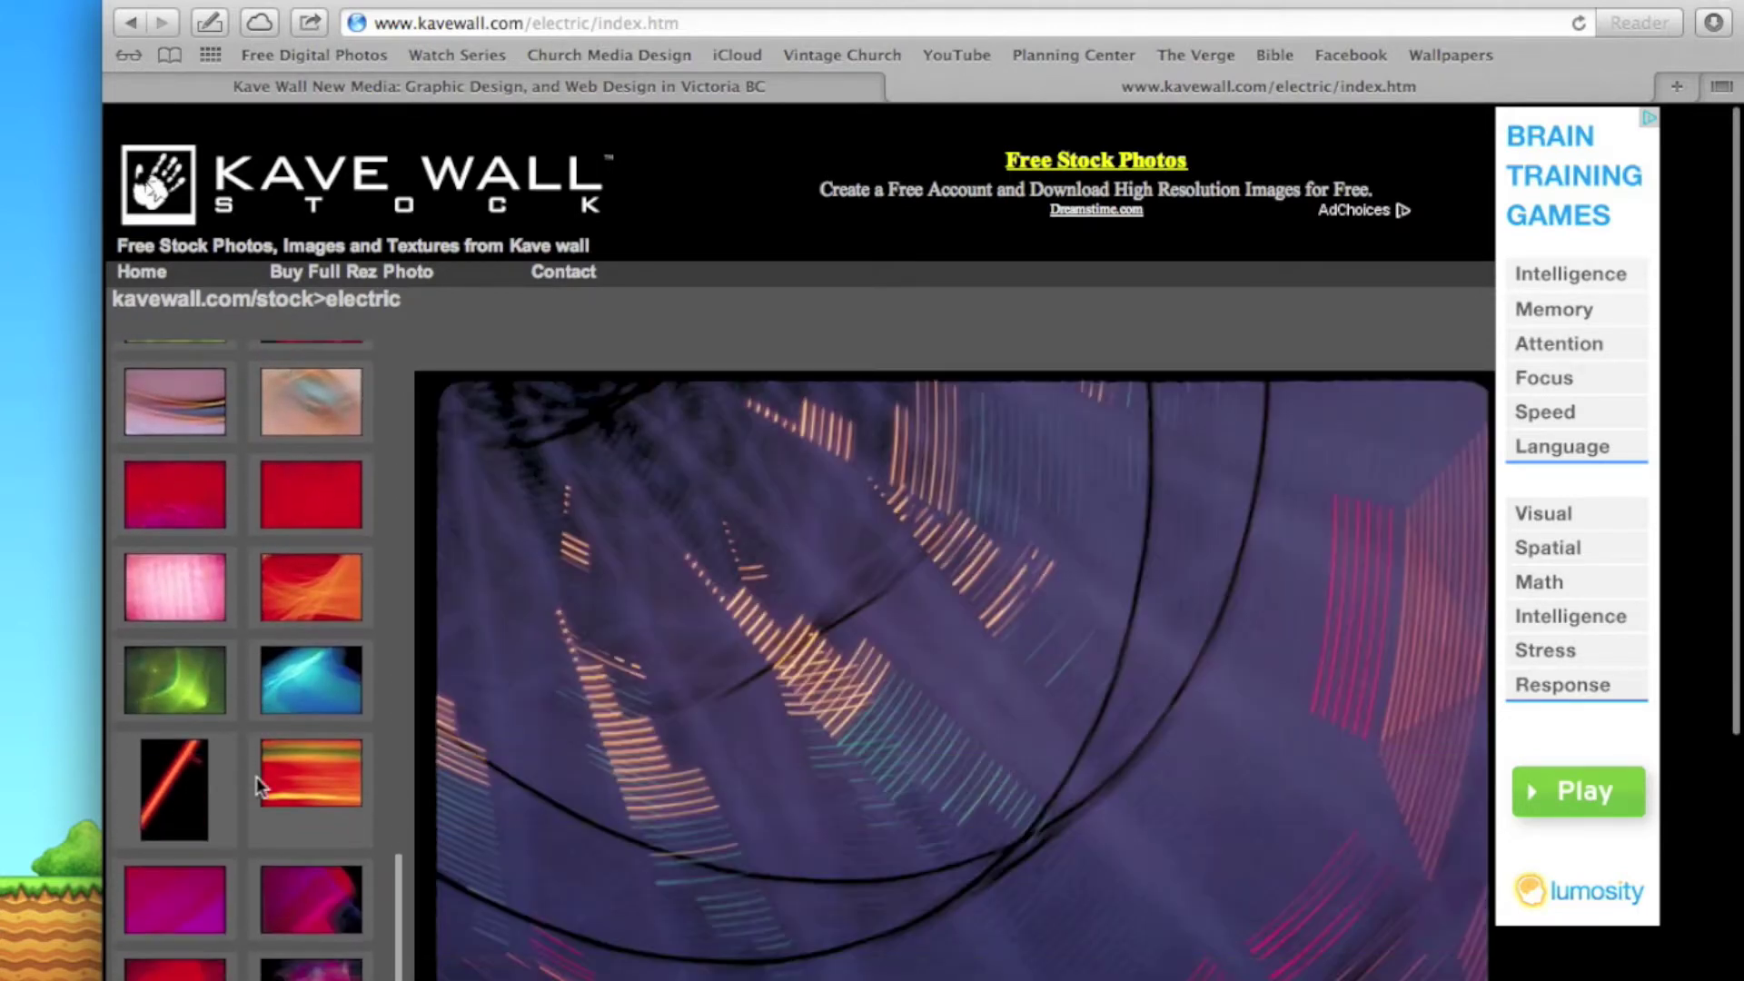
pyautogui.click(309, 695)
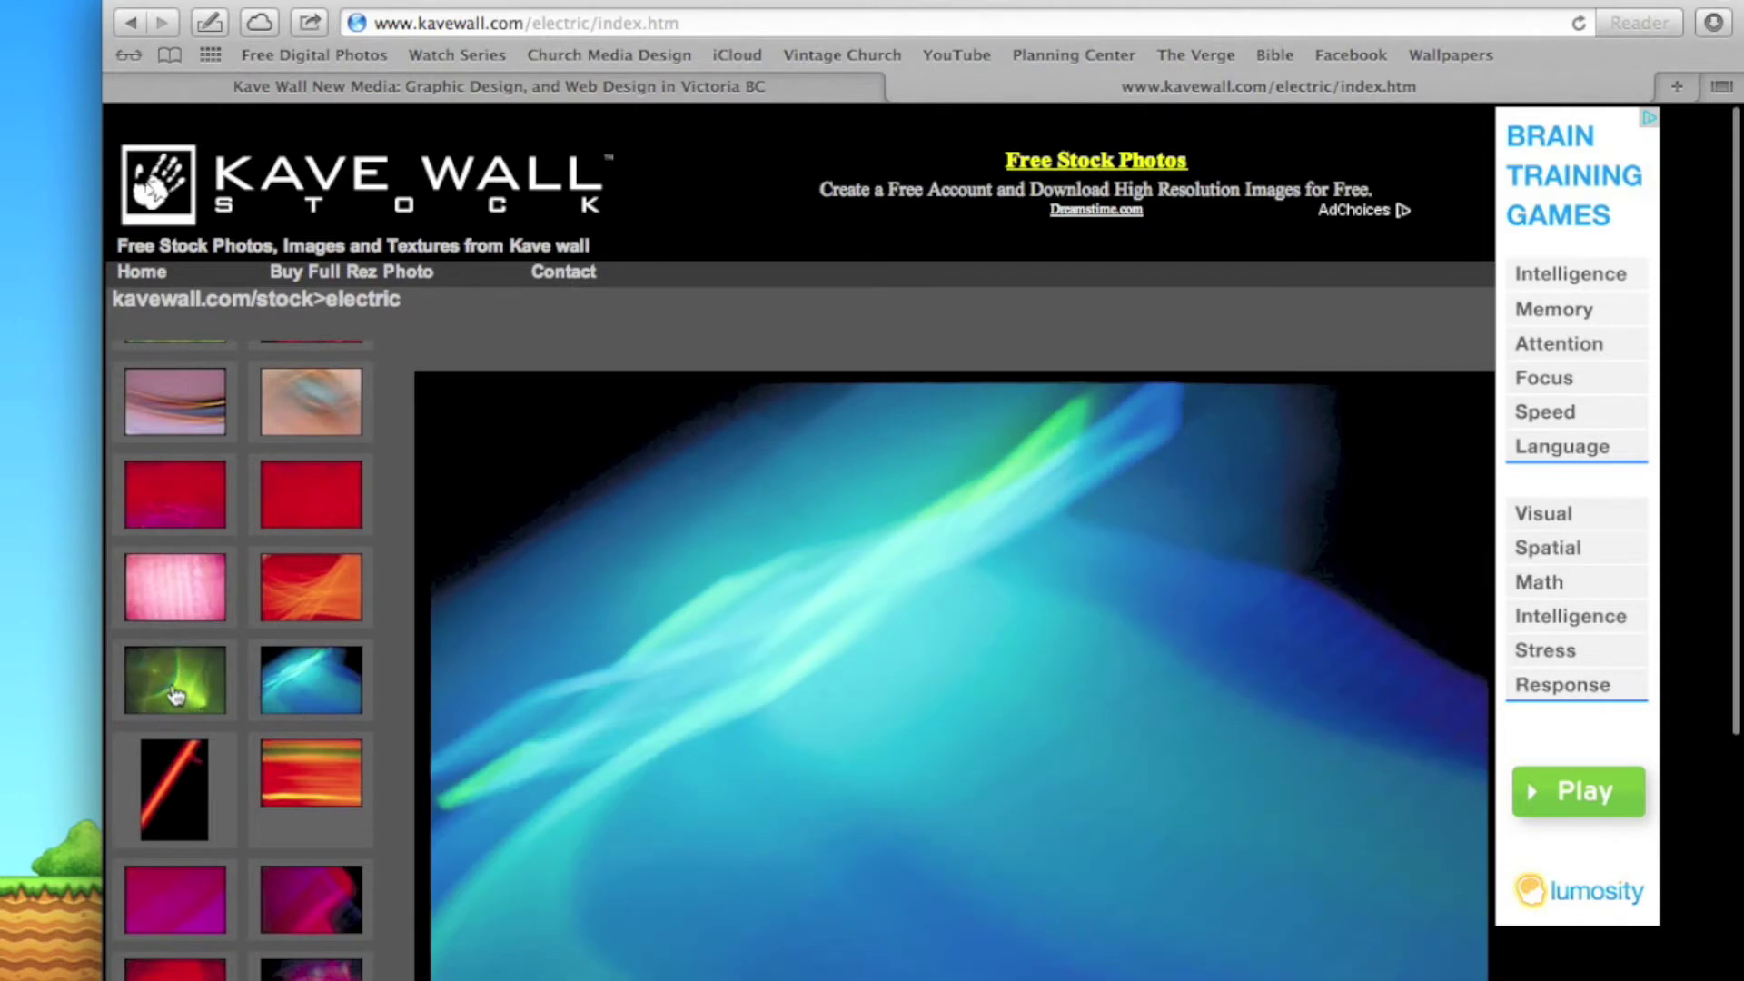
pyautogui.click(169, 681)
pyautogui.scroll(-4, 279, 750)
pyautogui.click(289, 691)
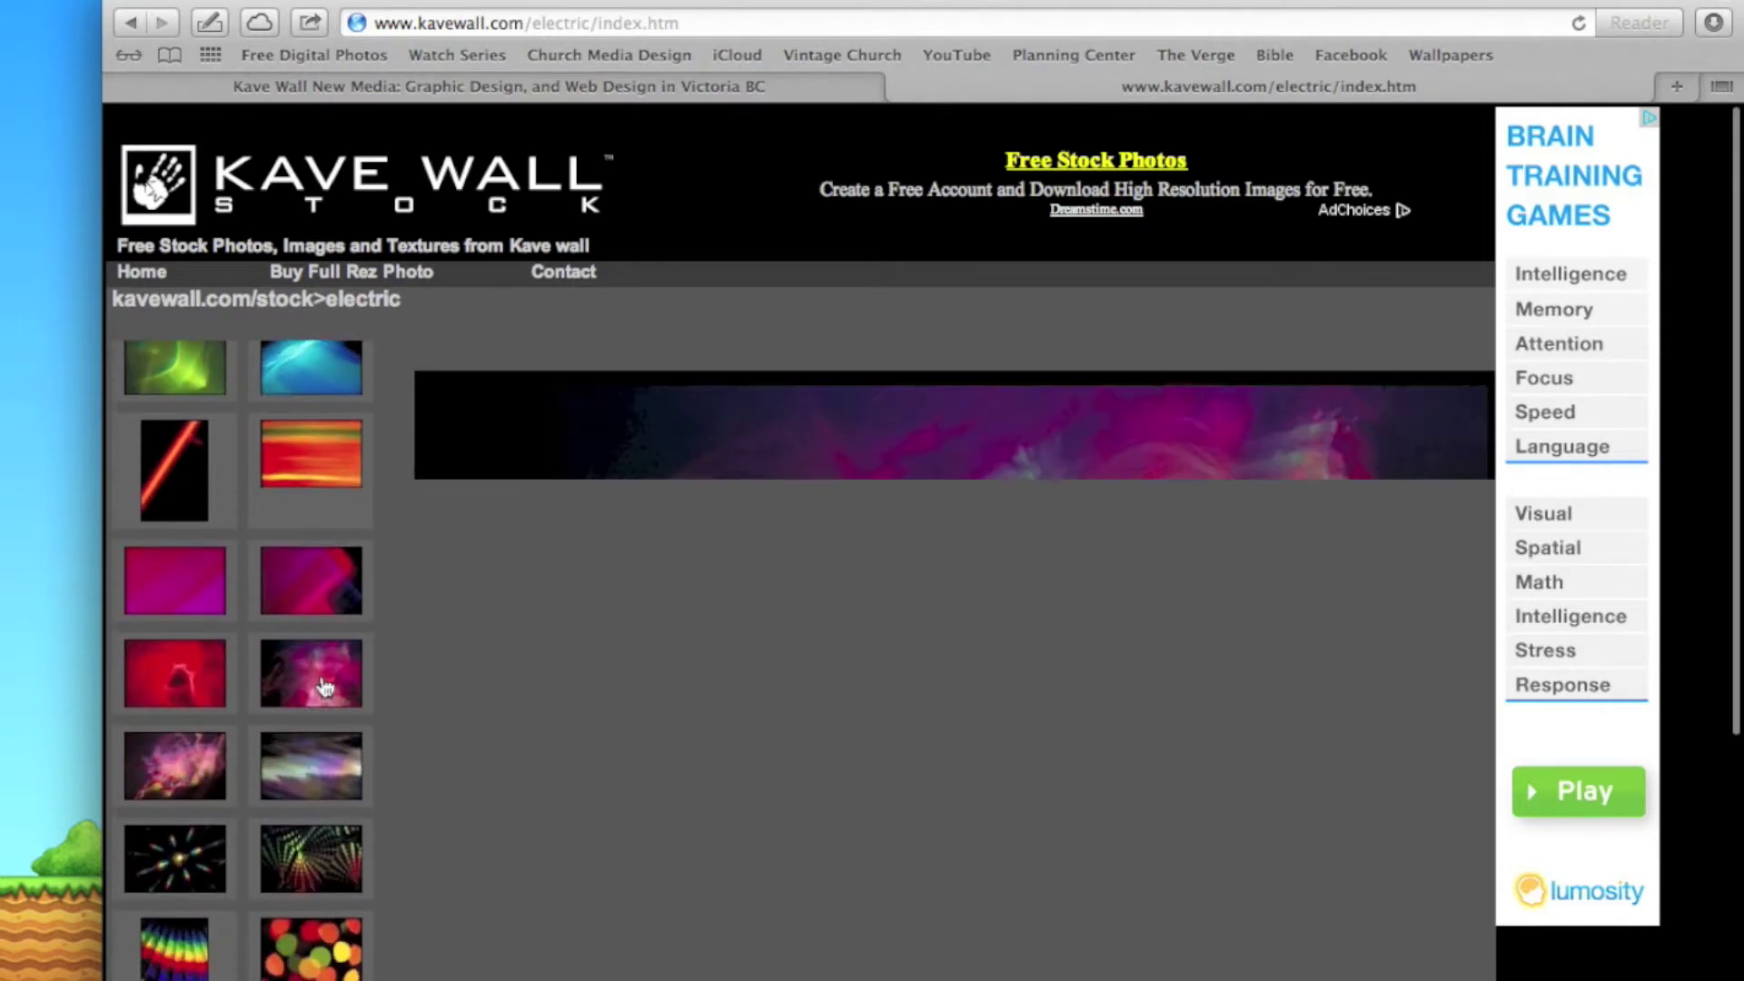
pyautogui.scroll(-2, 263, 781)
pyautogui.click(196, 647)
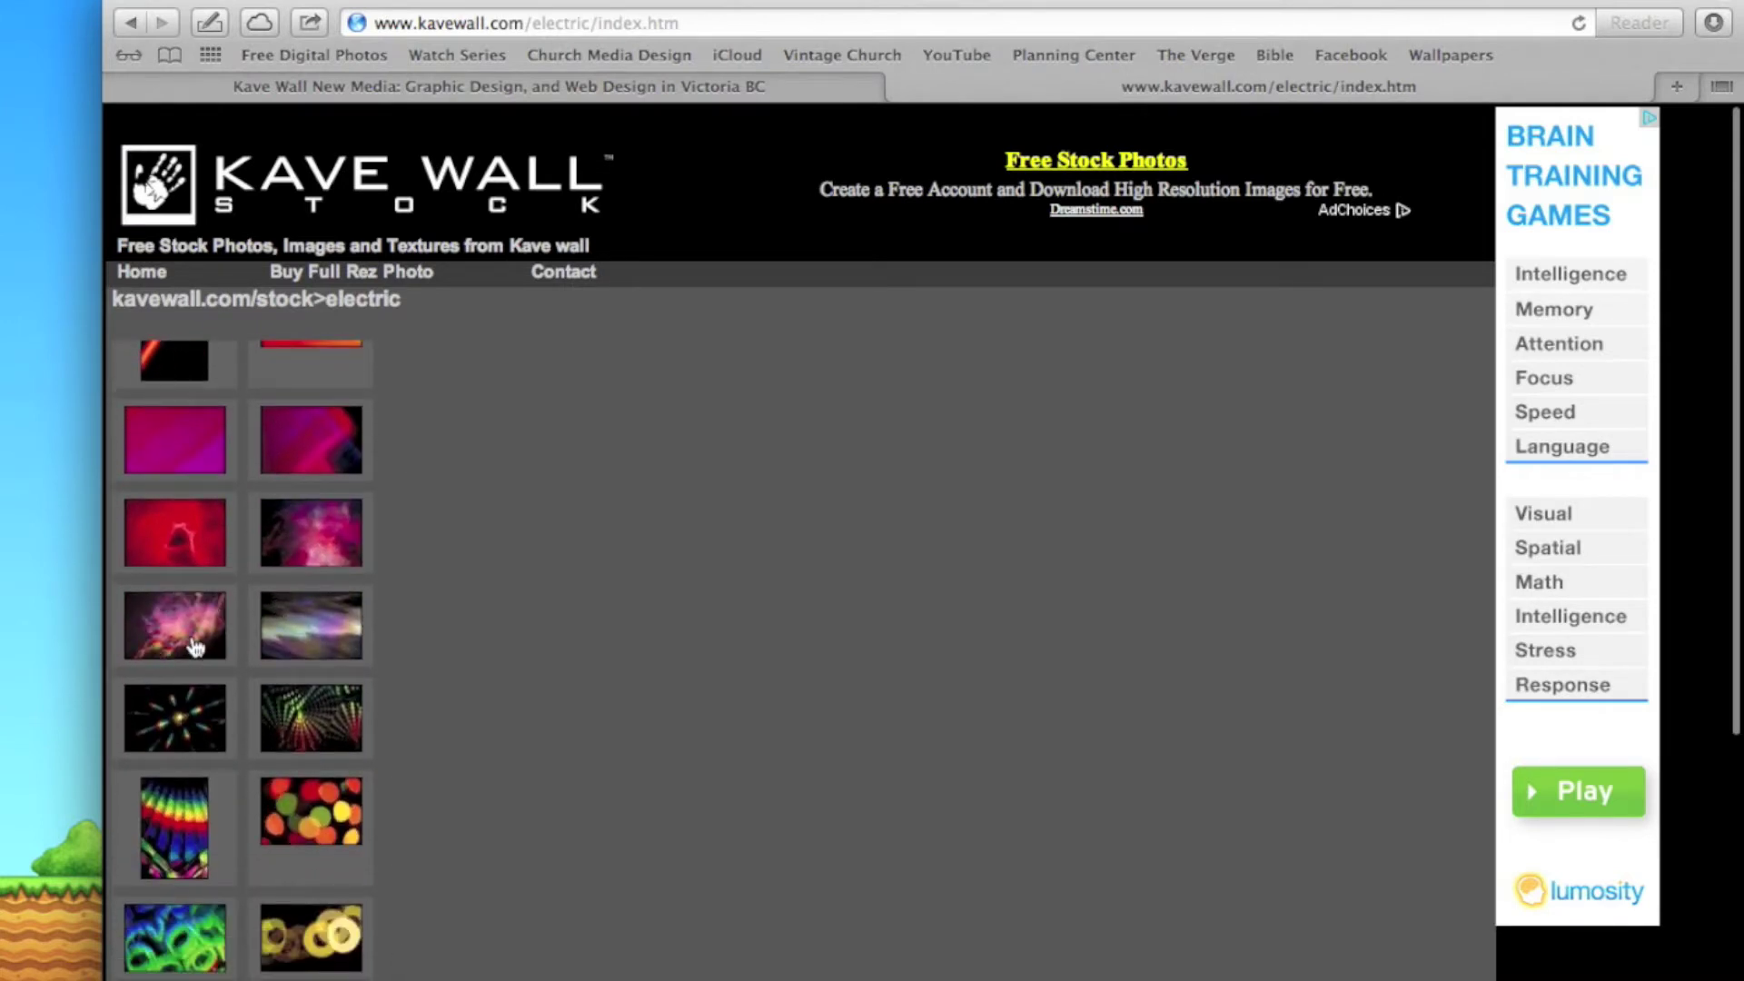
pyautogui.scroll(-8, 267, 634)
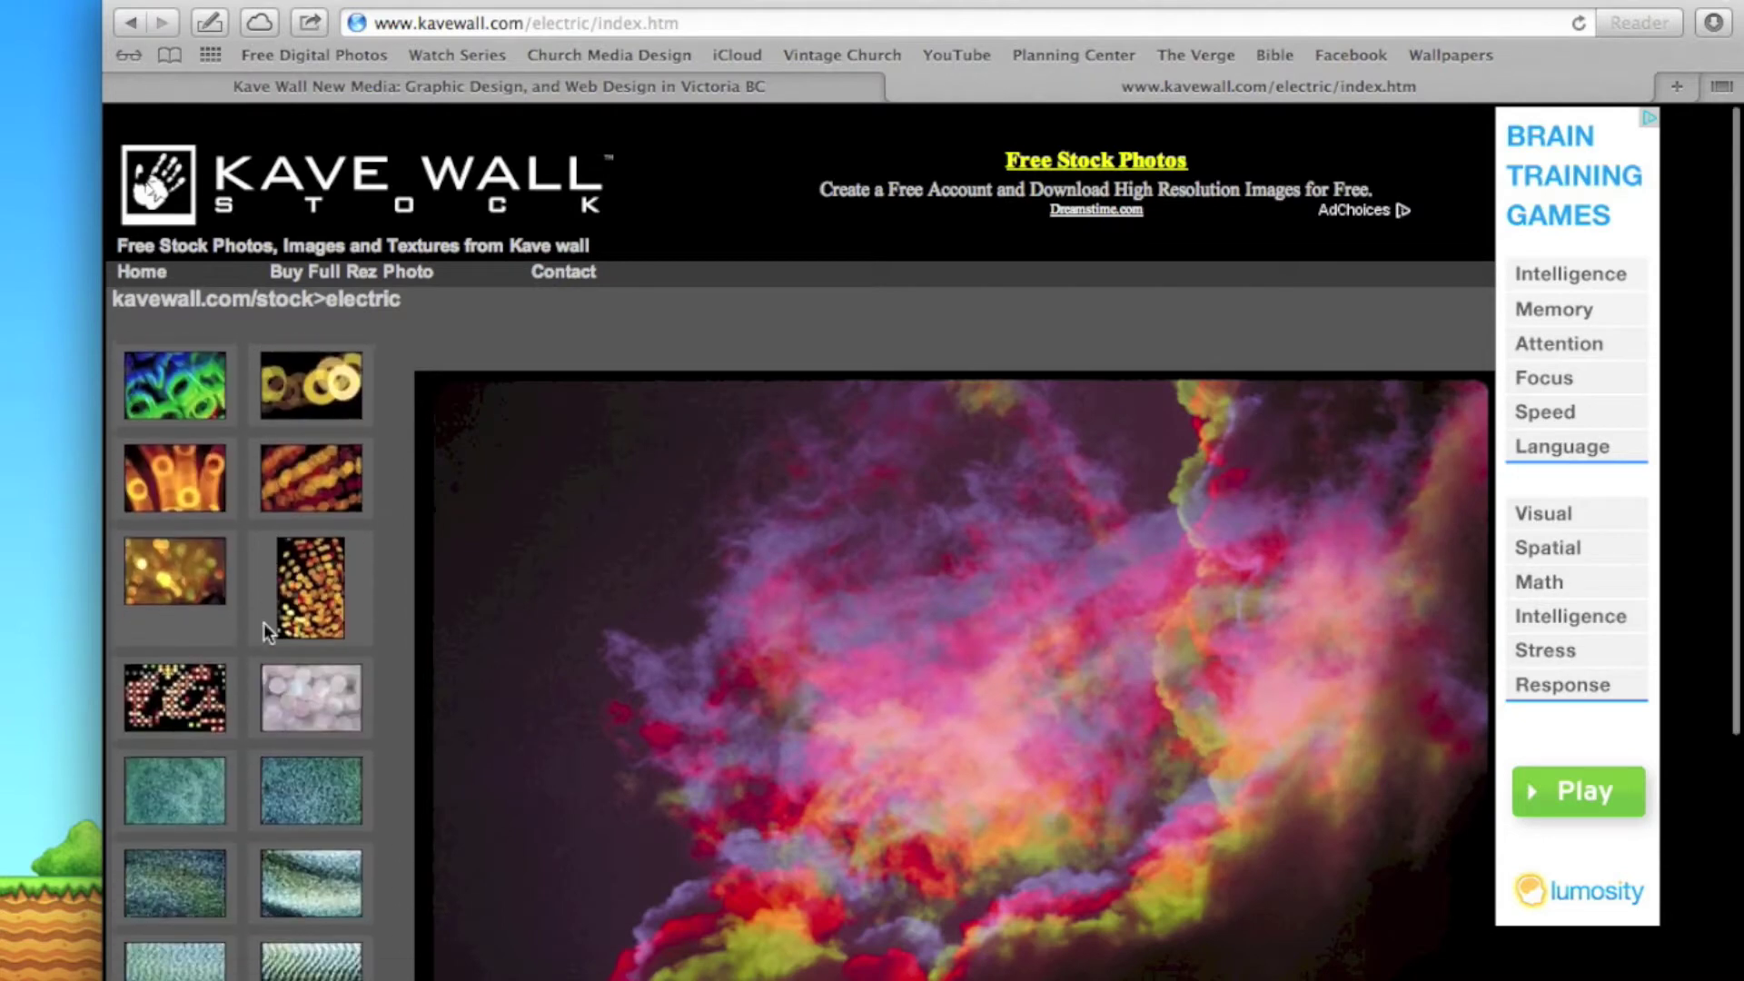
# Return to the stock photo categories and open the Smoke 2 gallery to browse its thumbnails.
pyautogui.press('super+bracketleft')
pyautogui.scroll(-3, 350, 421)
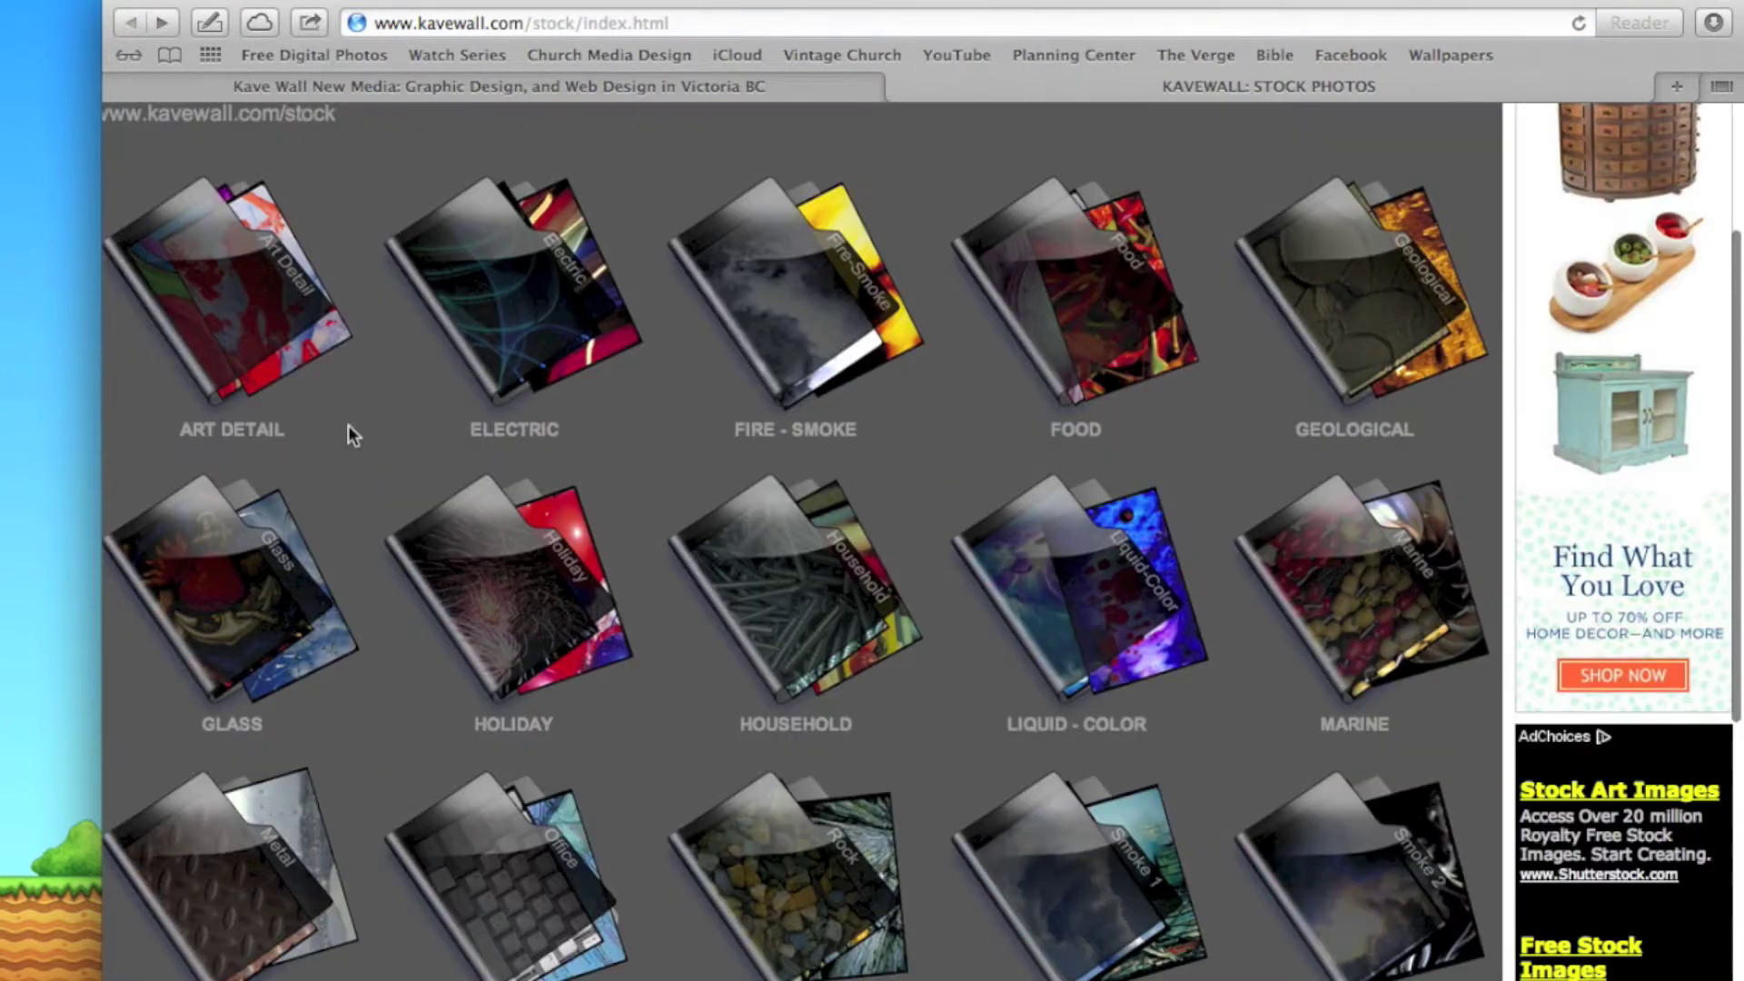
pyautogui.scroll(-3, 709, 541)
pyautogui.click(1349, 640)
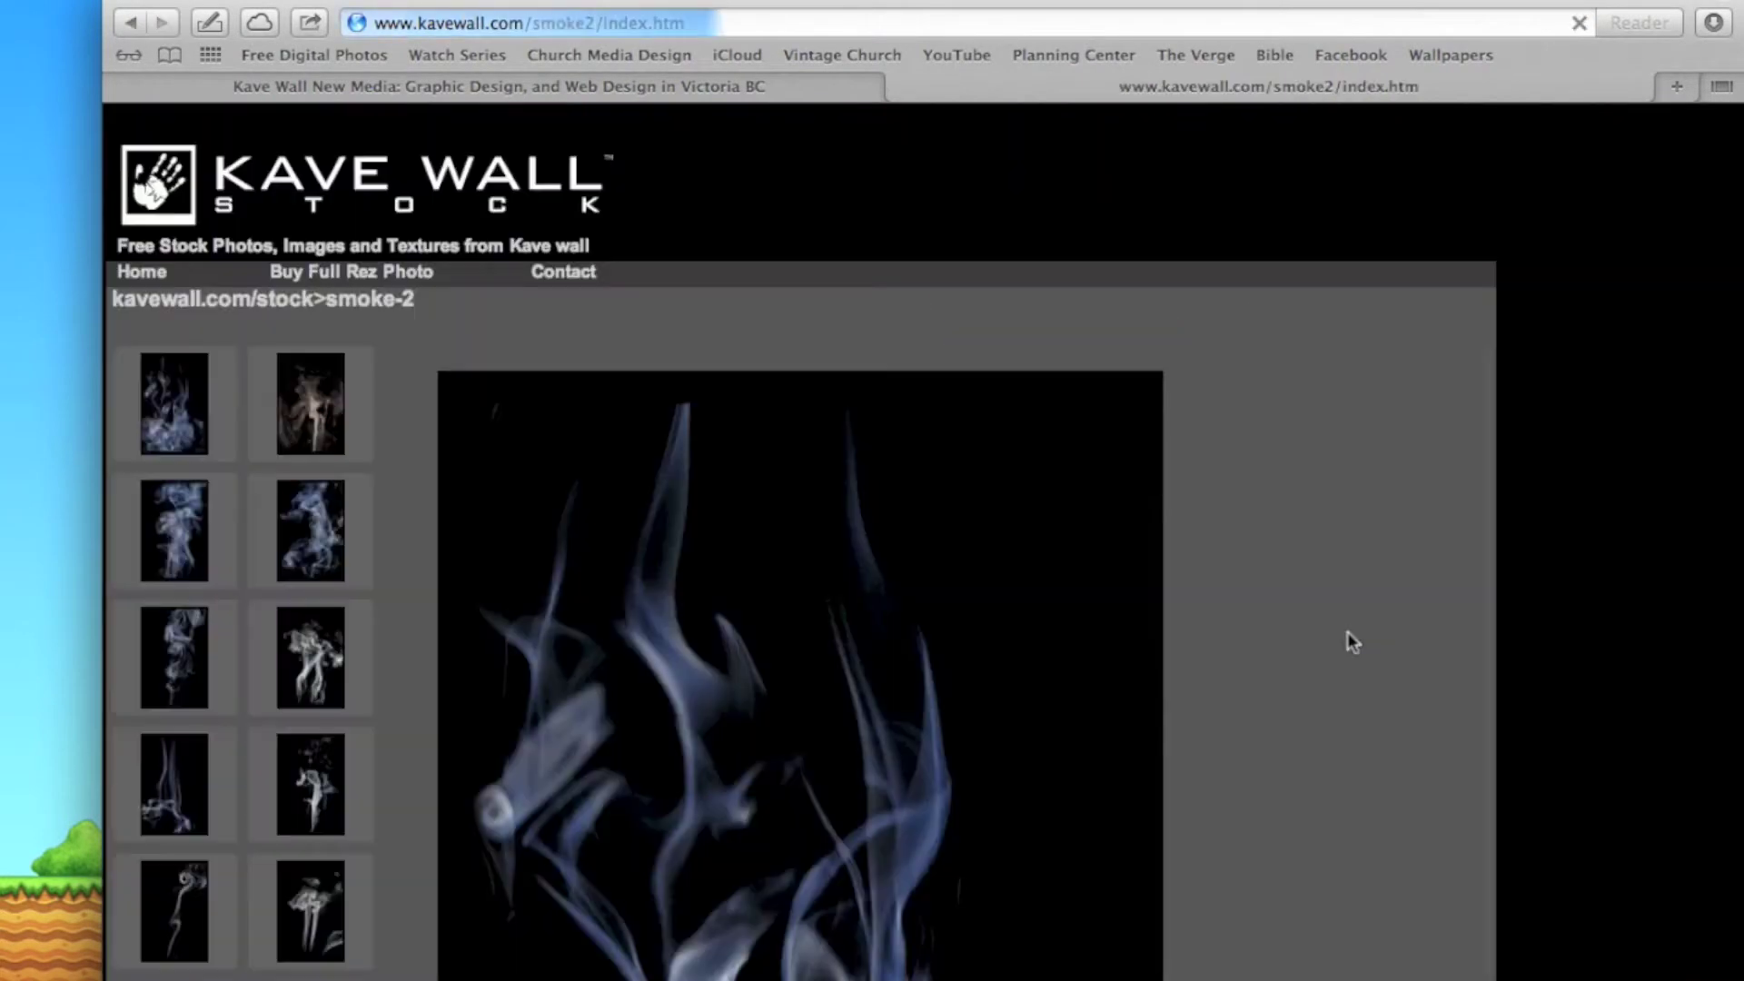
pyautogui.scroll(-6, 210, 752)
pyautogui.scroll(3, 210, 752)
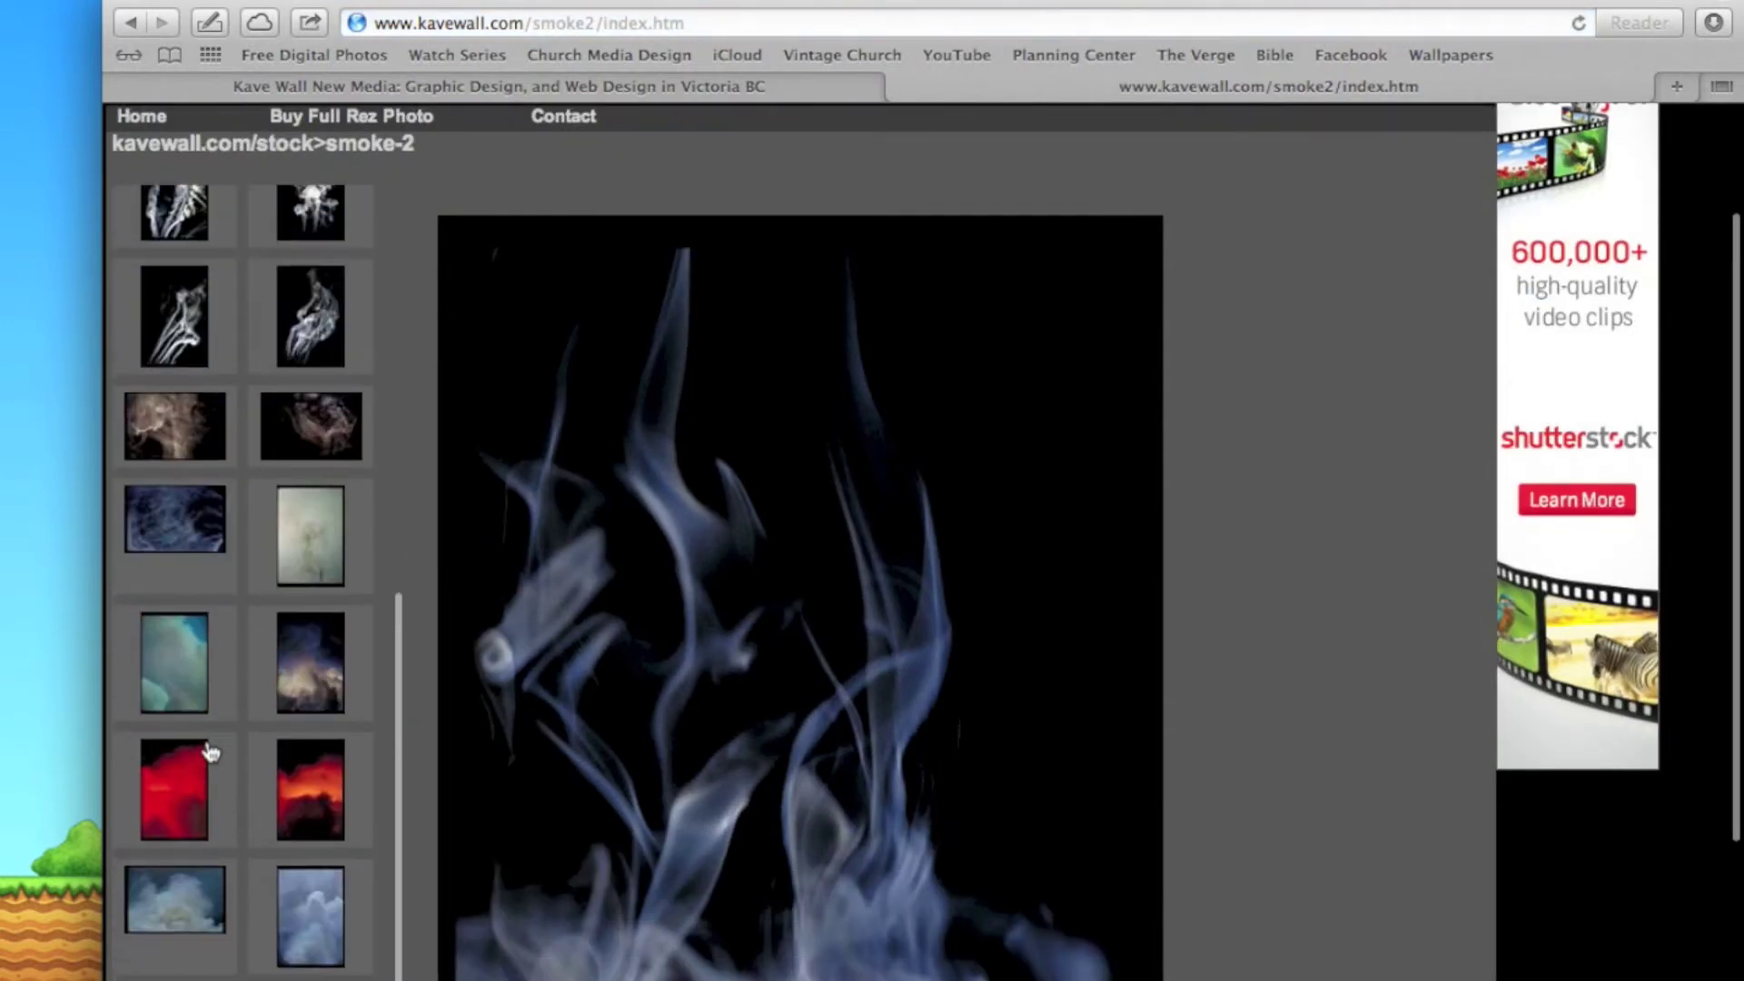
# Open the dark blue smoke picture IMG0019.jpg and save it to the computer.
pyautogui.click(182, 555)
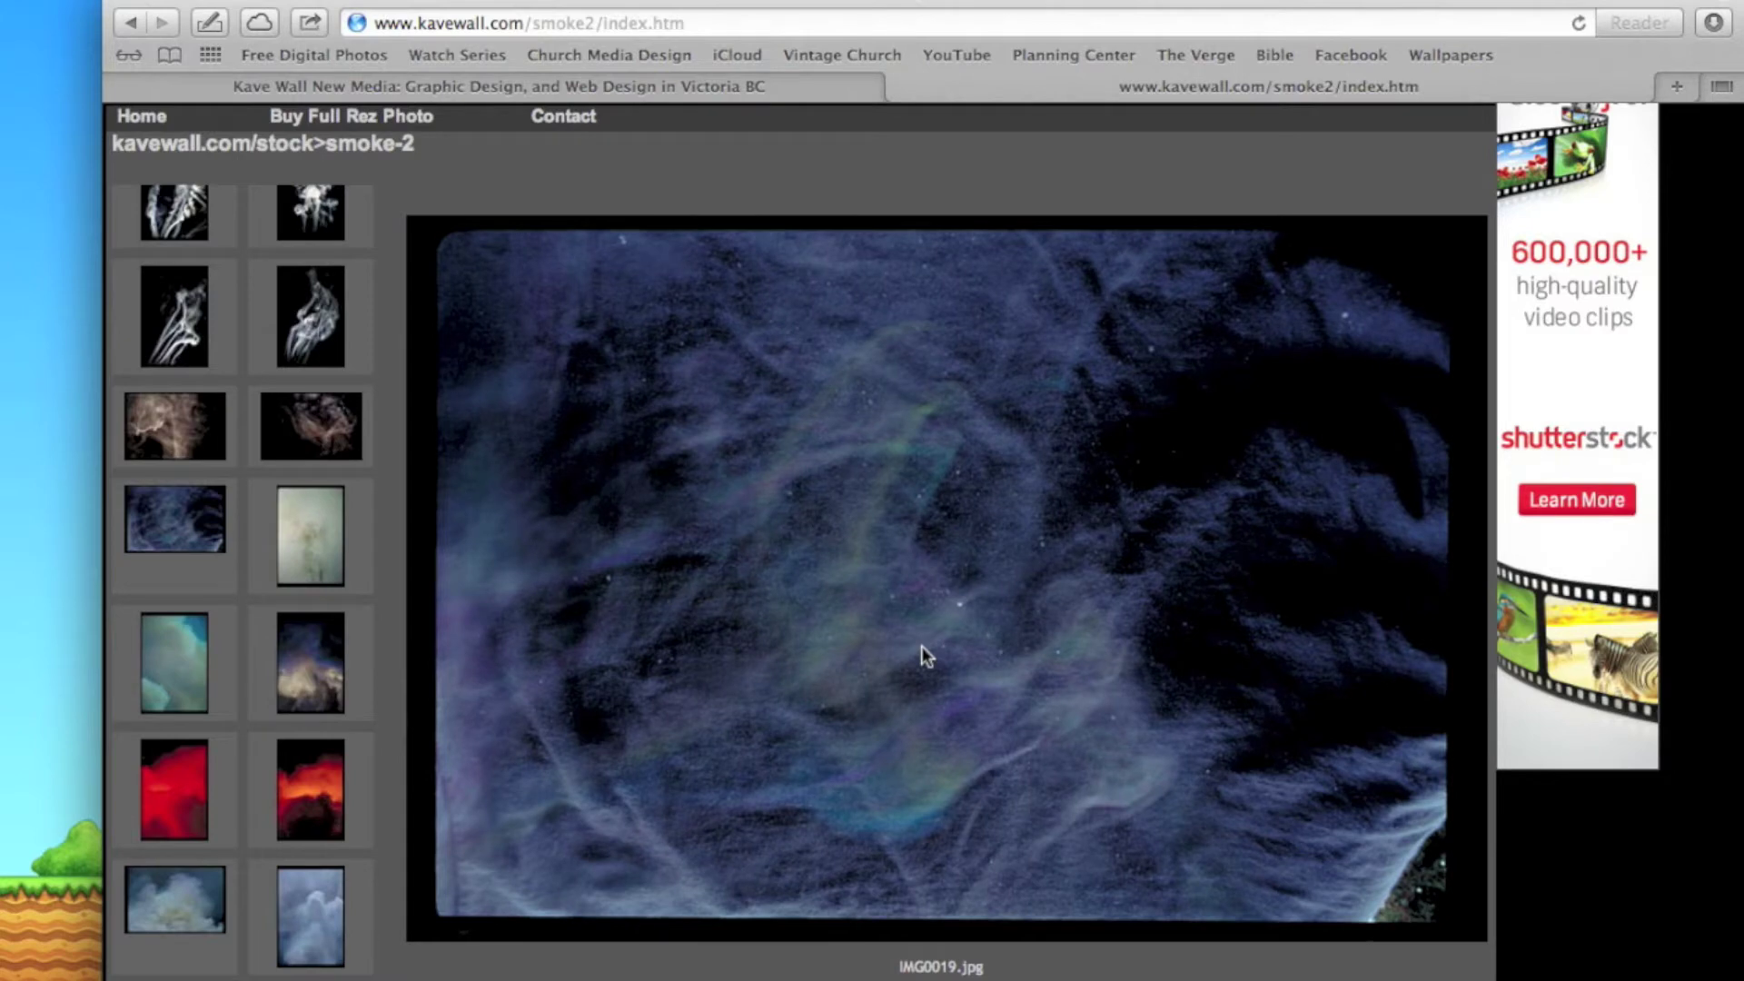
pyautogui.scroll(3, 706, 462)
pyautogui.scroll(-3, 707, 461)
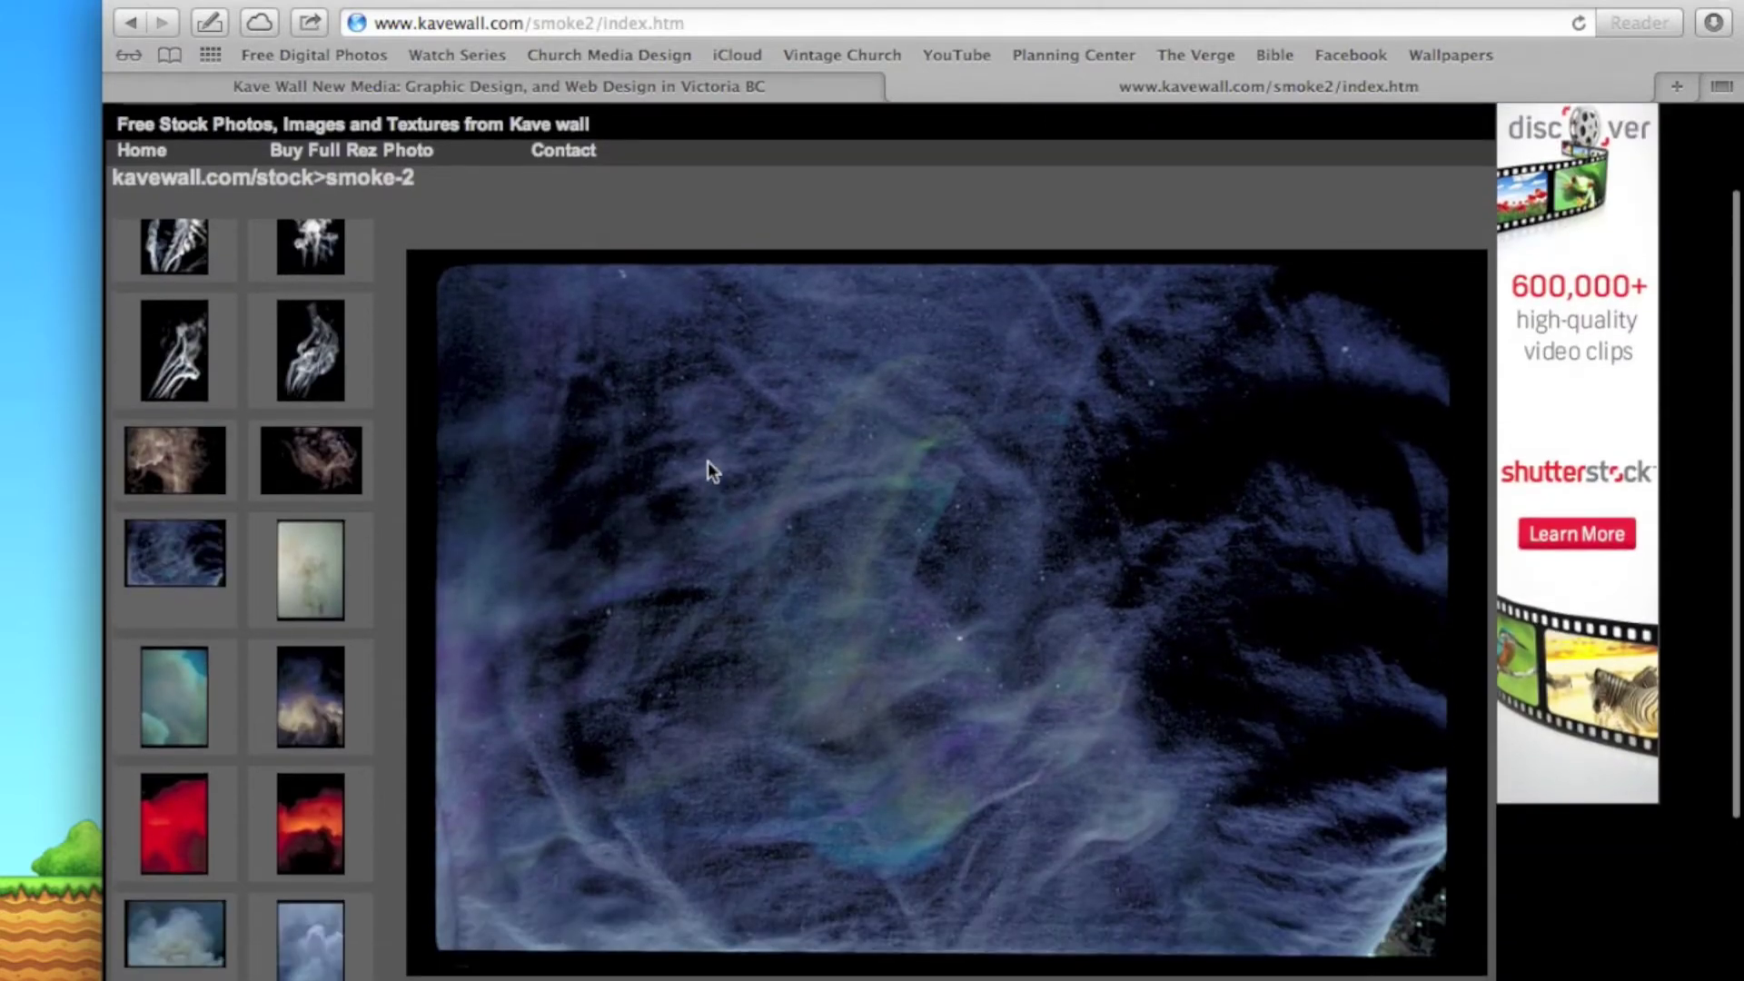
pyautogui.rightClick(706, 462)
pyautogui.click(841, 543)
# Open clker.com in a new browser window and search its clip art for "rocket".
pyautogui.press('super+n')
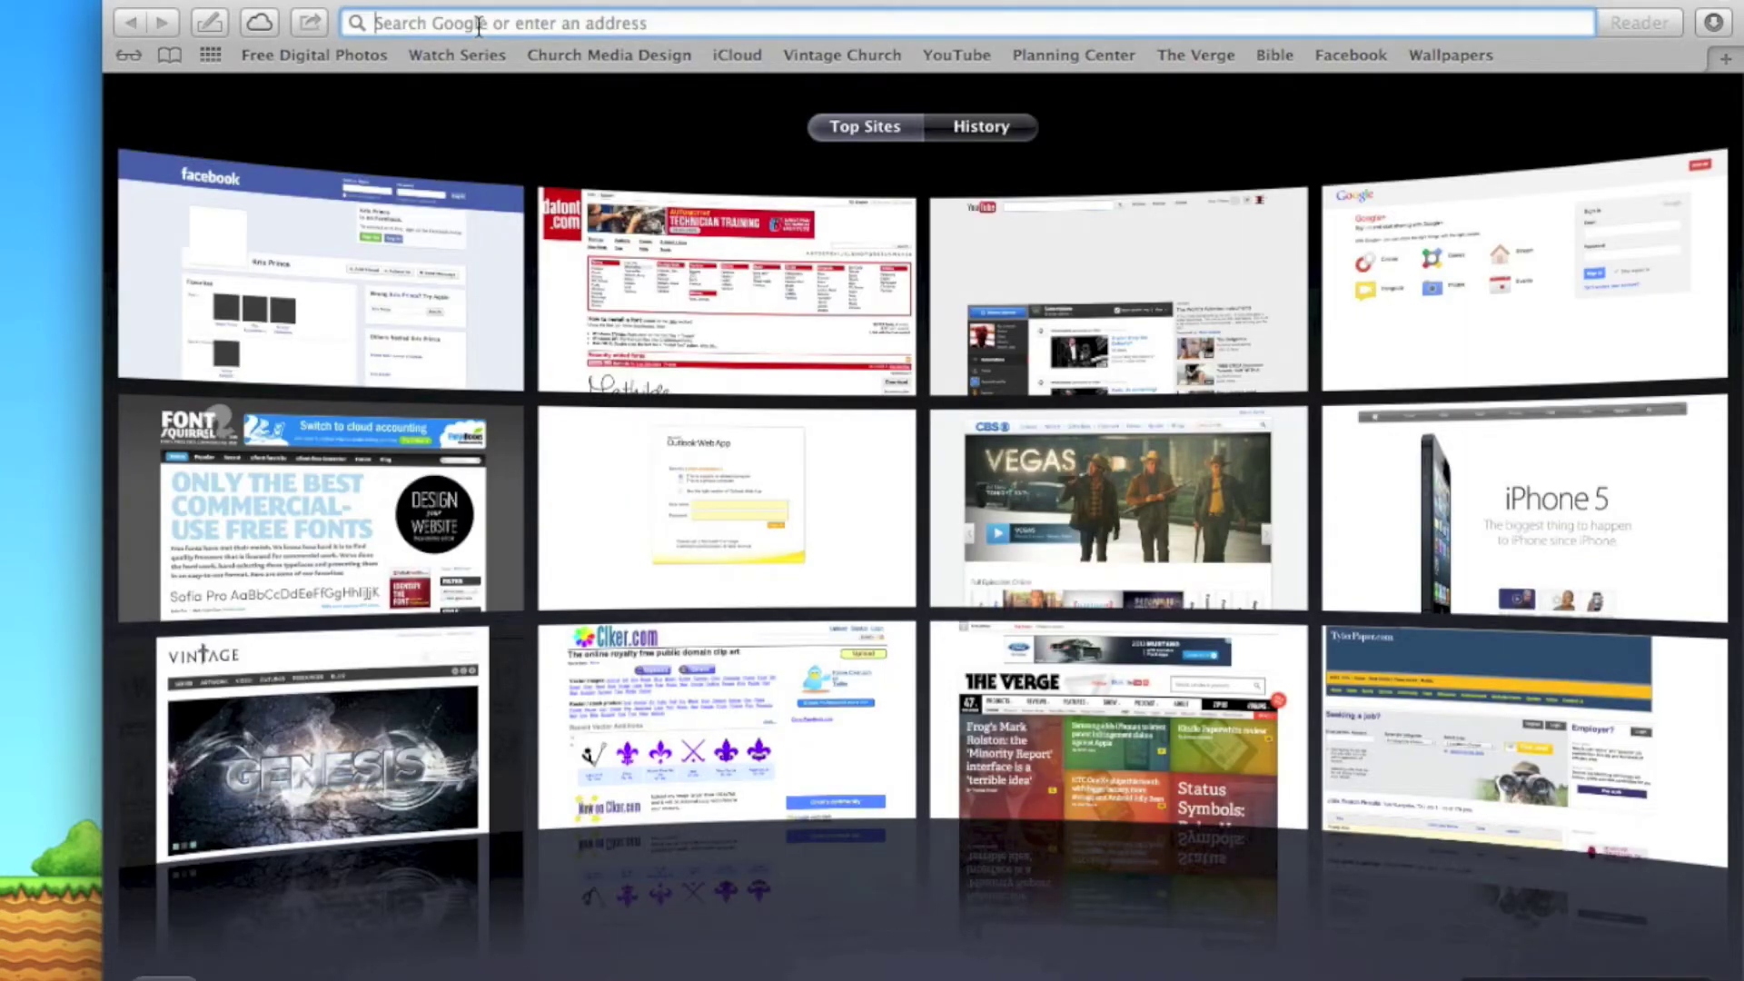
pyautogui.write('clker.')
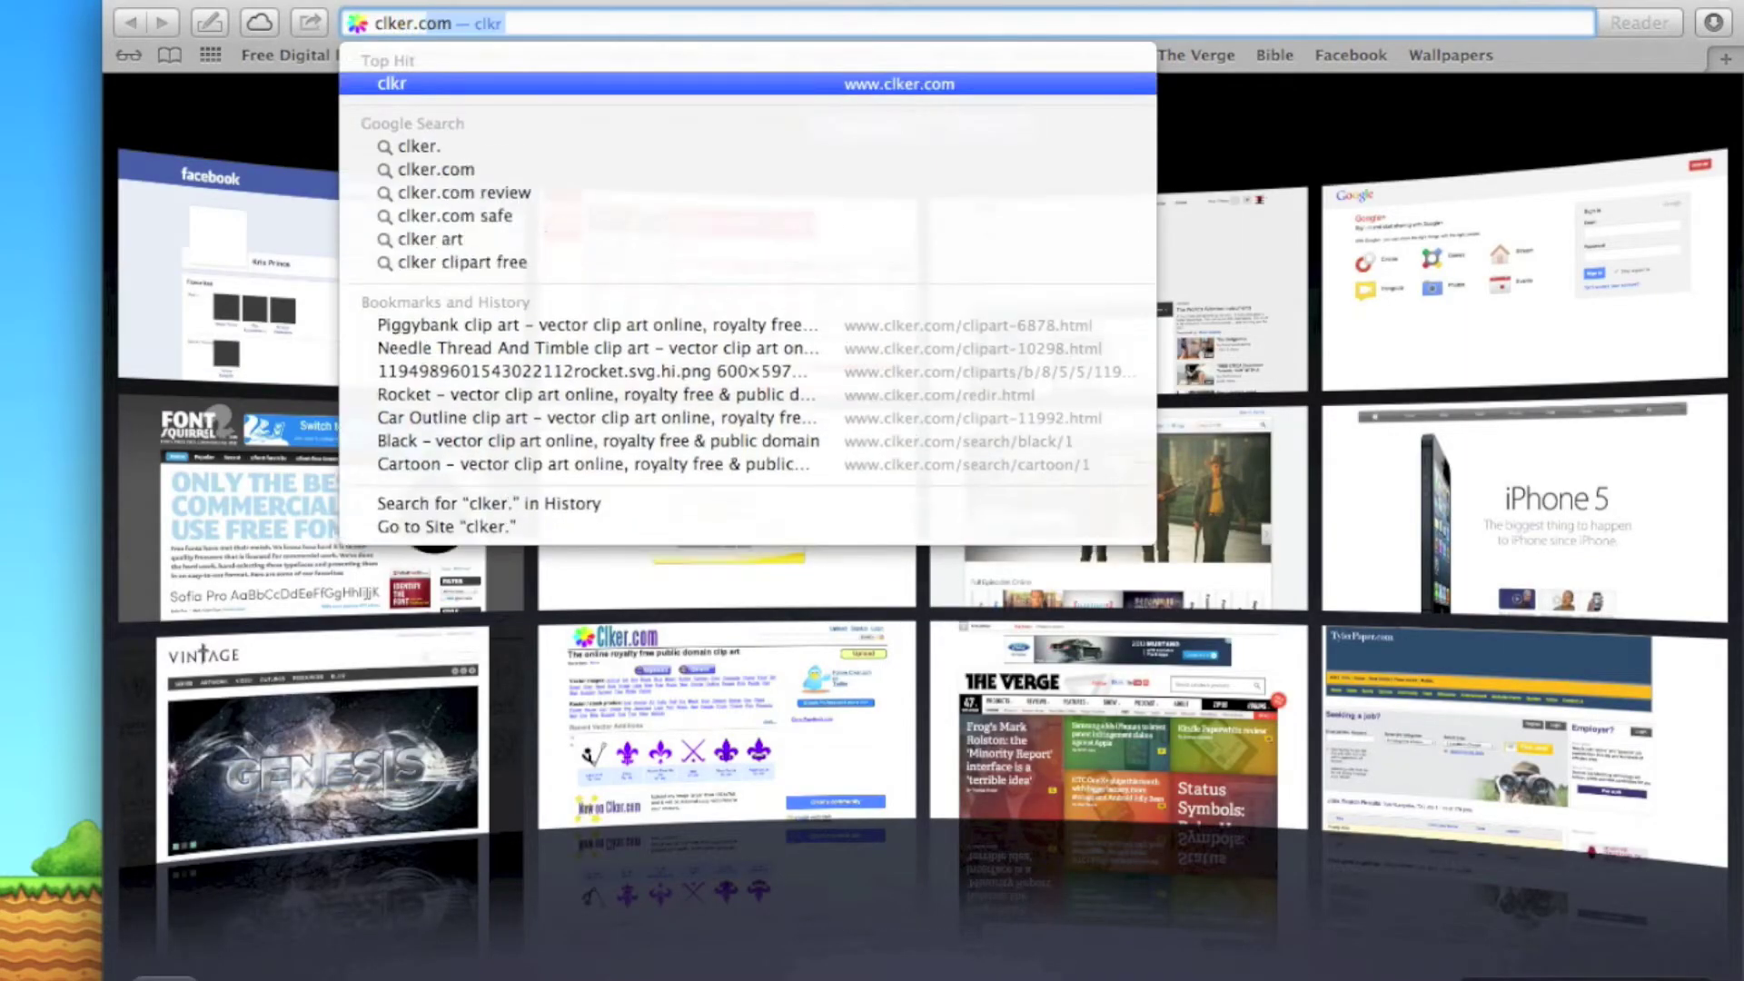
pyautogui.press('Return')
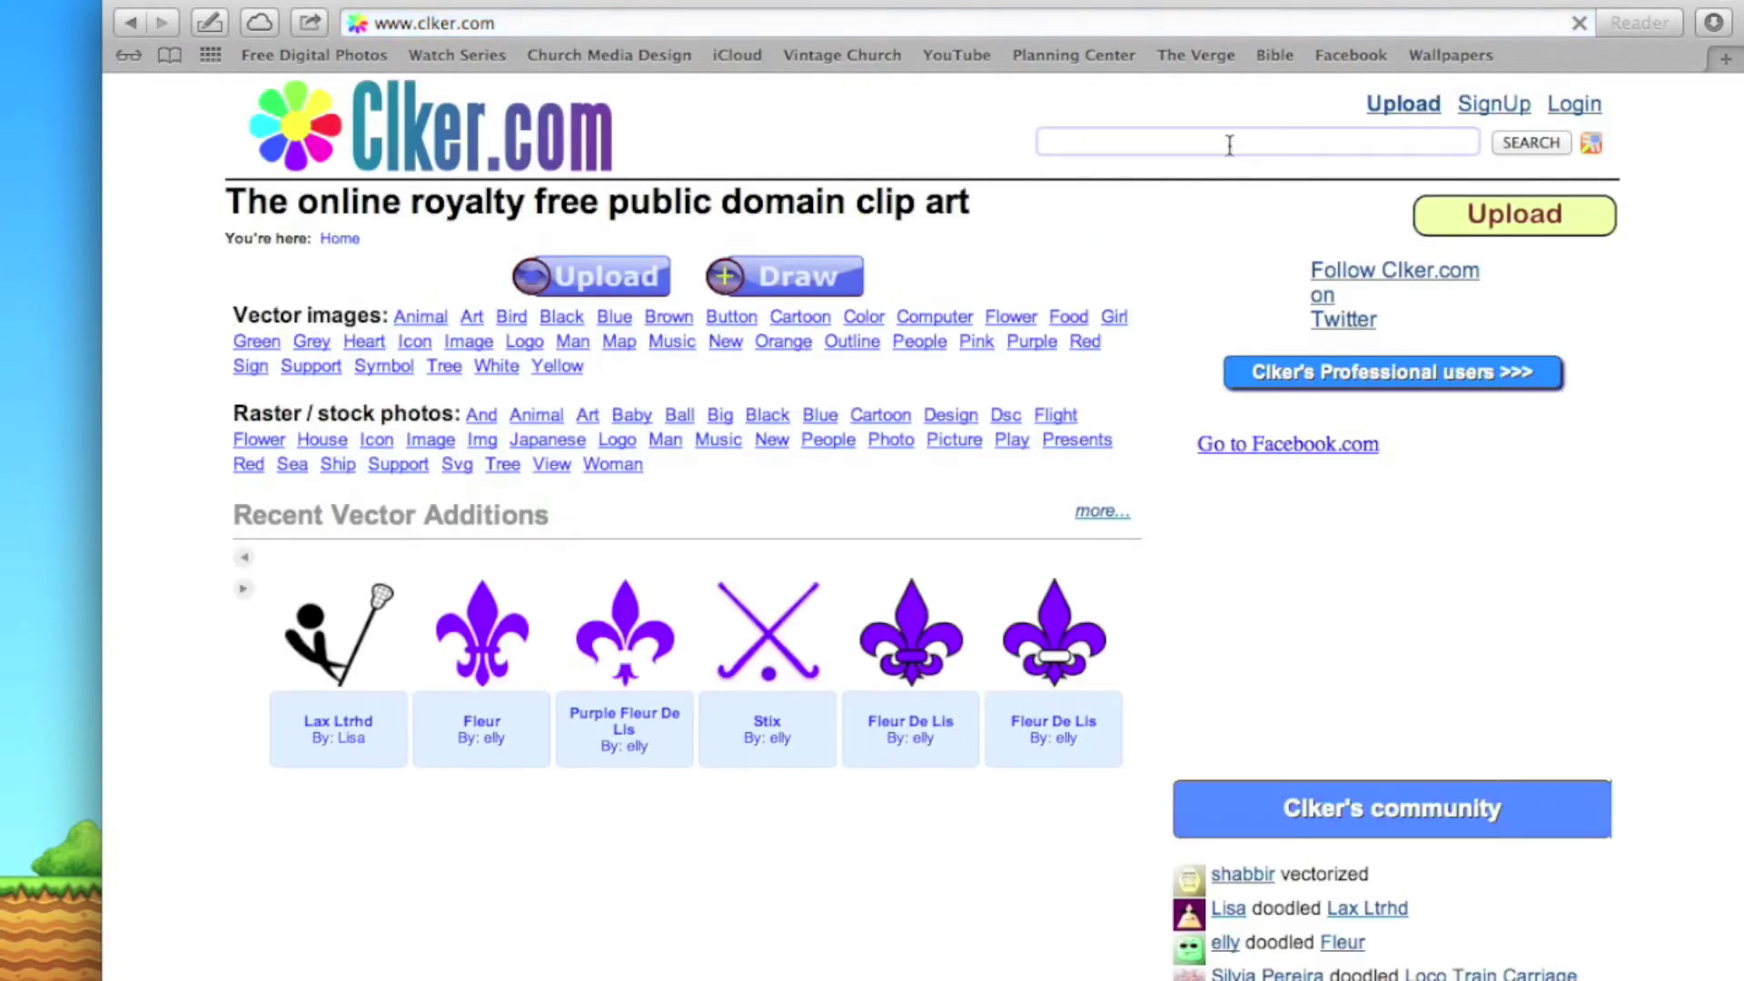
pyautogui.click(1223, 141)
pyautogui.write('rocket')
pyautogui.press('Return')
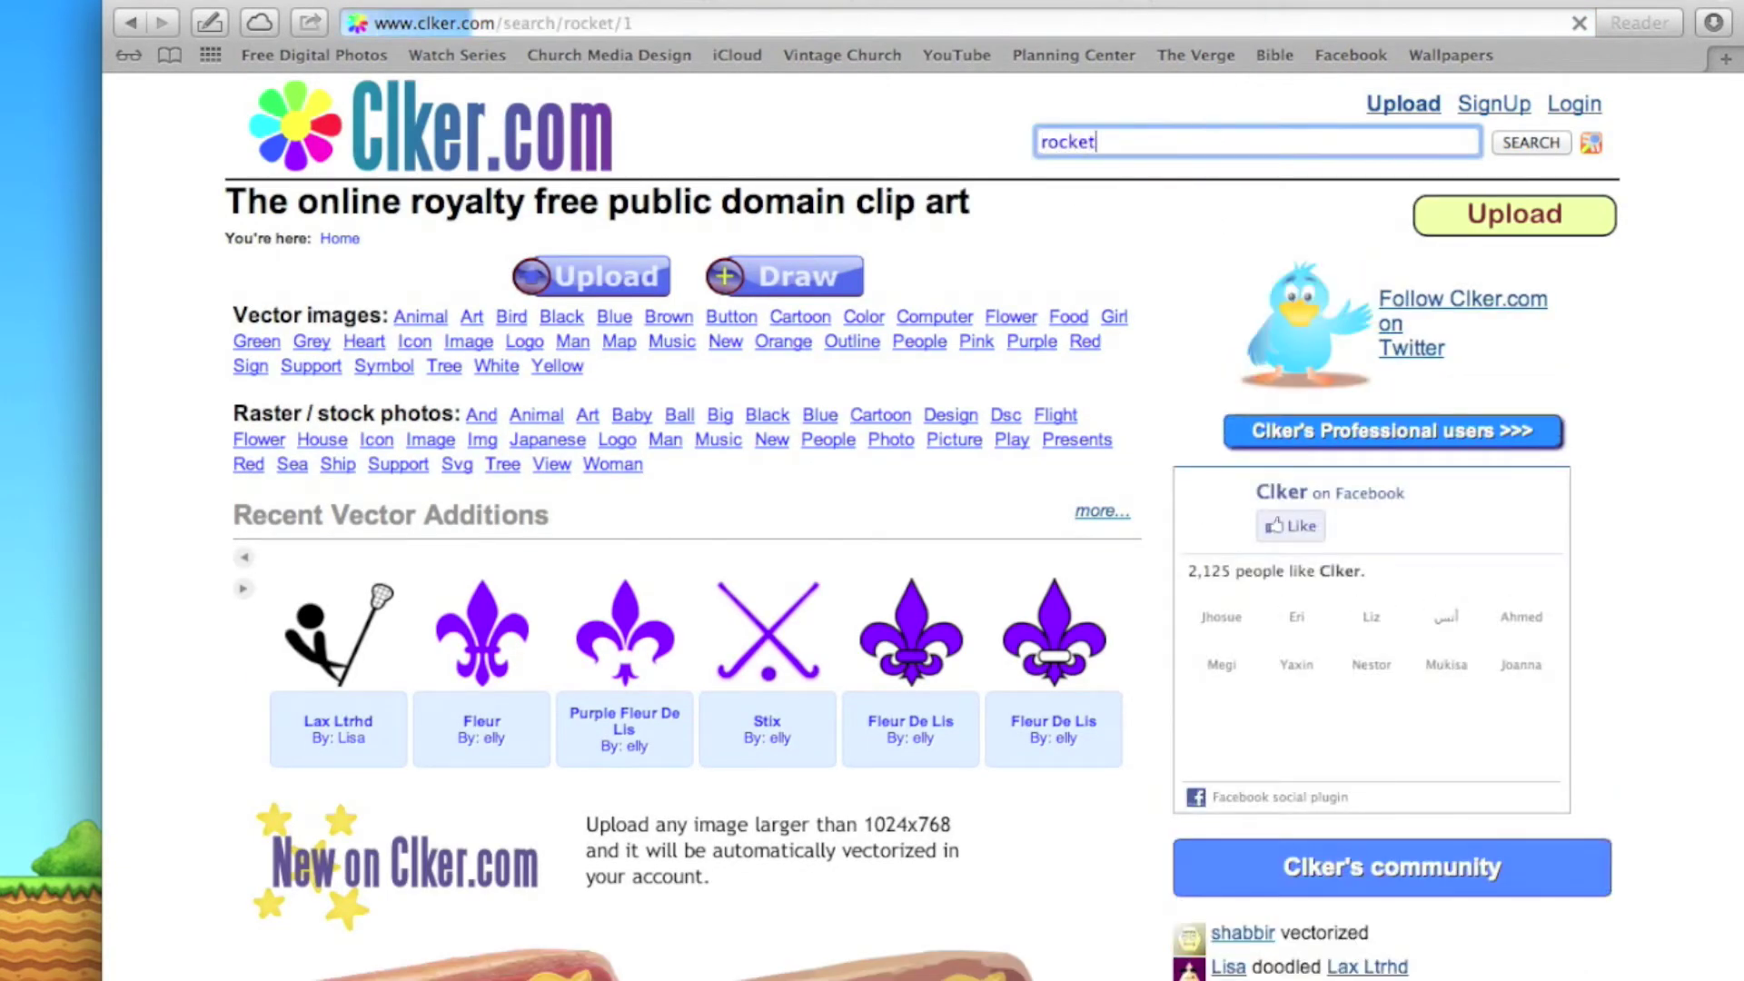
# Open the large version of the grey cartoon rocket clip art titled Piggybank and save the image to Downloads.
pyautogui.scroll(-3, 680, 618)
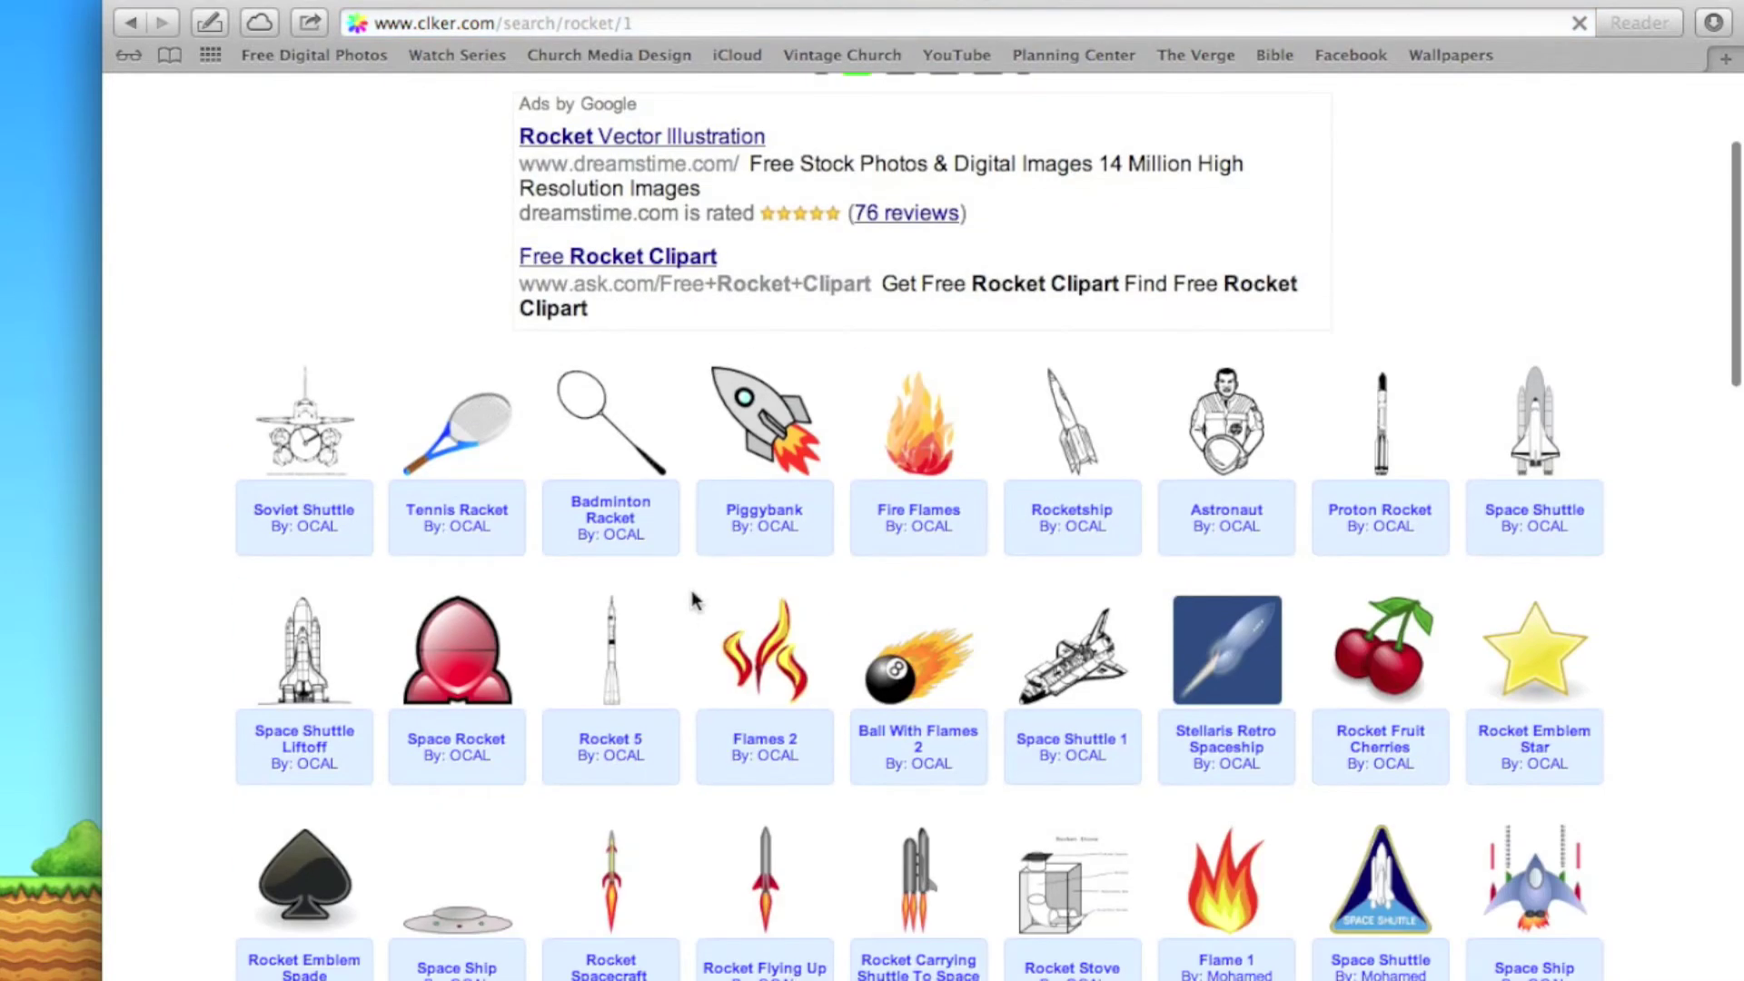
pyautogui.click(763, 447)
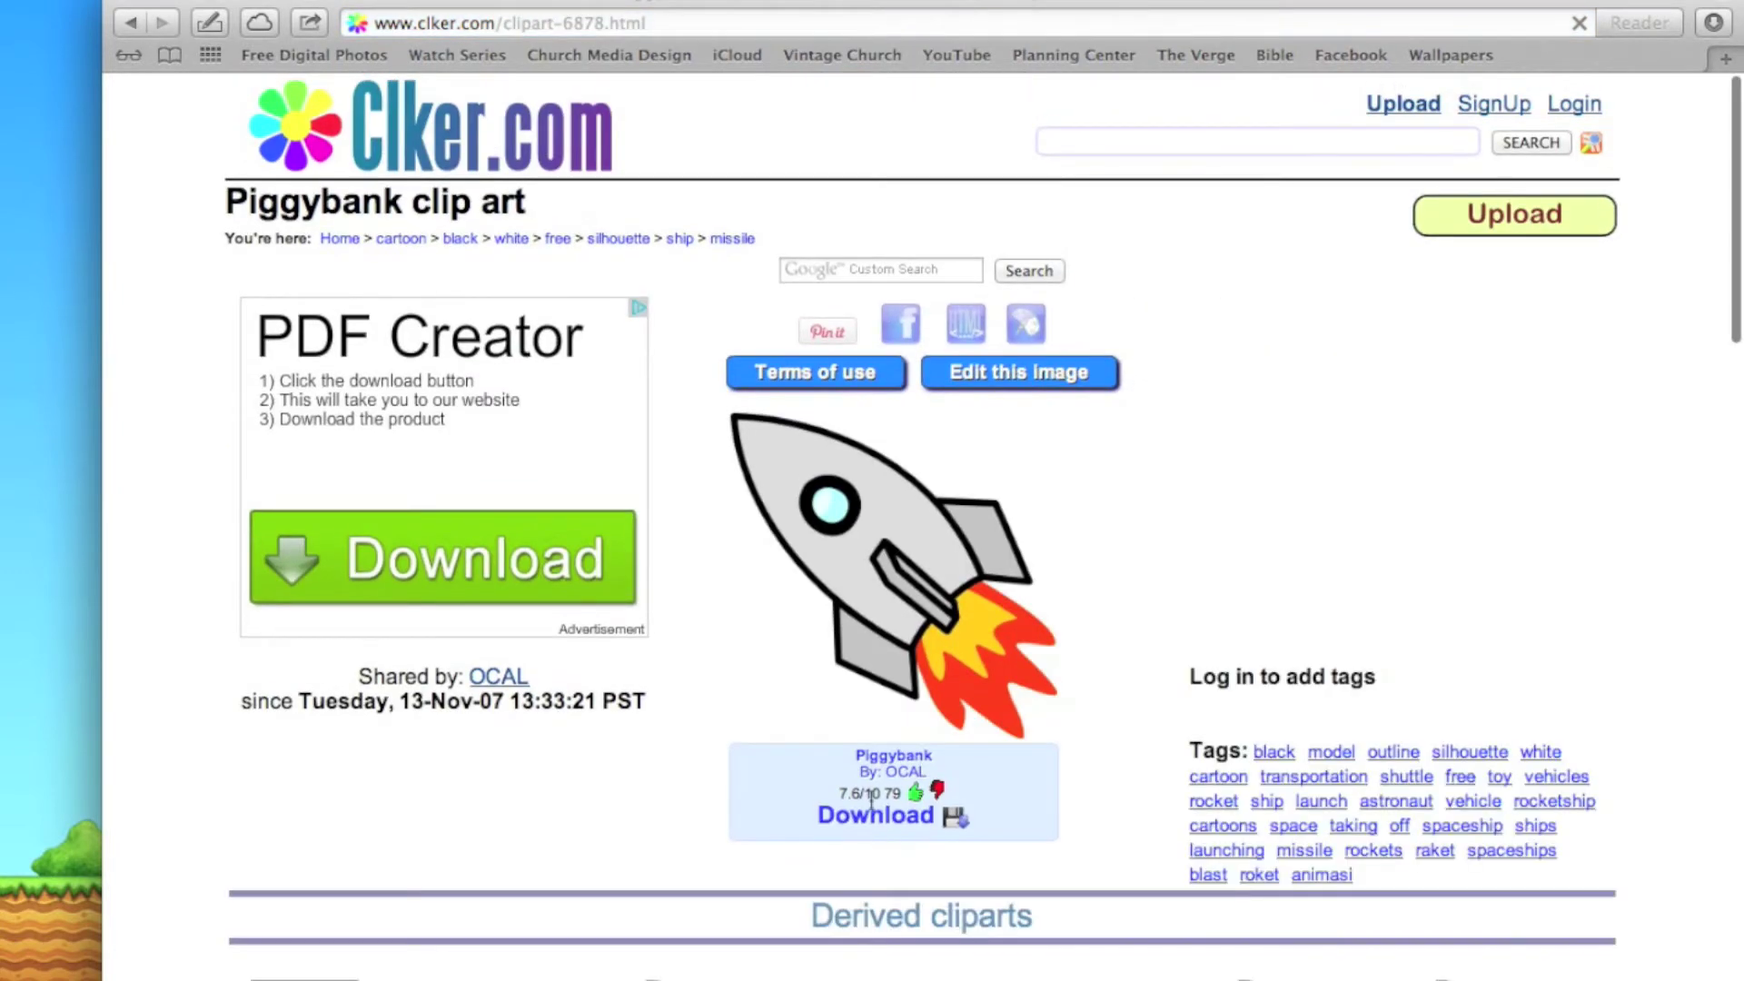
pyautogui.click(890, 822)
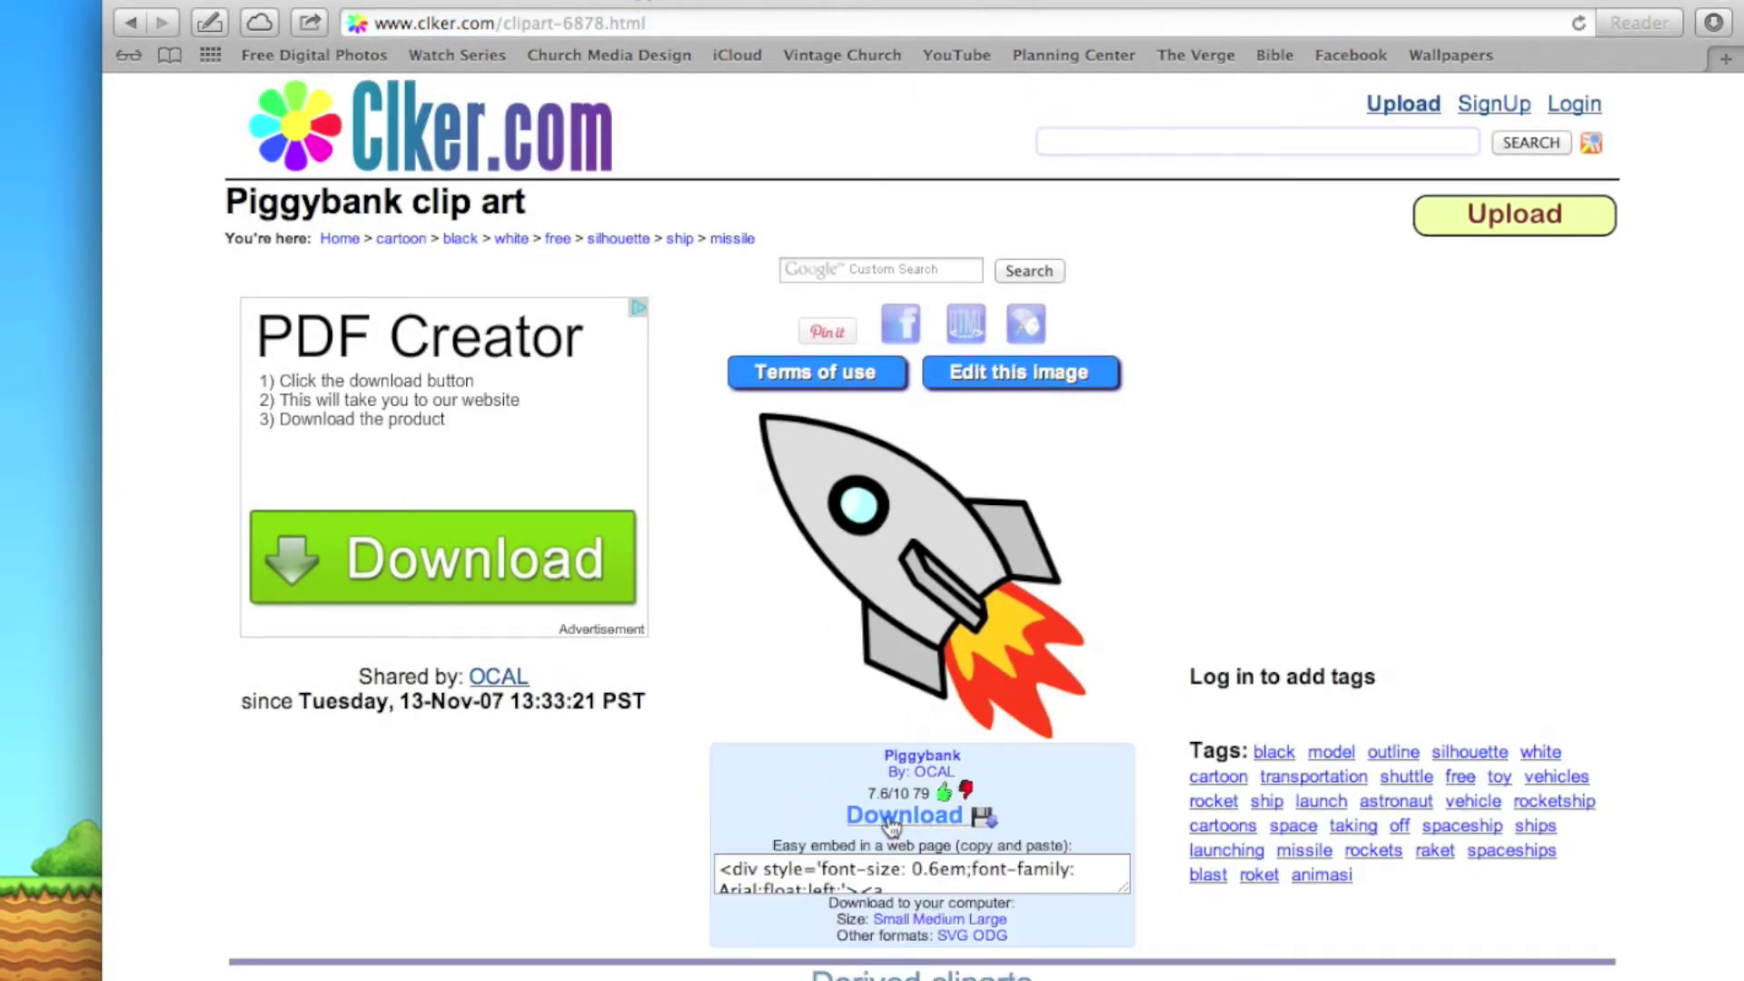
pyautogui.click(988, 918)
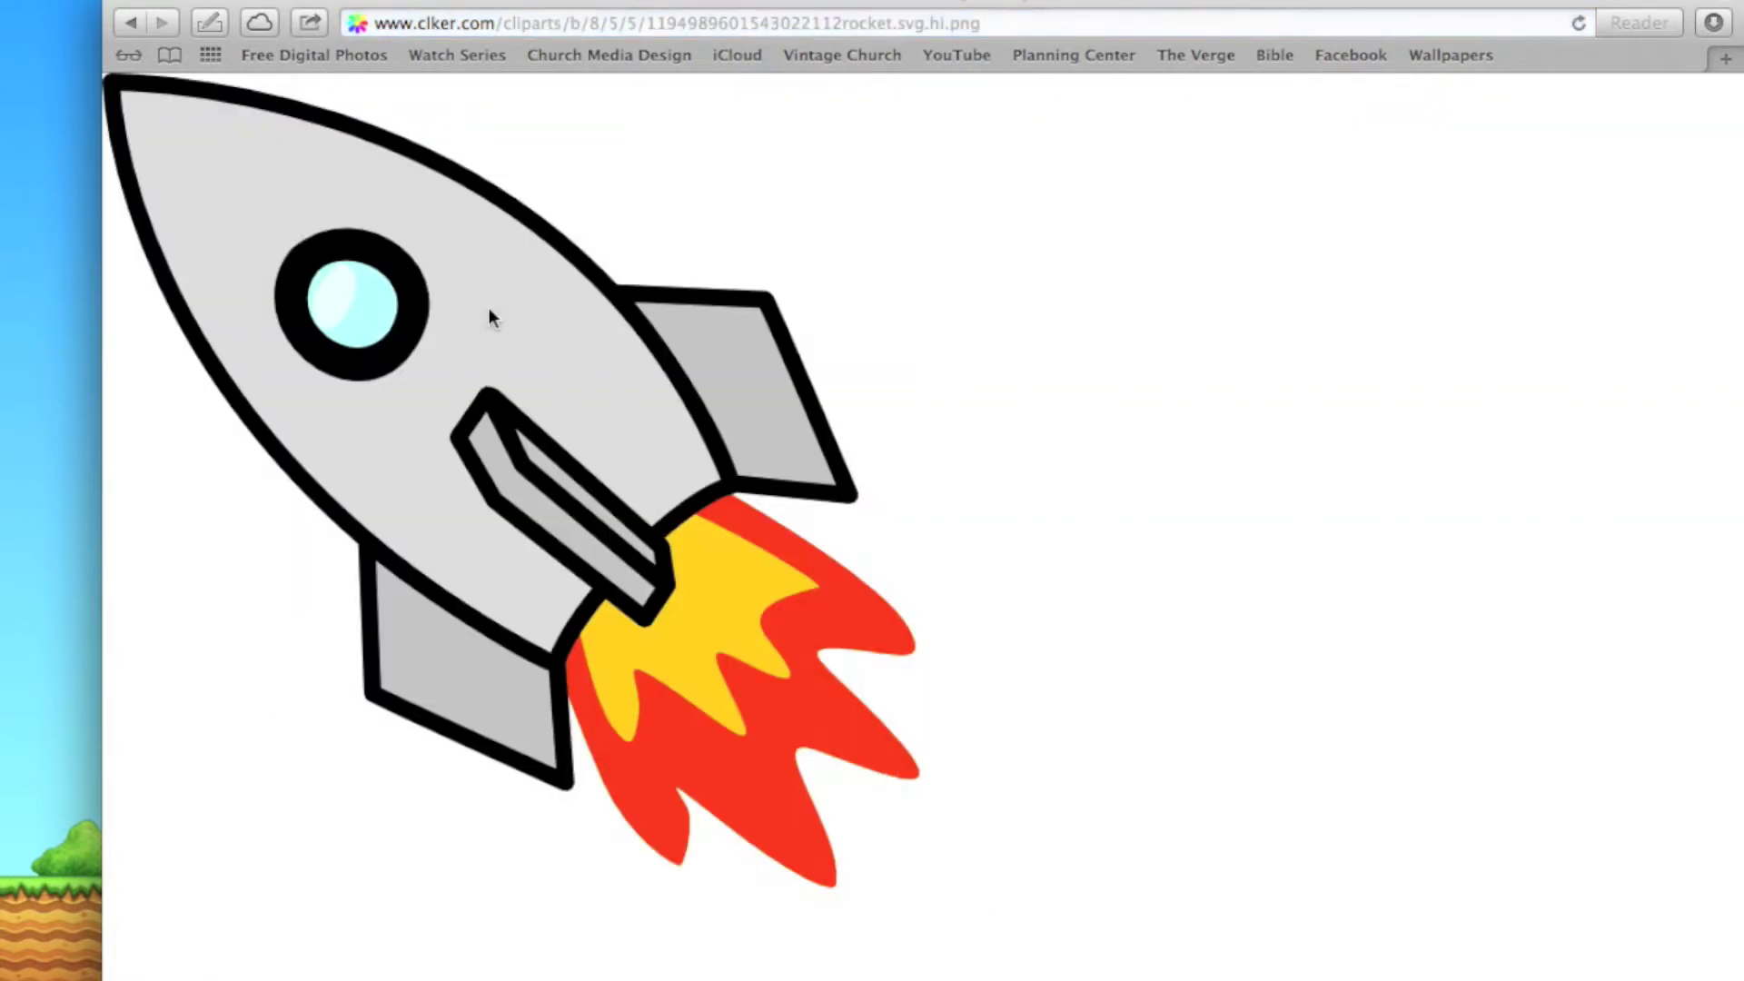
pyautogui.rightClick(488, 394)
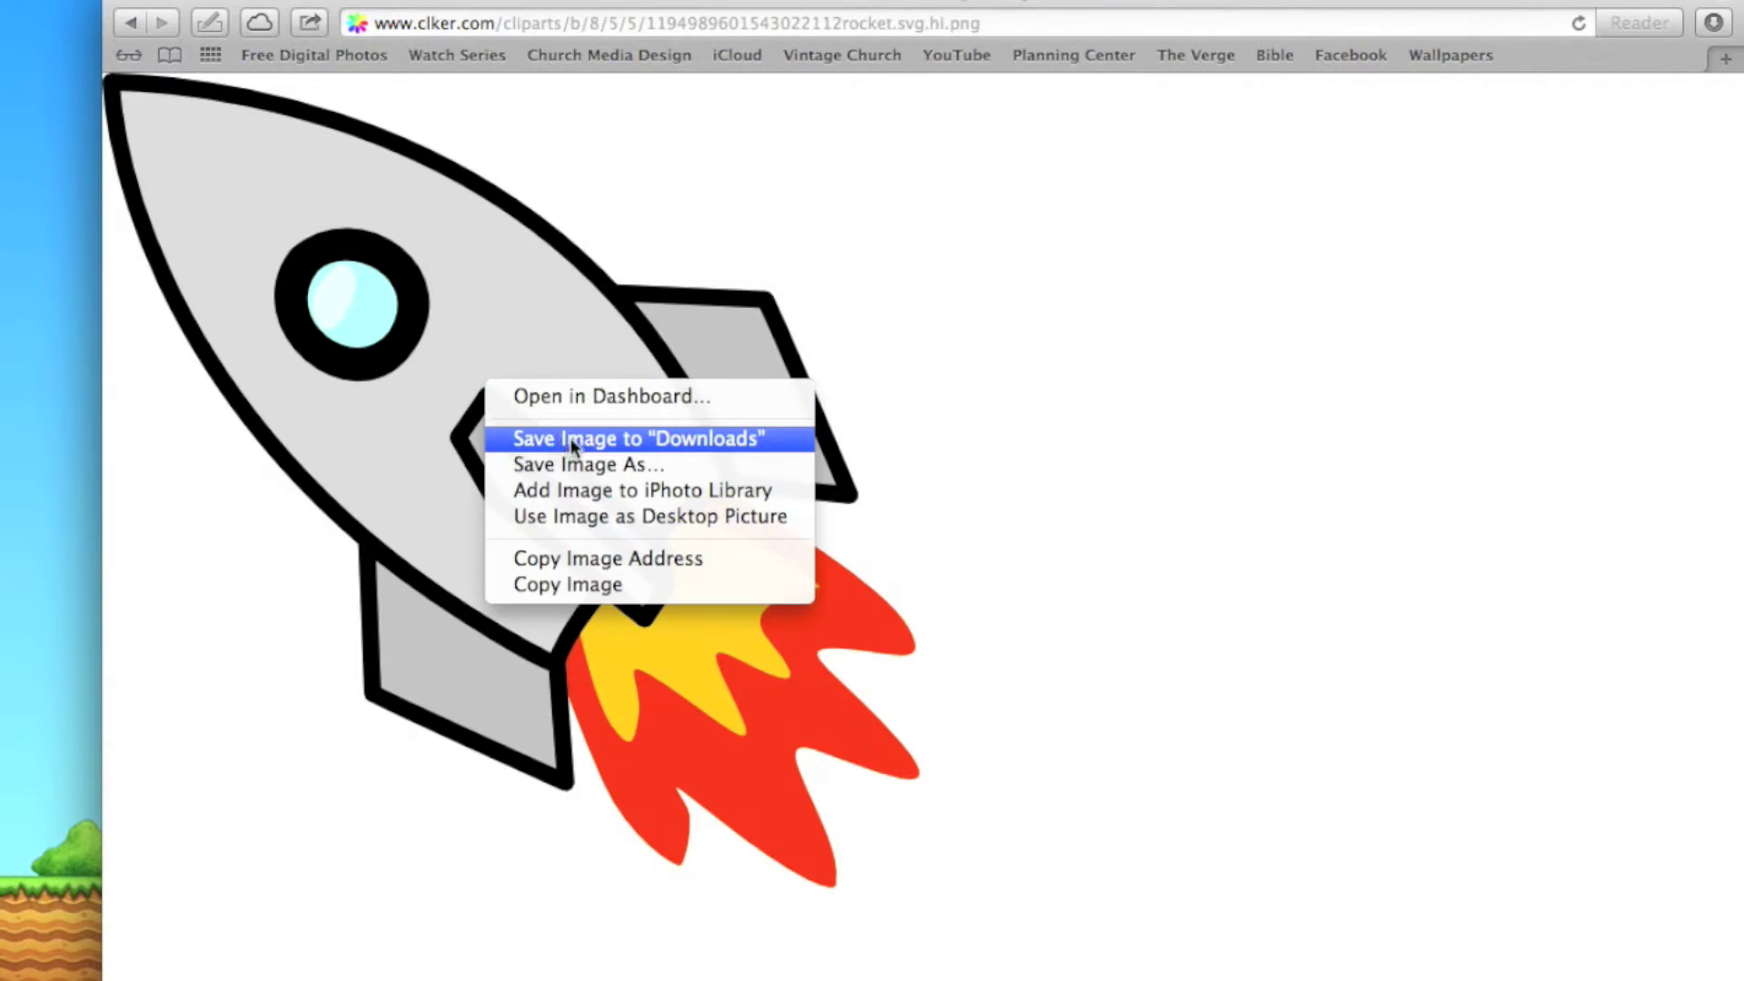
pyautogui.click(570, 438)
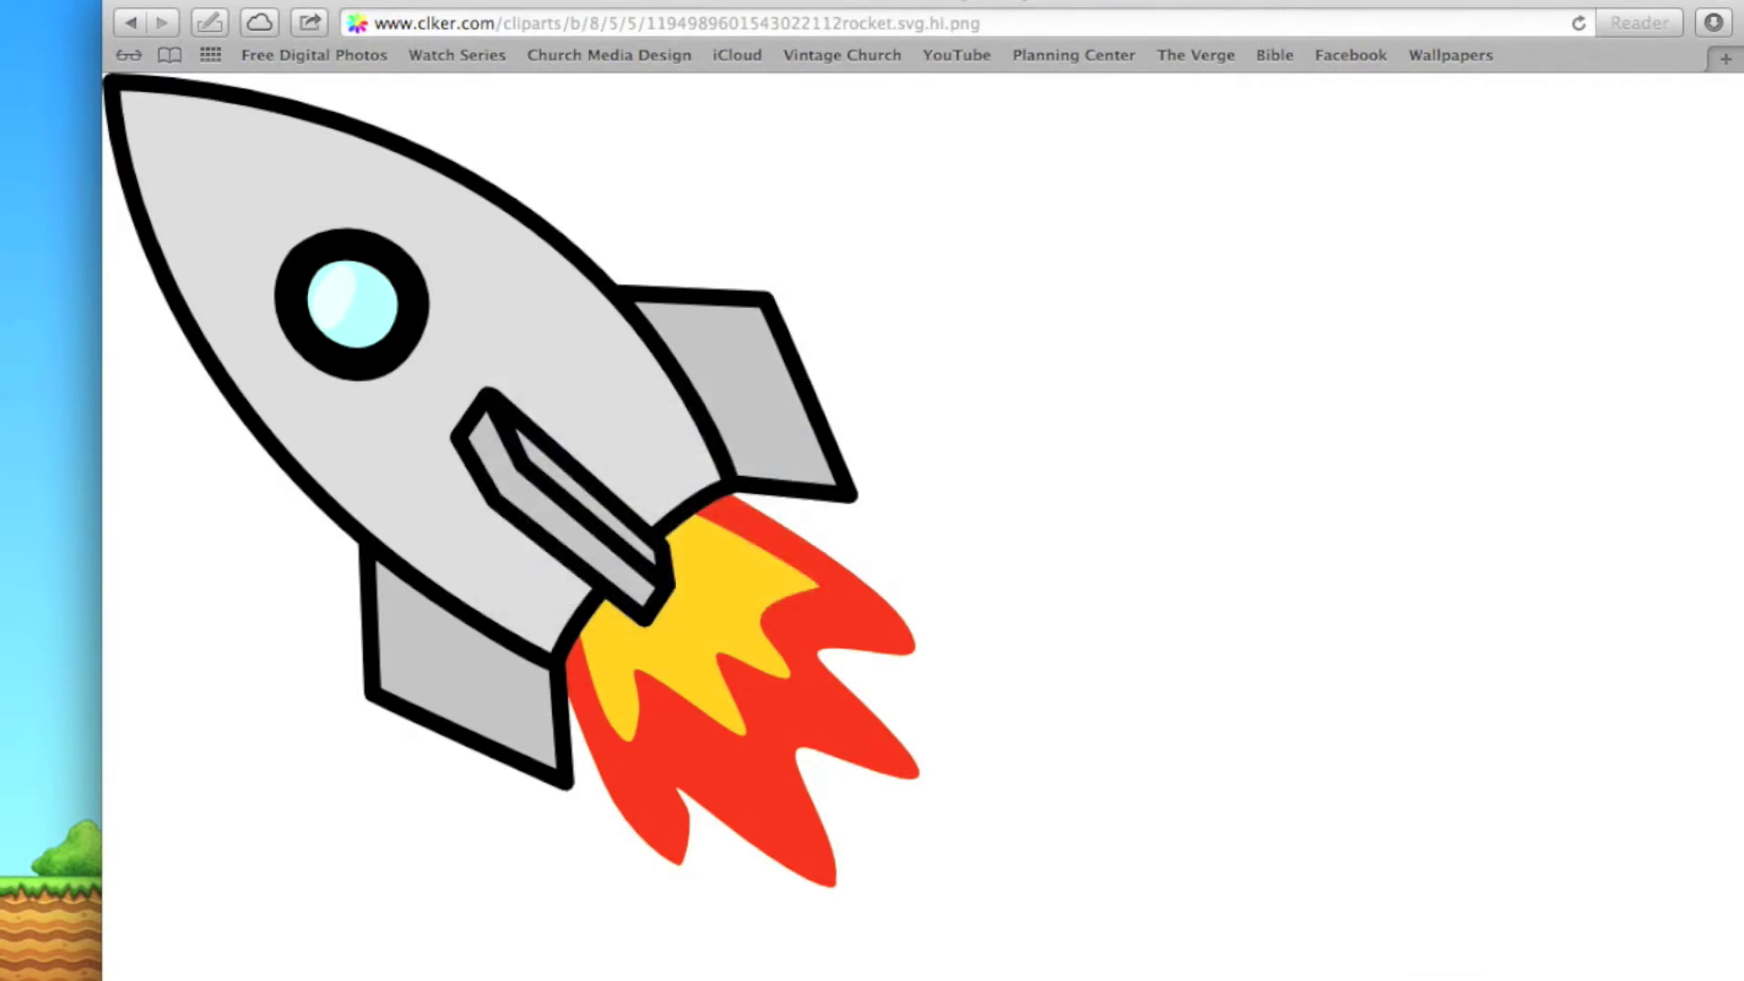
# Hide the browser and check the saved Rocket.png and Space.jpg files on the desktop.
pyautogui.click(91, 0)
pyautogui.click(155, 300)
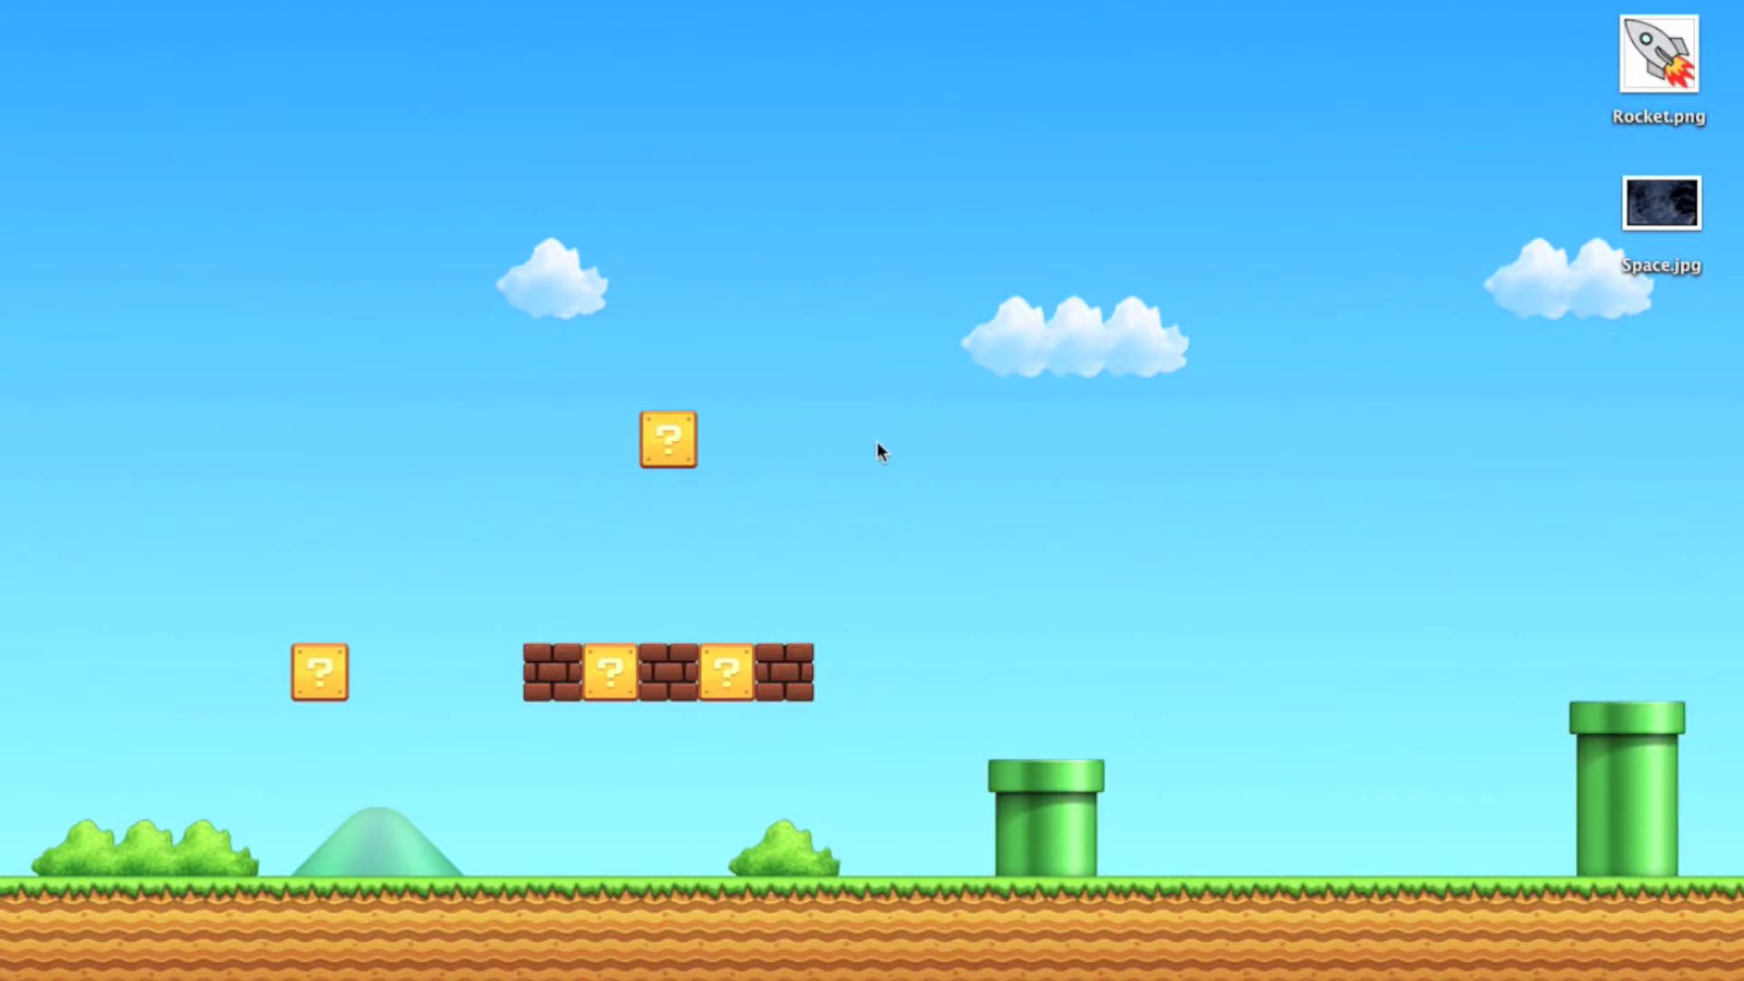
pyautogui.click(1669, 40)
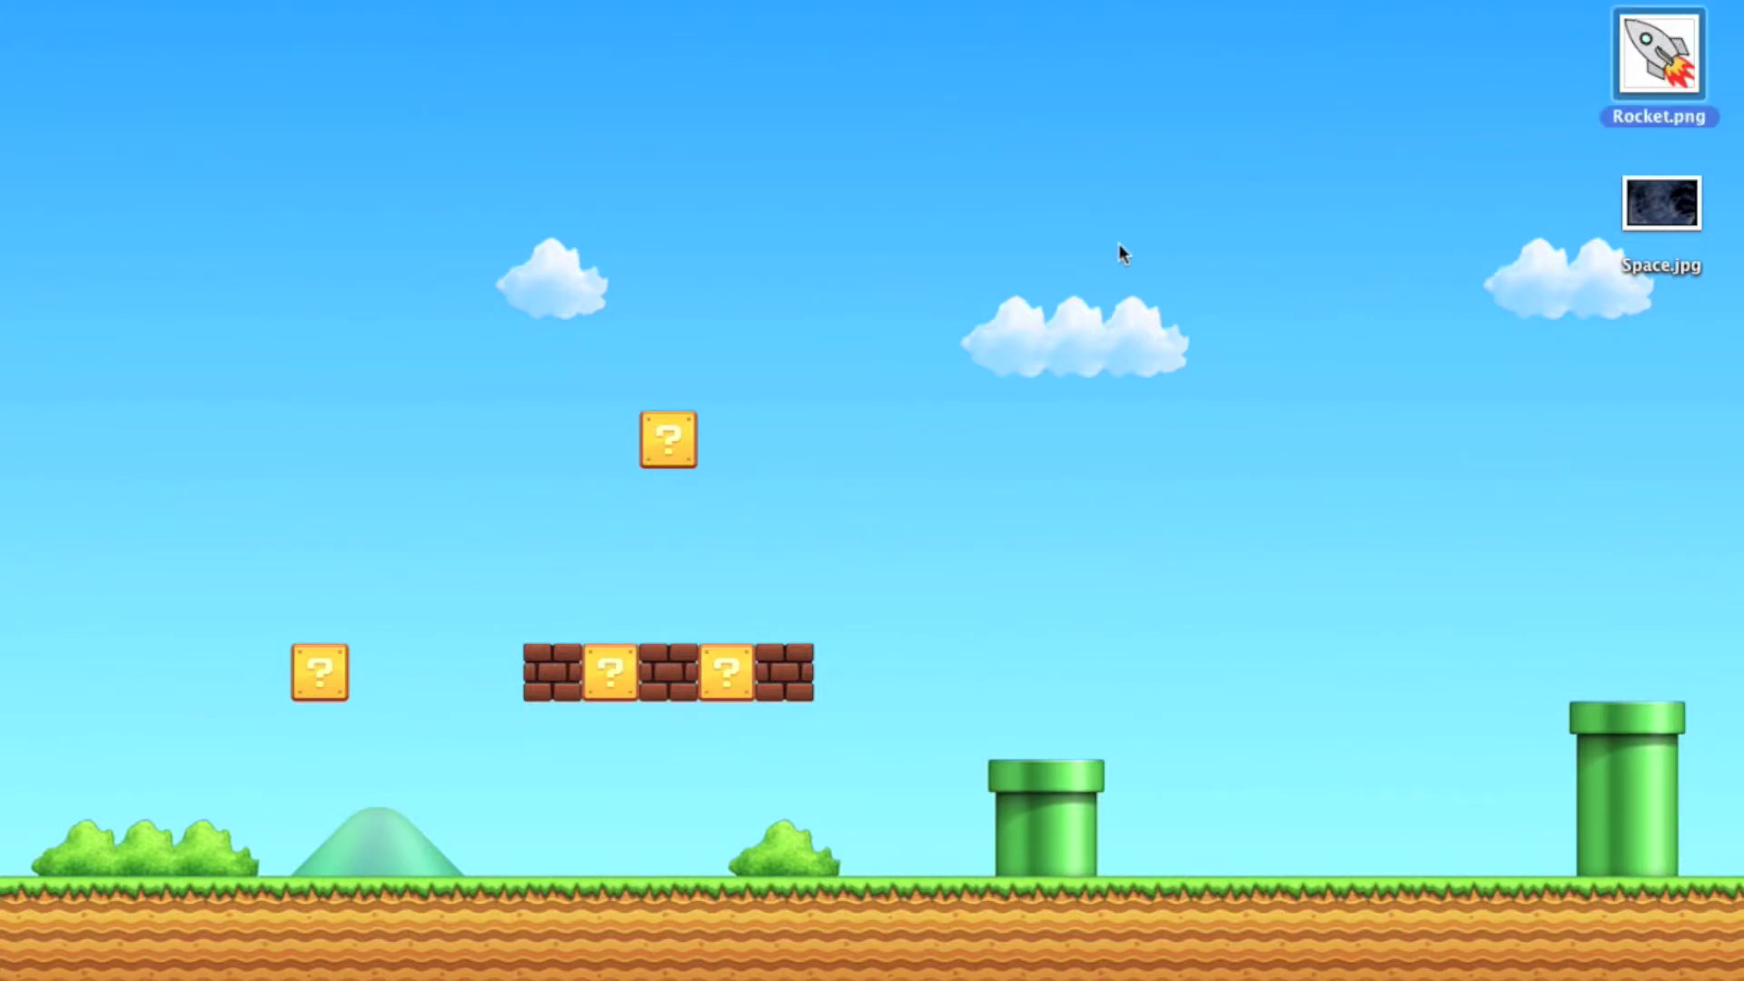
pyautogui.click(1638, 216)
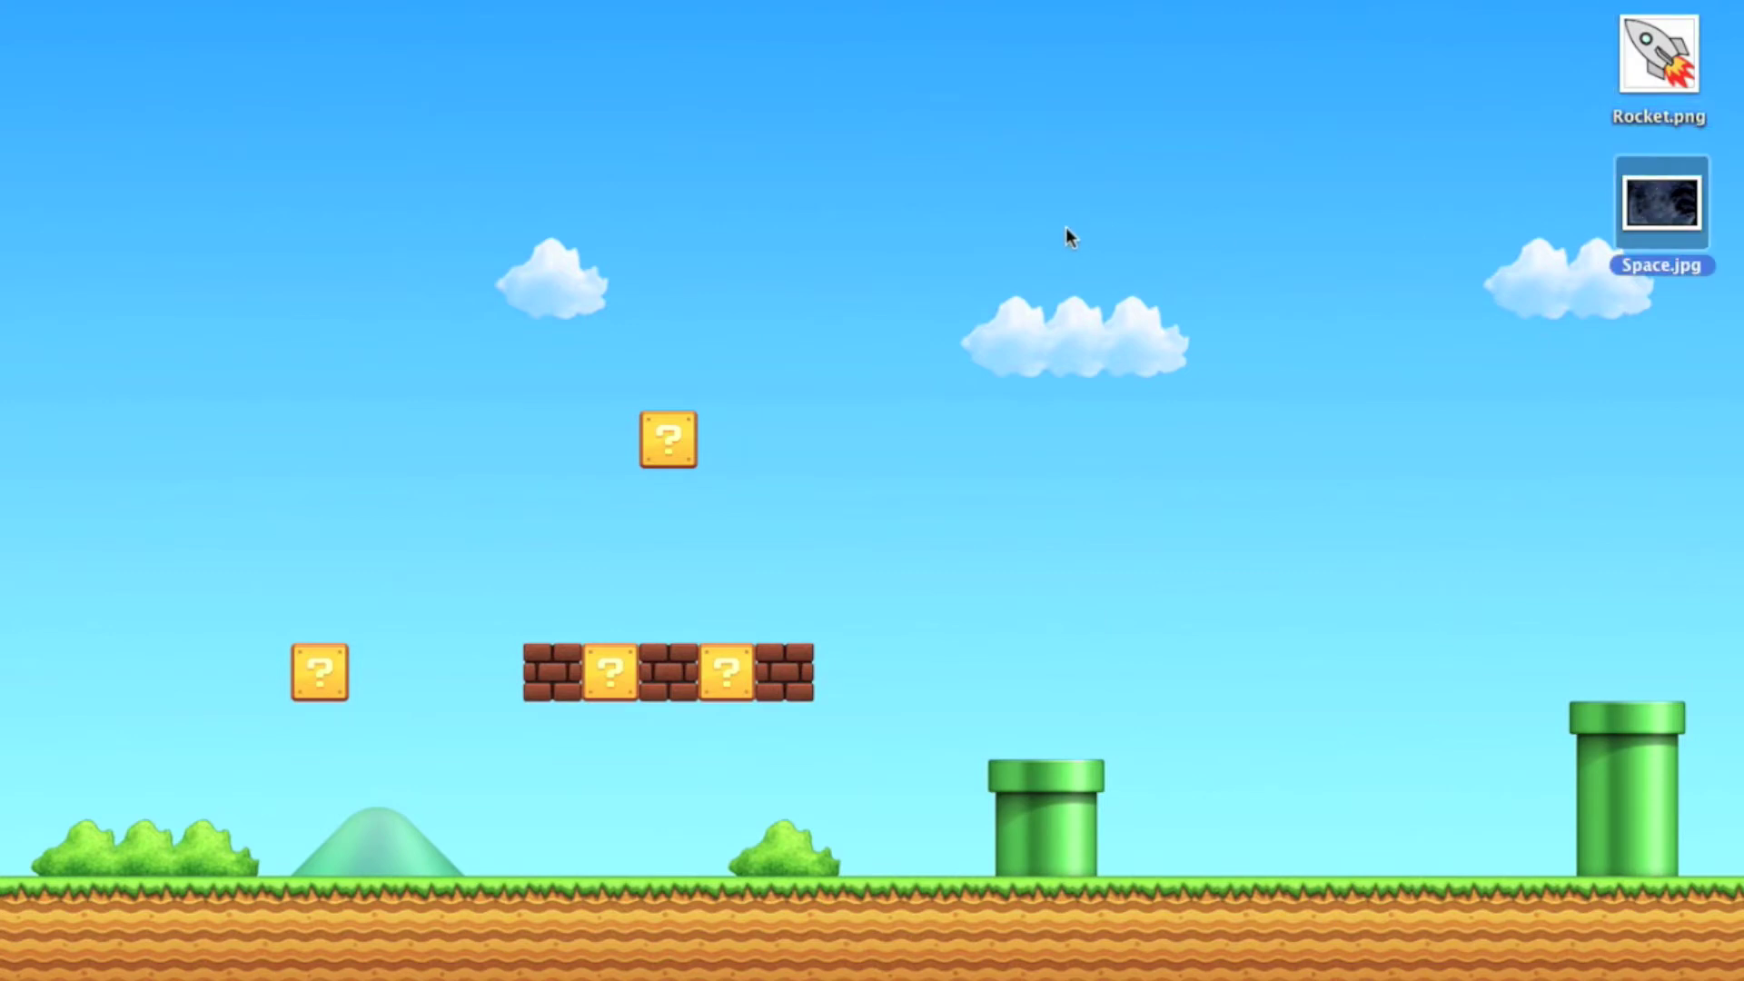
# Switch to Photoshop and create a new document named Blast using the Film & Video preset.
pyautogui.moveTo(767, 976)
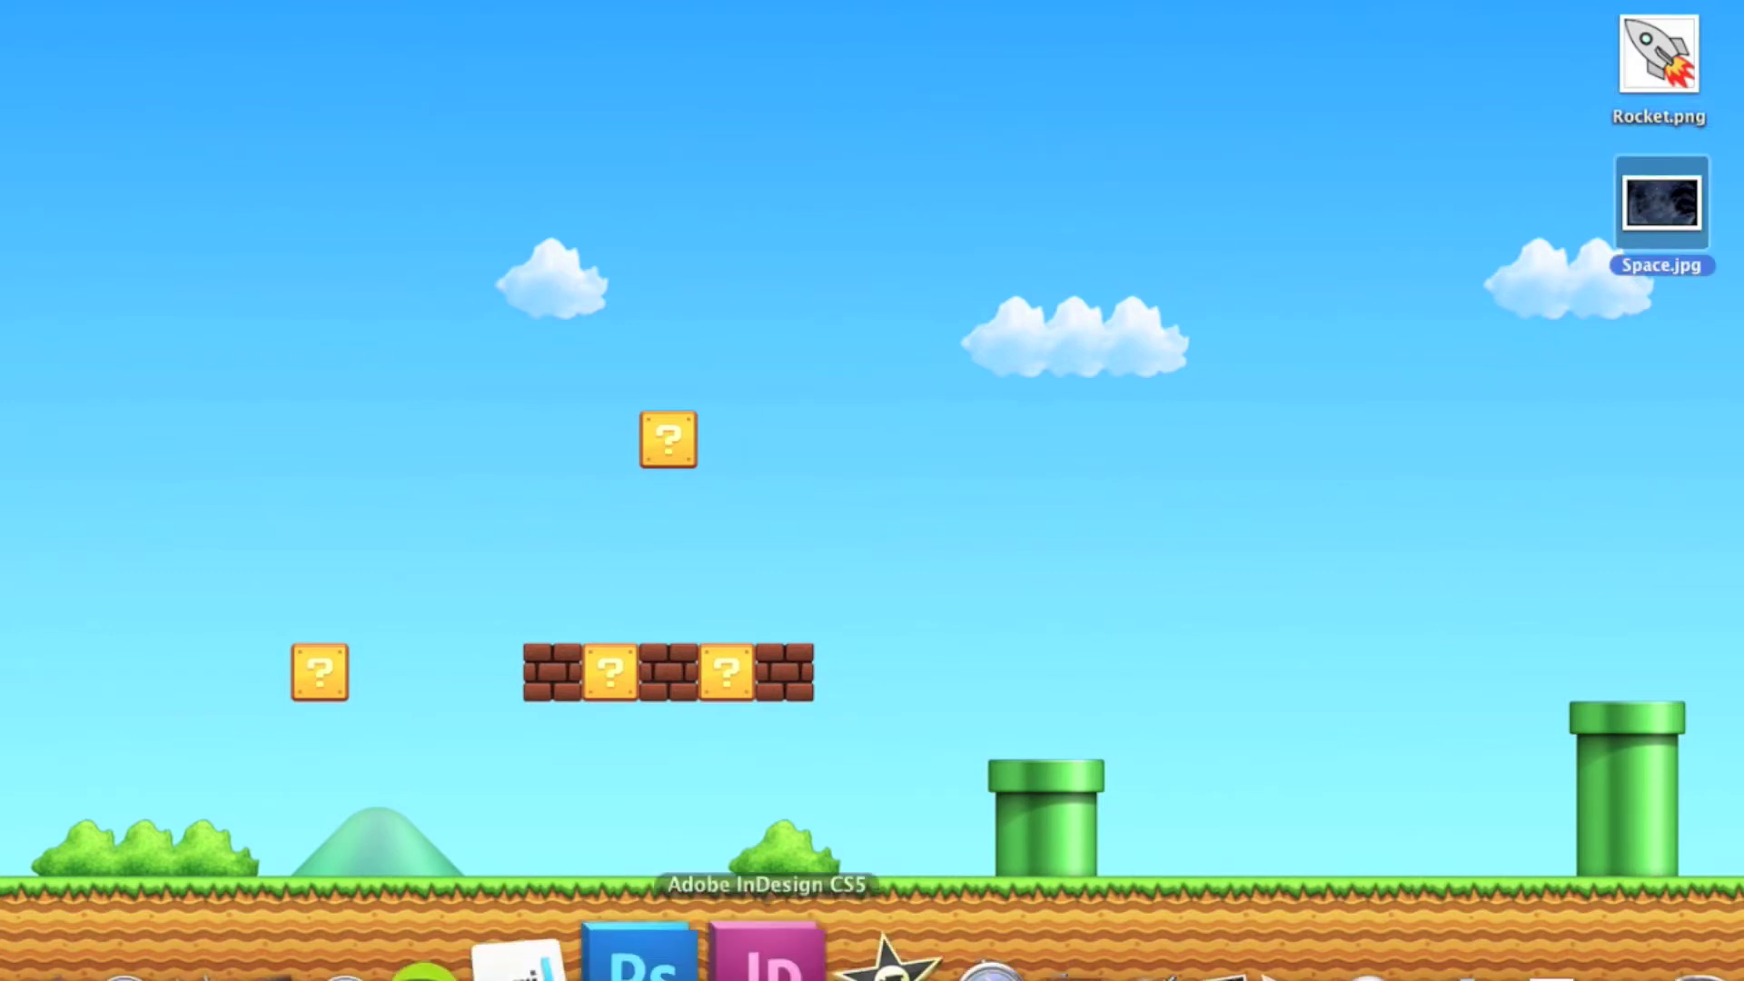
pyautogui.click(667, 971)
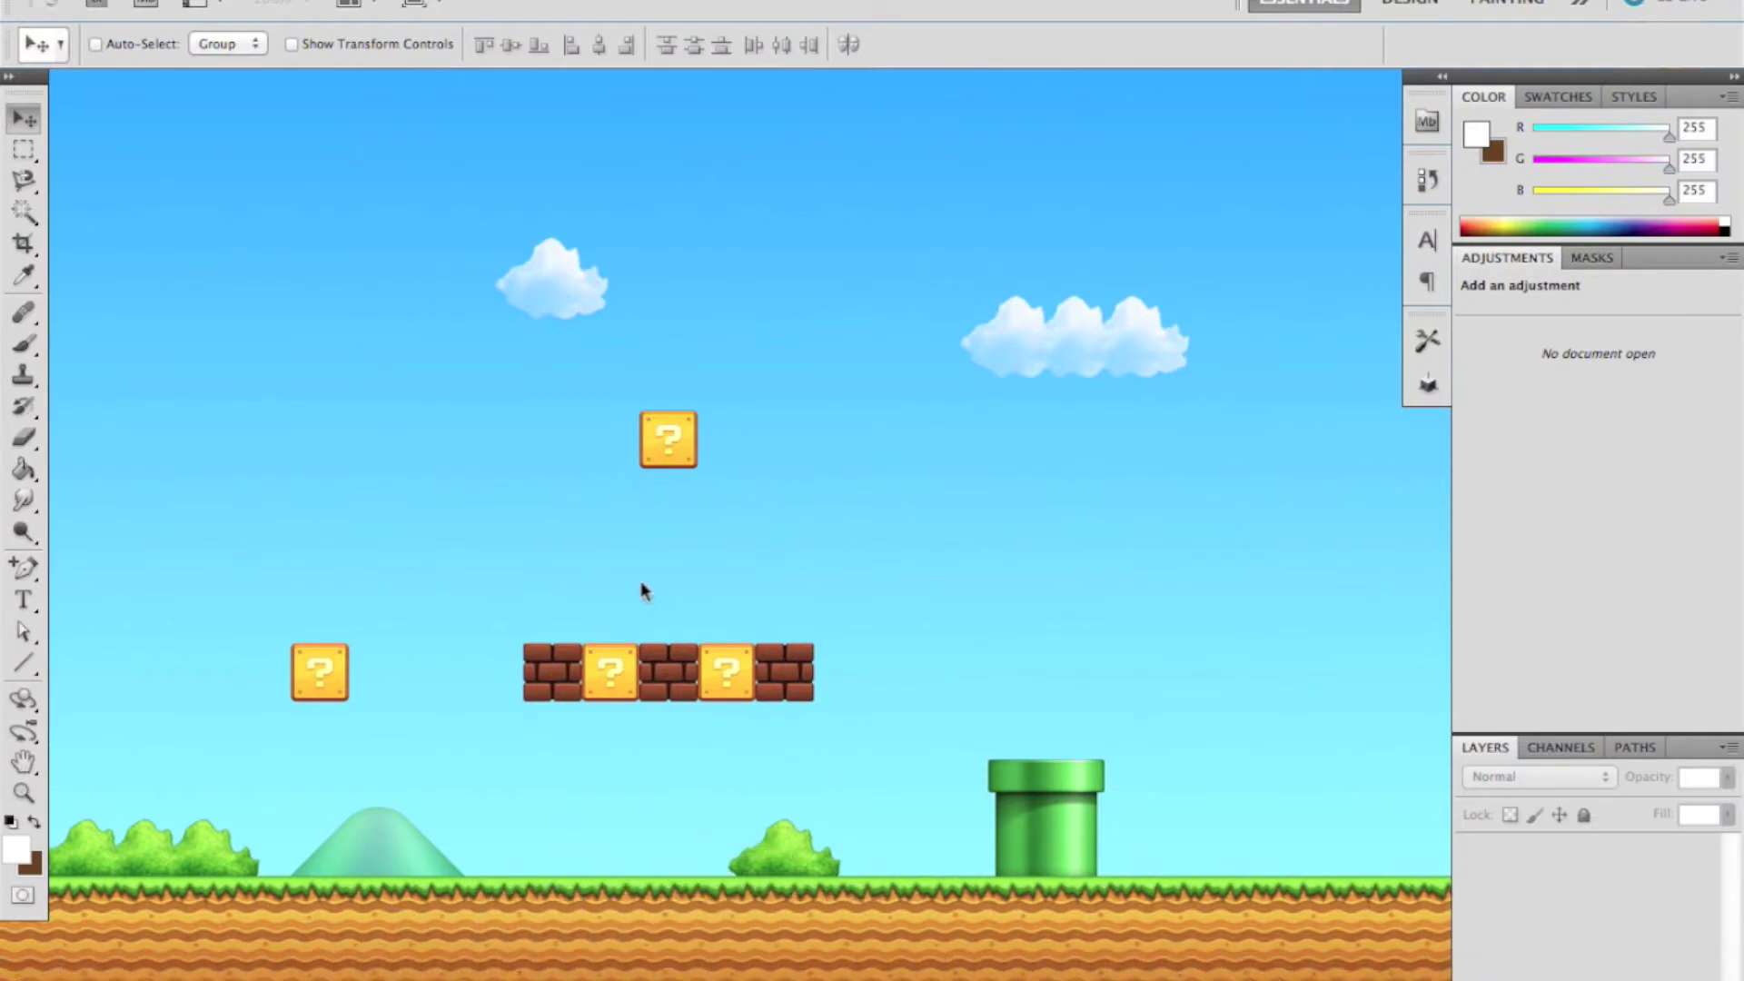
pyautogui.click(232, 3)
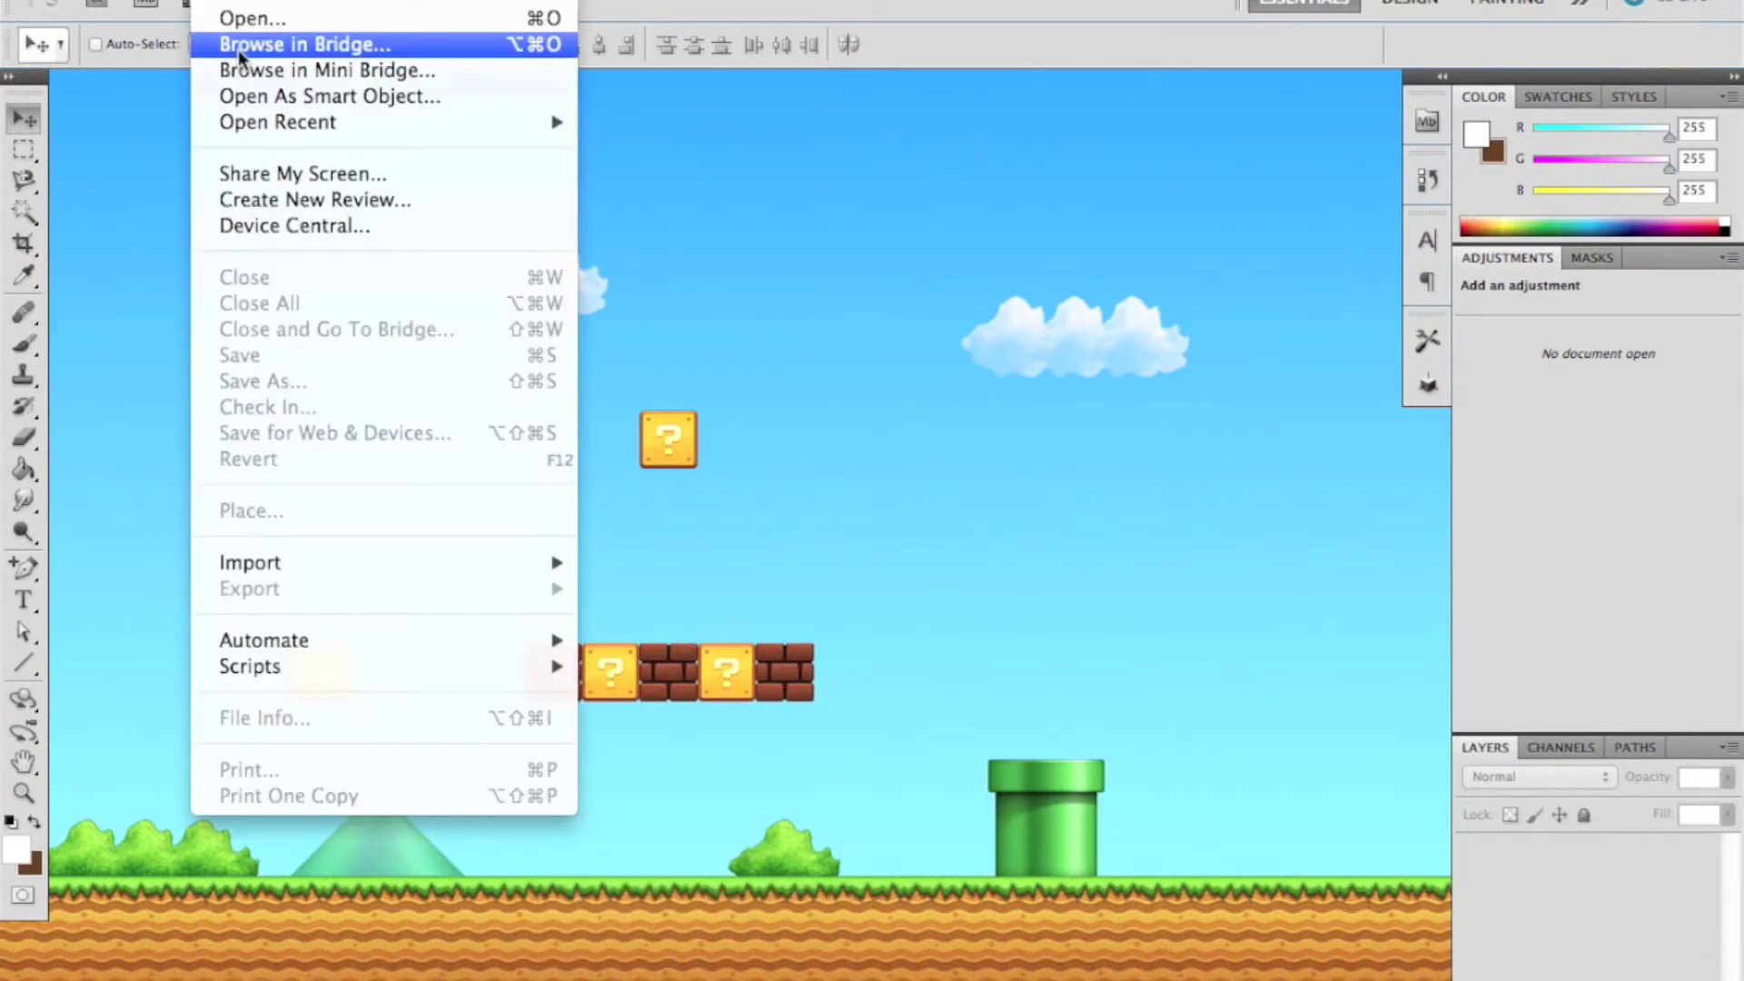
pyautogui.click(256, 4)
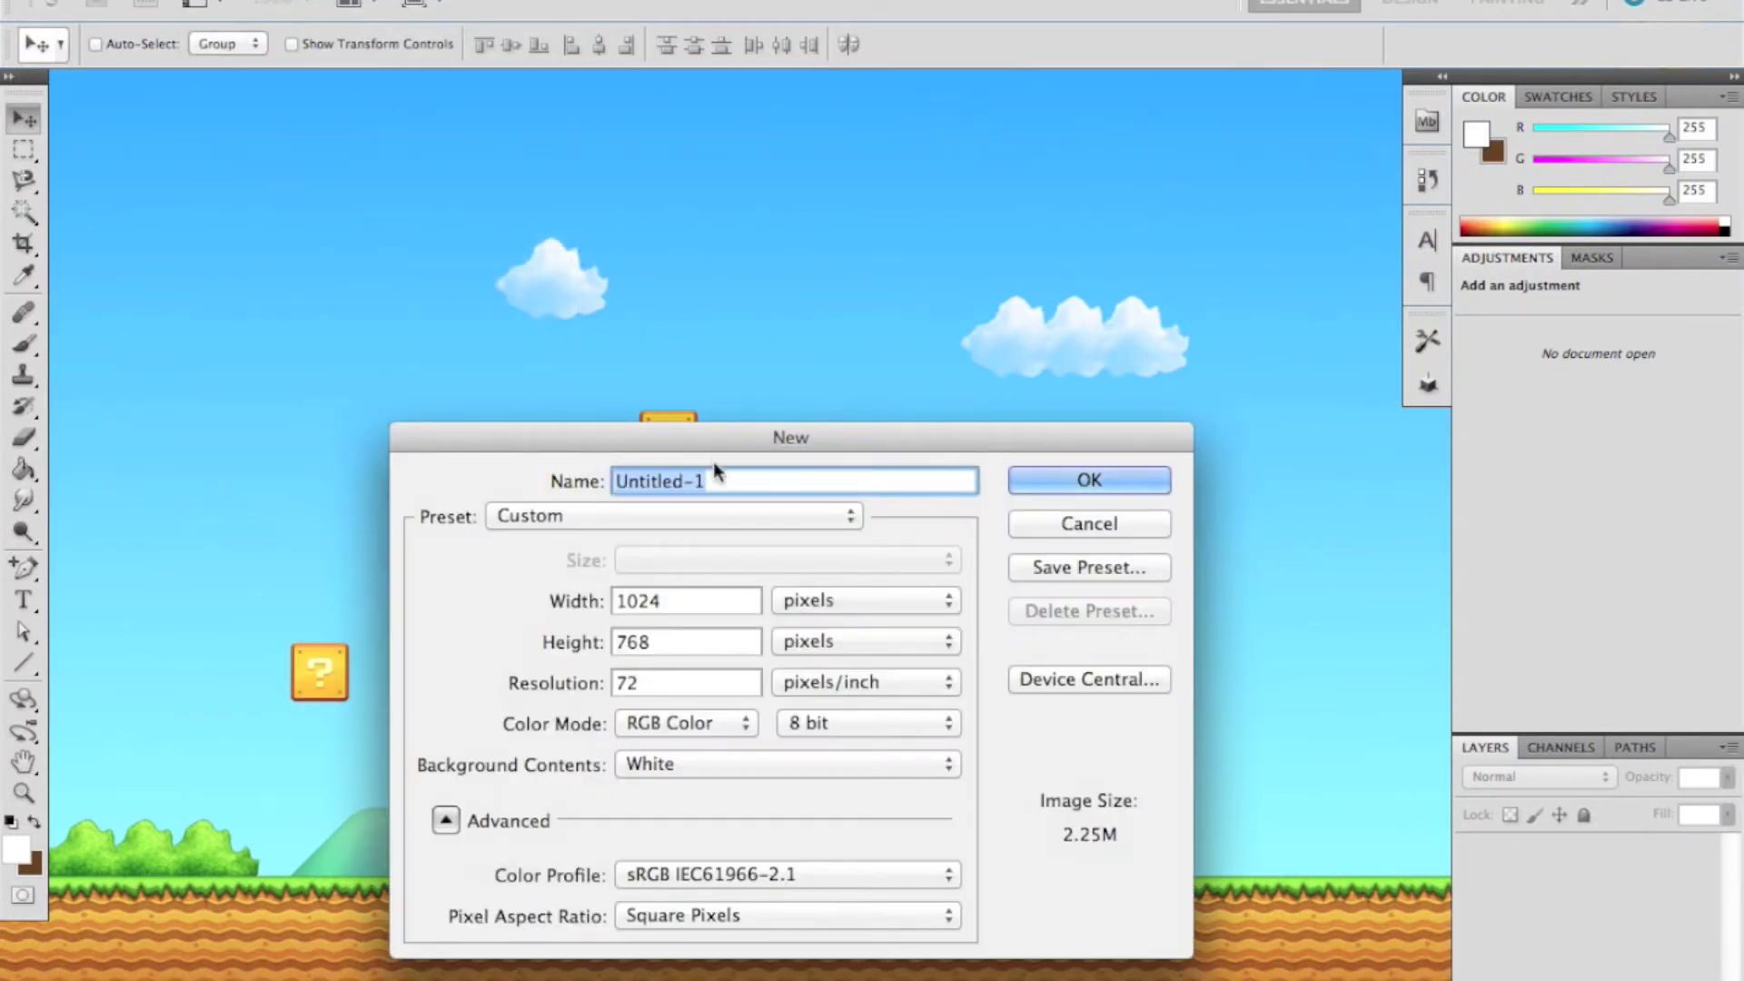
pyautogui.write('B')
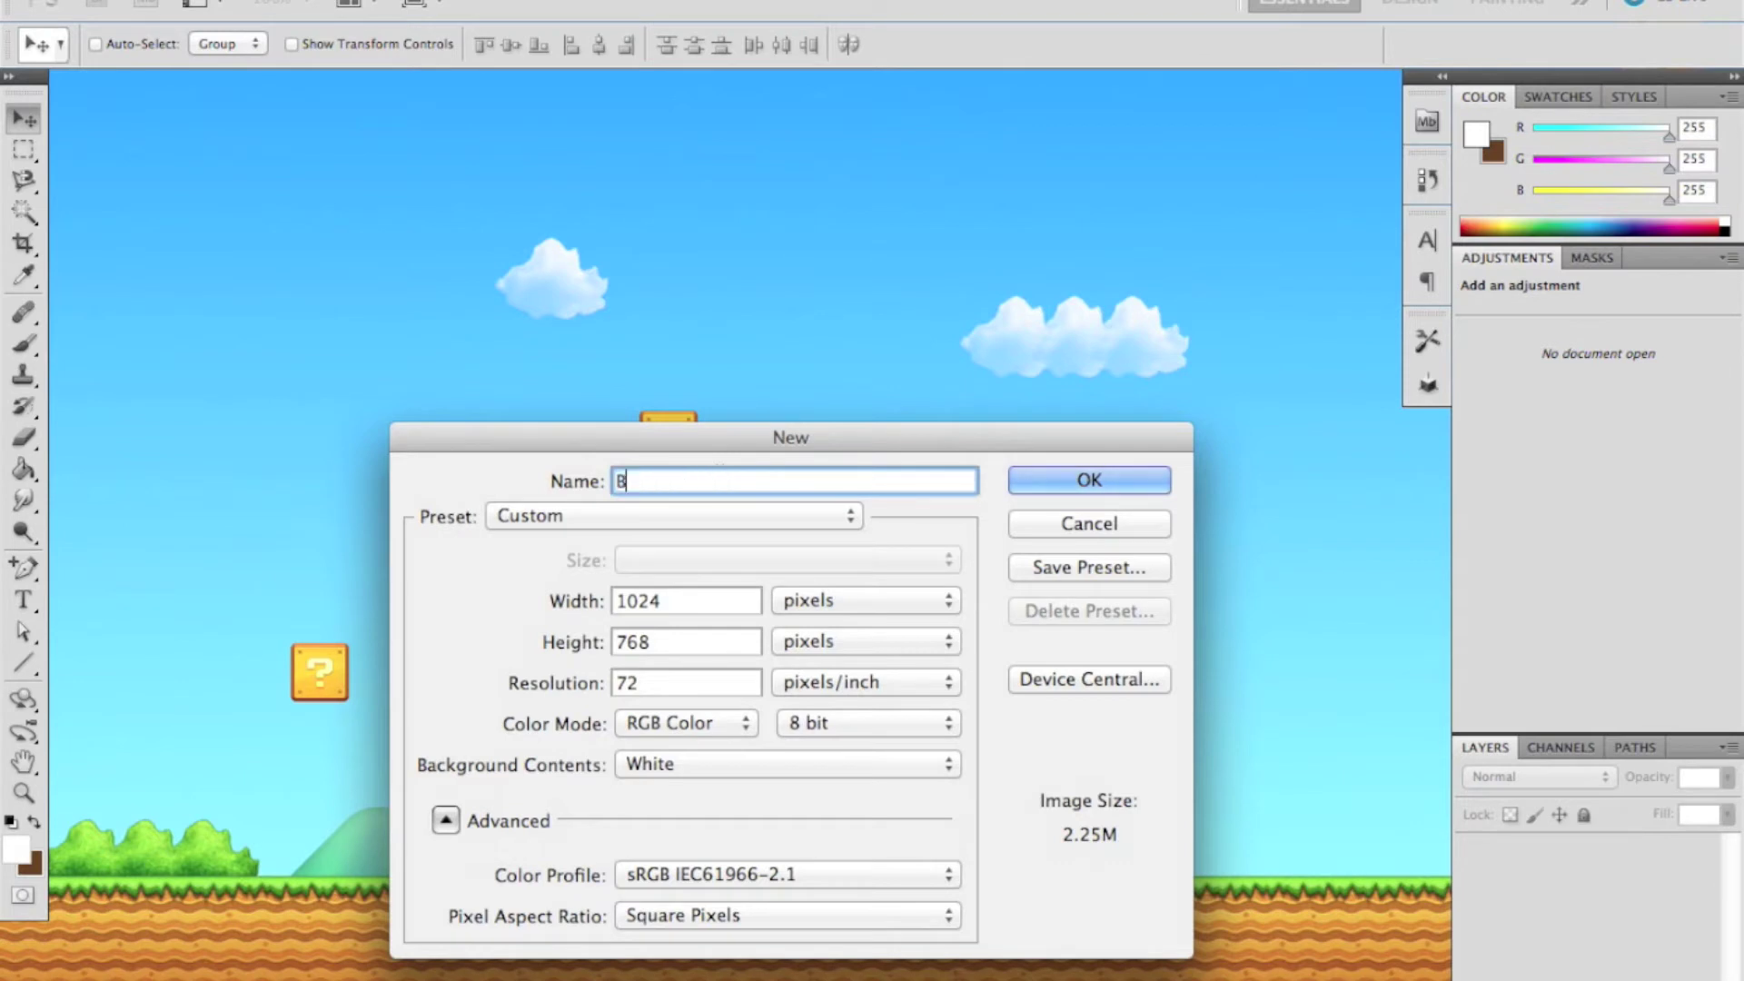
pyautogui.write('last')
pyautogui.click(698, 605)
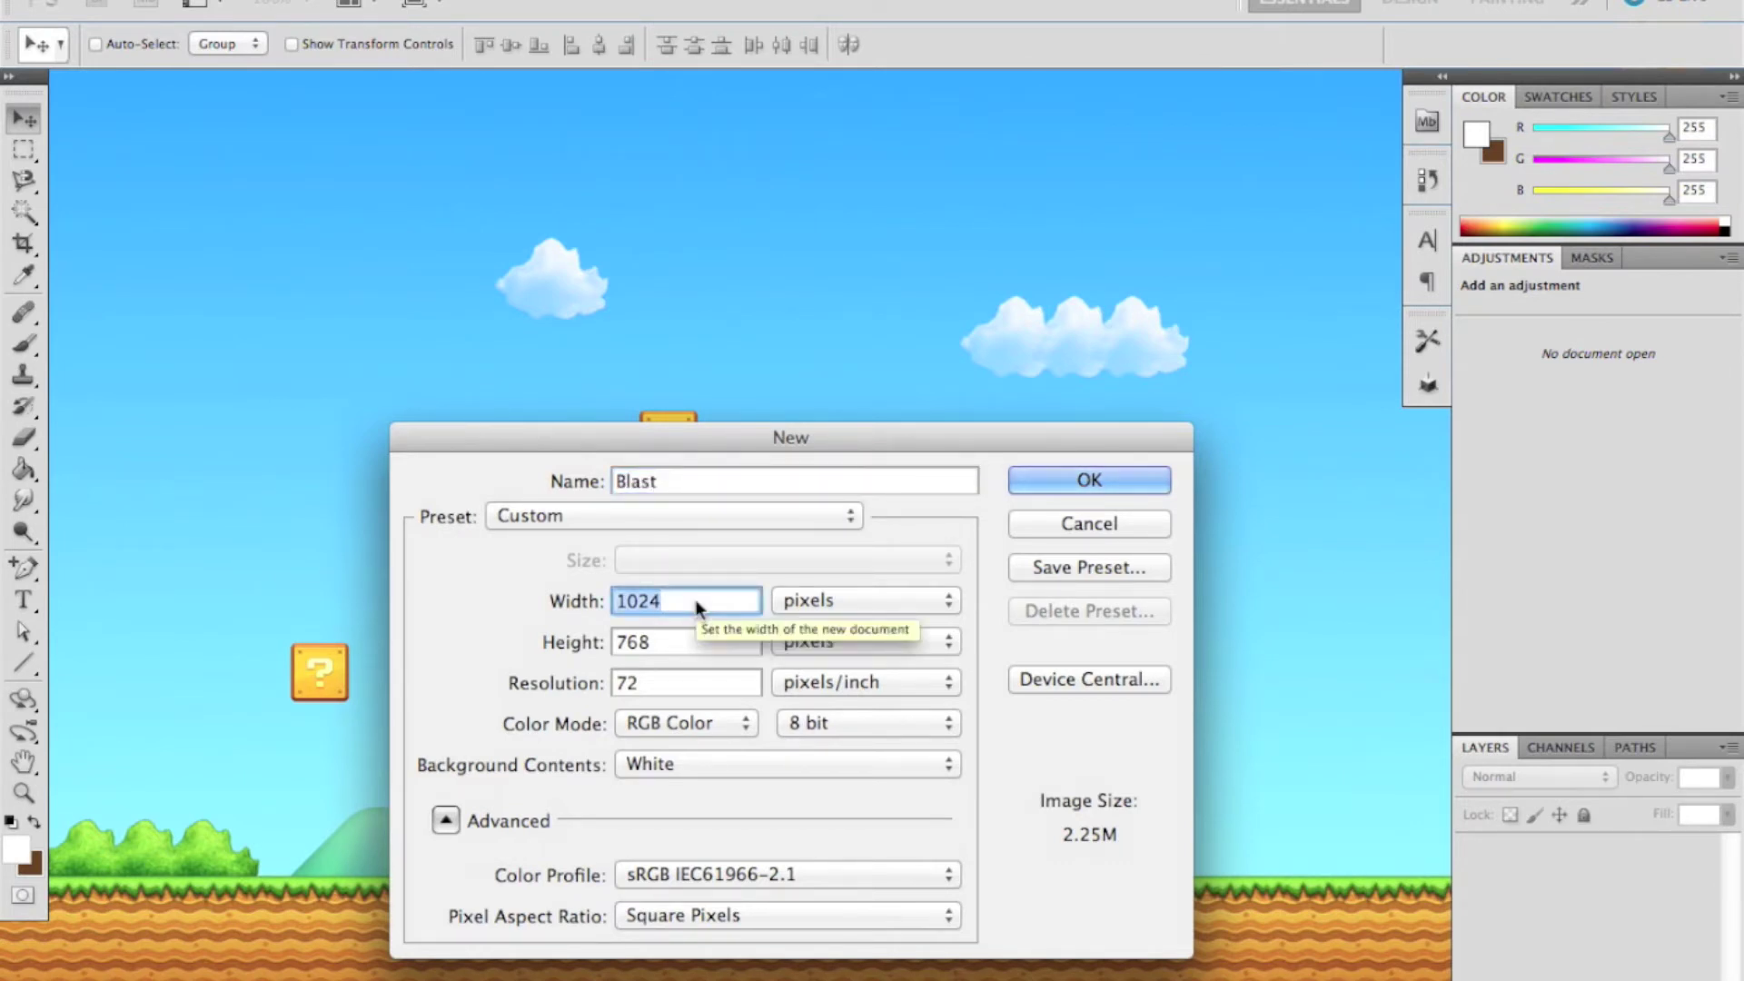
pyautogui.click(681, 518)
pyautogui.click(668, 474)
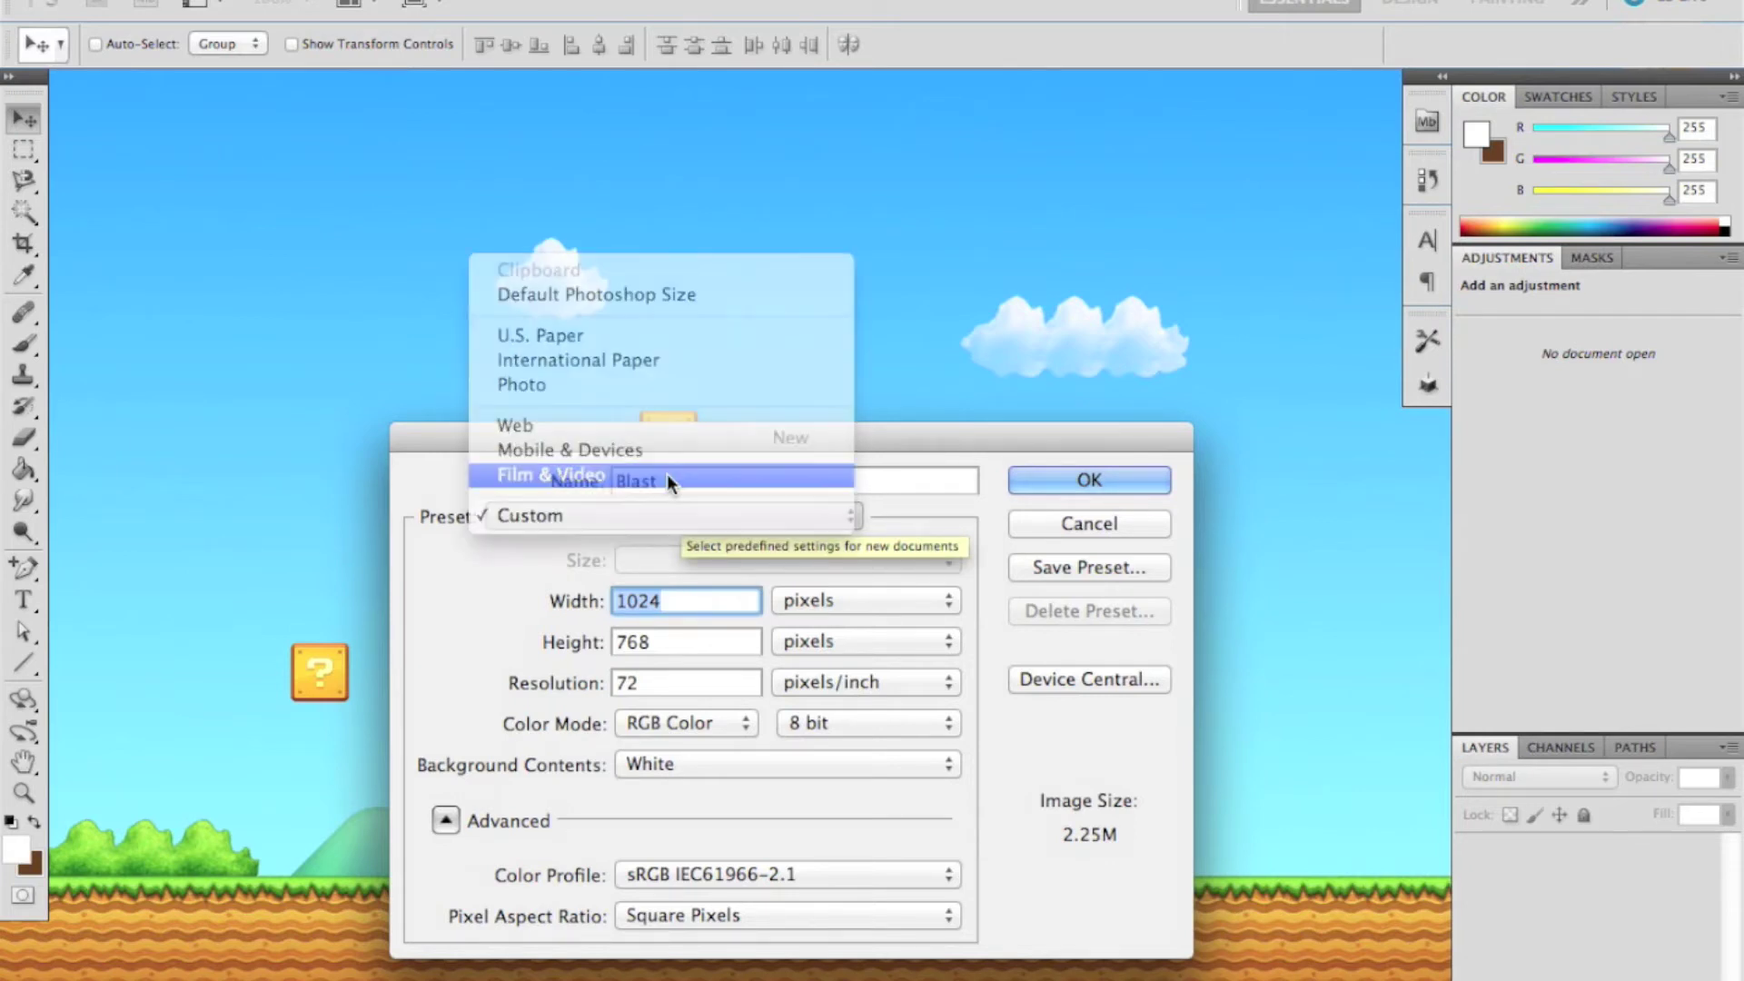
pyautogui.click(1072, 486)
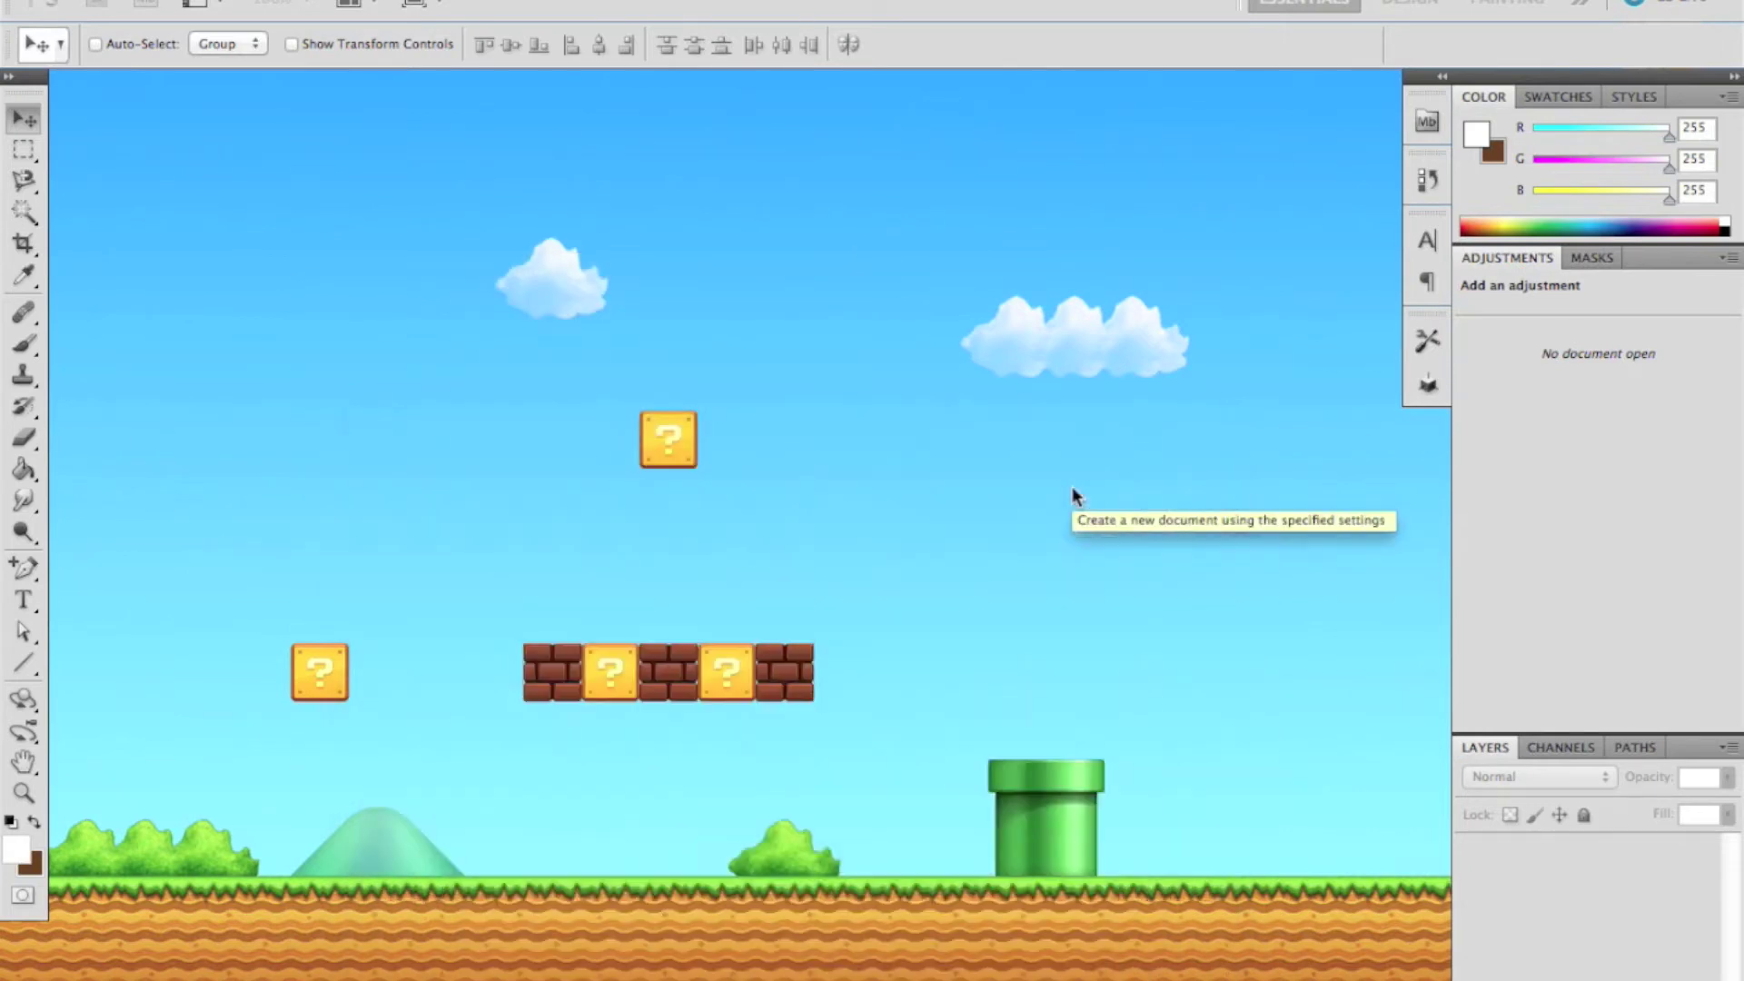
# Place Space.jpg into the document and scale it proportionally to about 189%, positioned to cover the whole canvas.
pyautogui.click(280, 509)
pyautogui.doubleClick(746, 205)
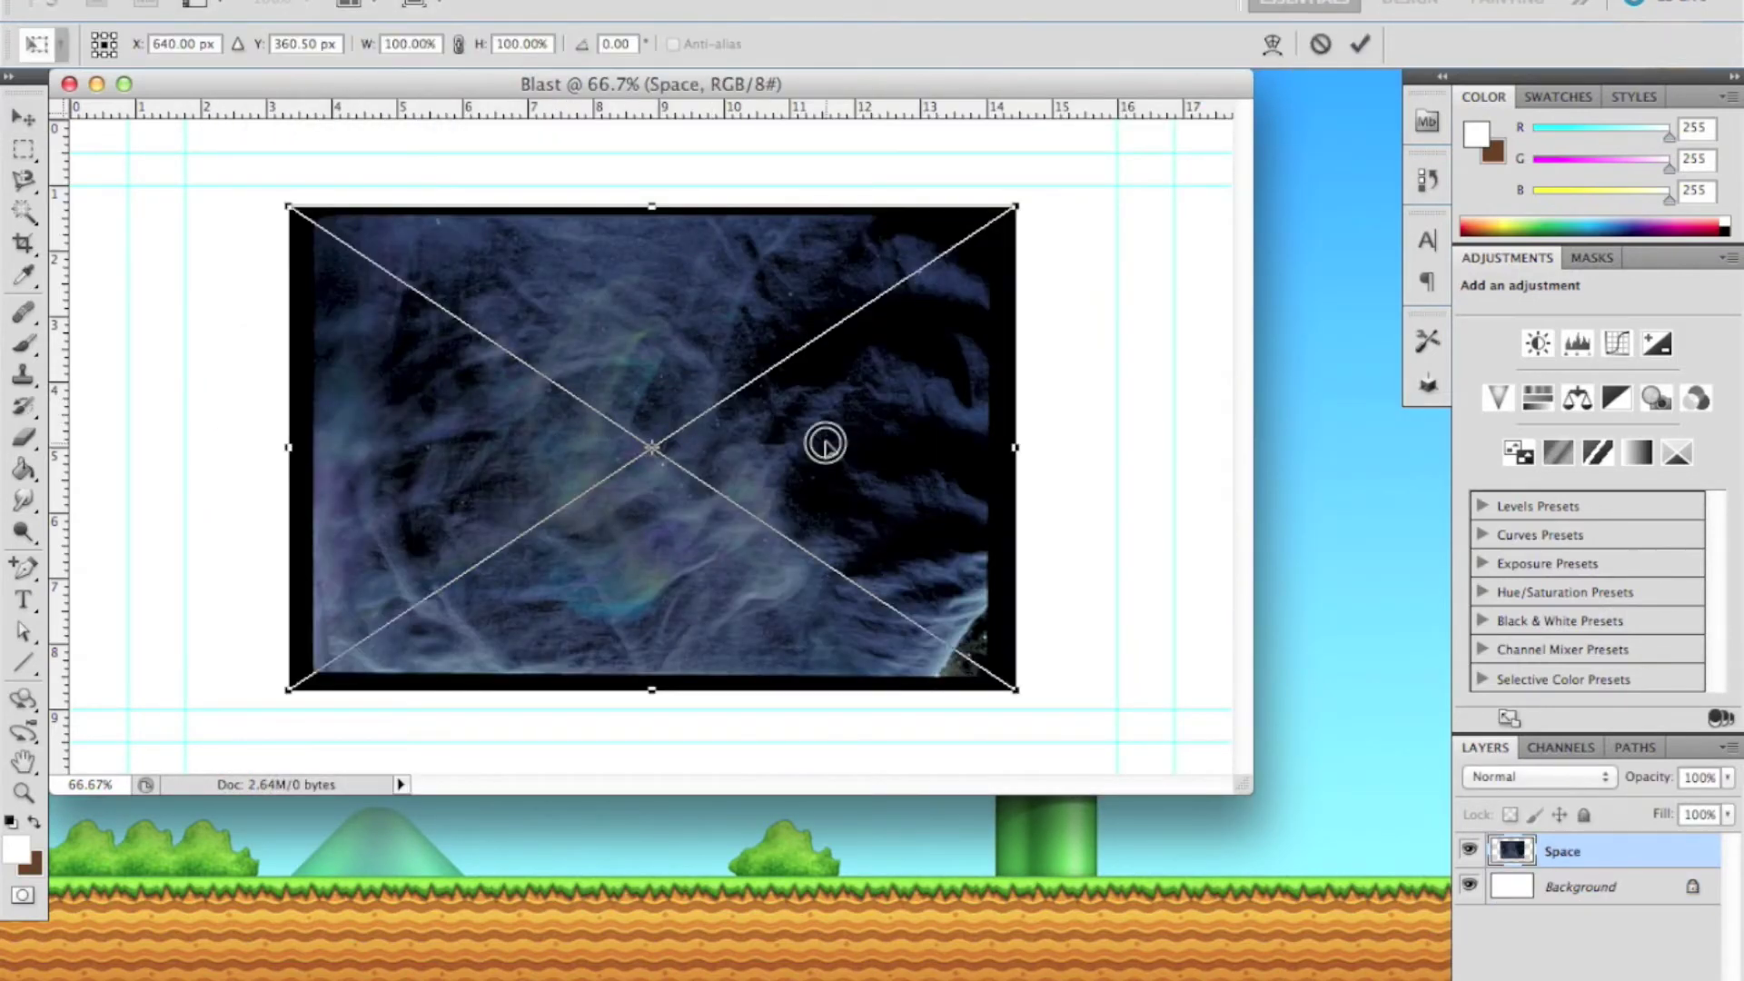
pyautogui.moveTo(825, 444); pyautogui.dragTo(532, 318)
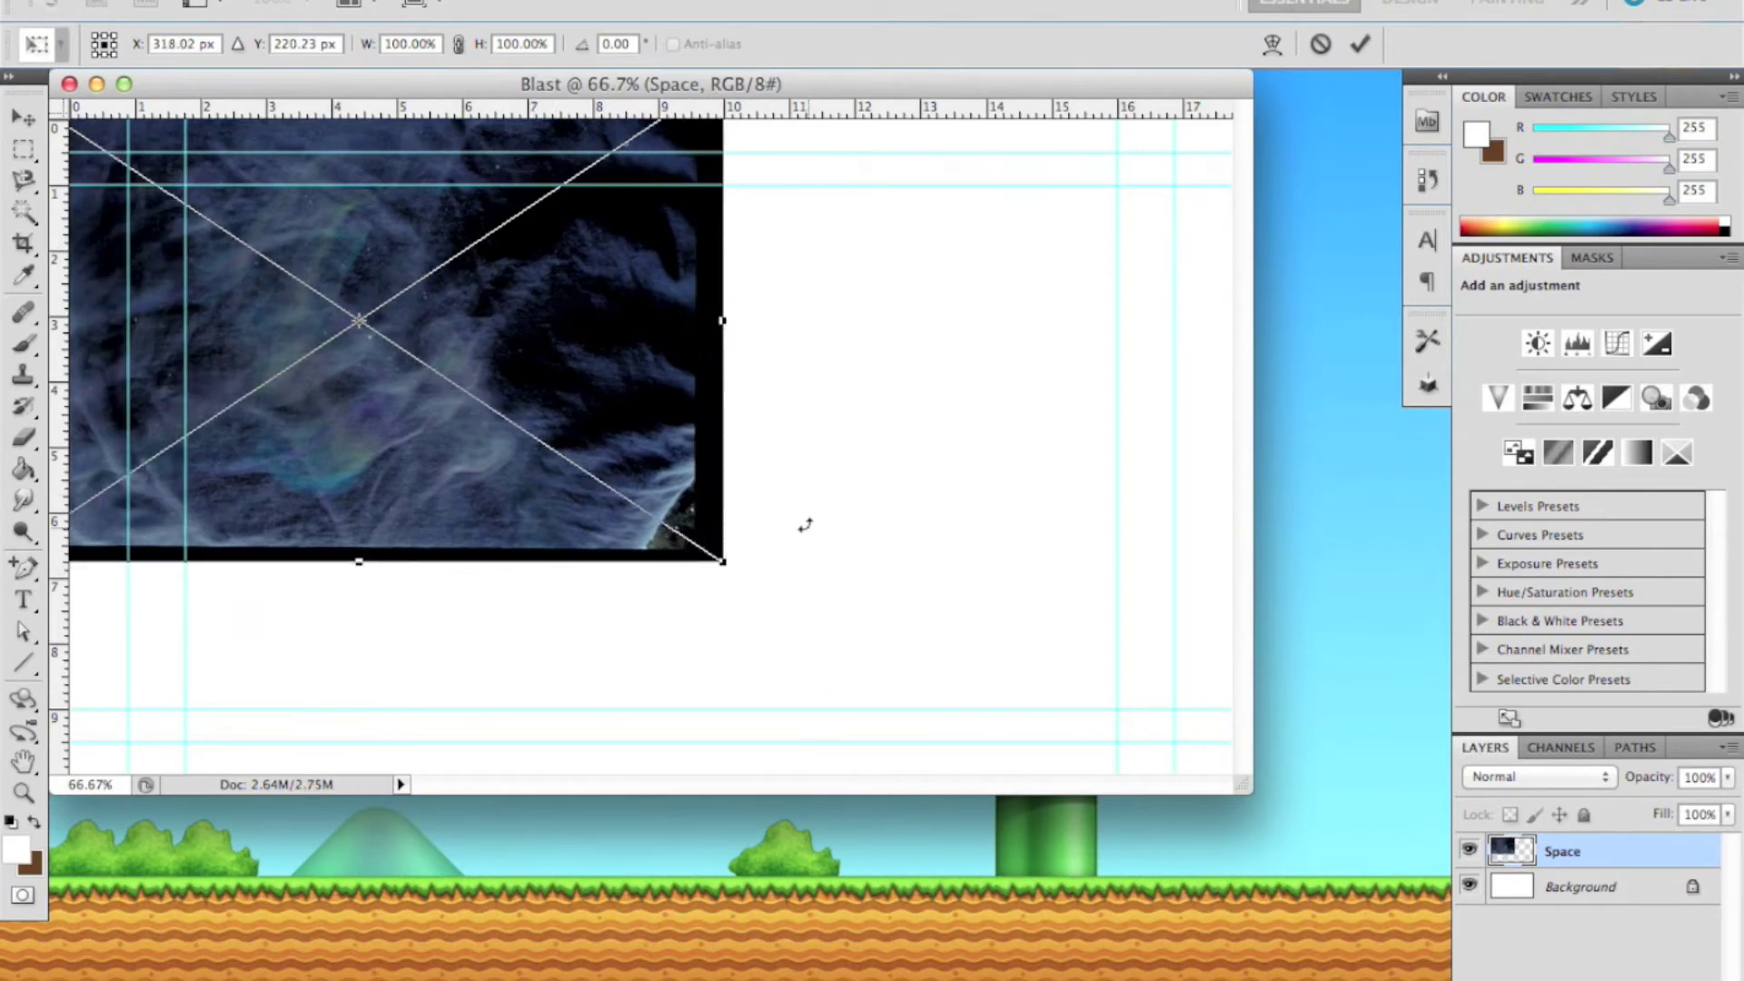
pyautogui.moveTo(722, 560); pyautogui.dragTo(1499, 817)
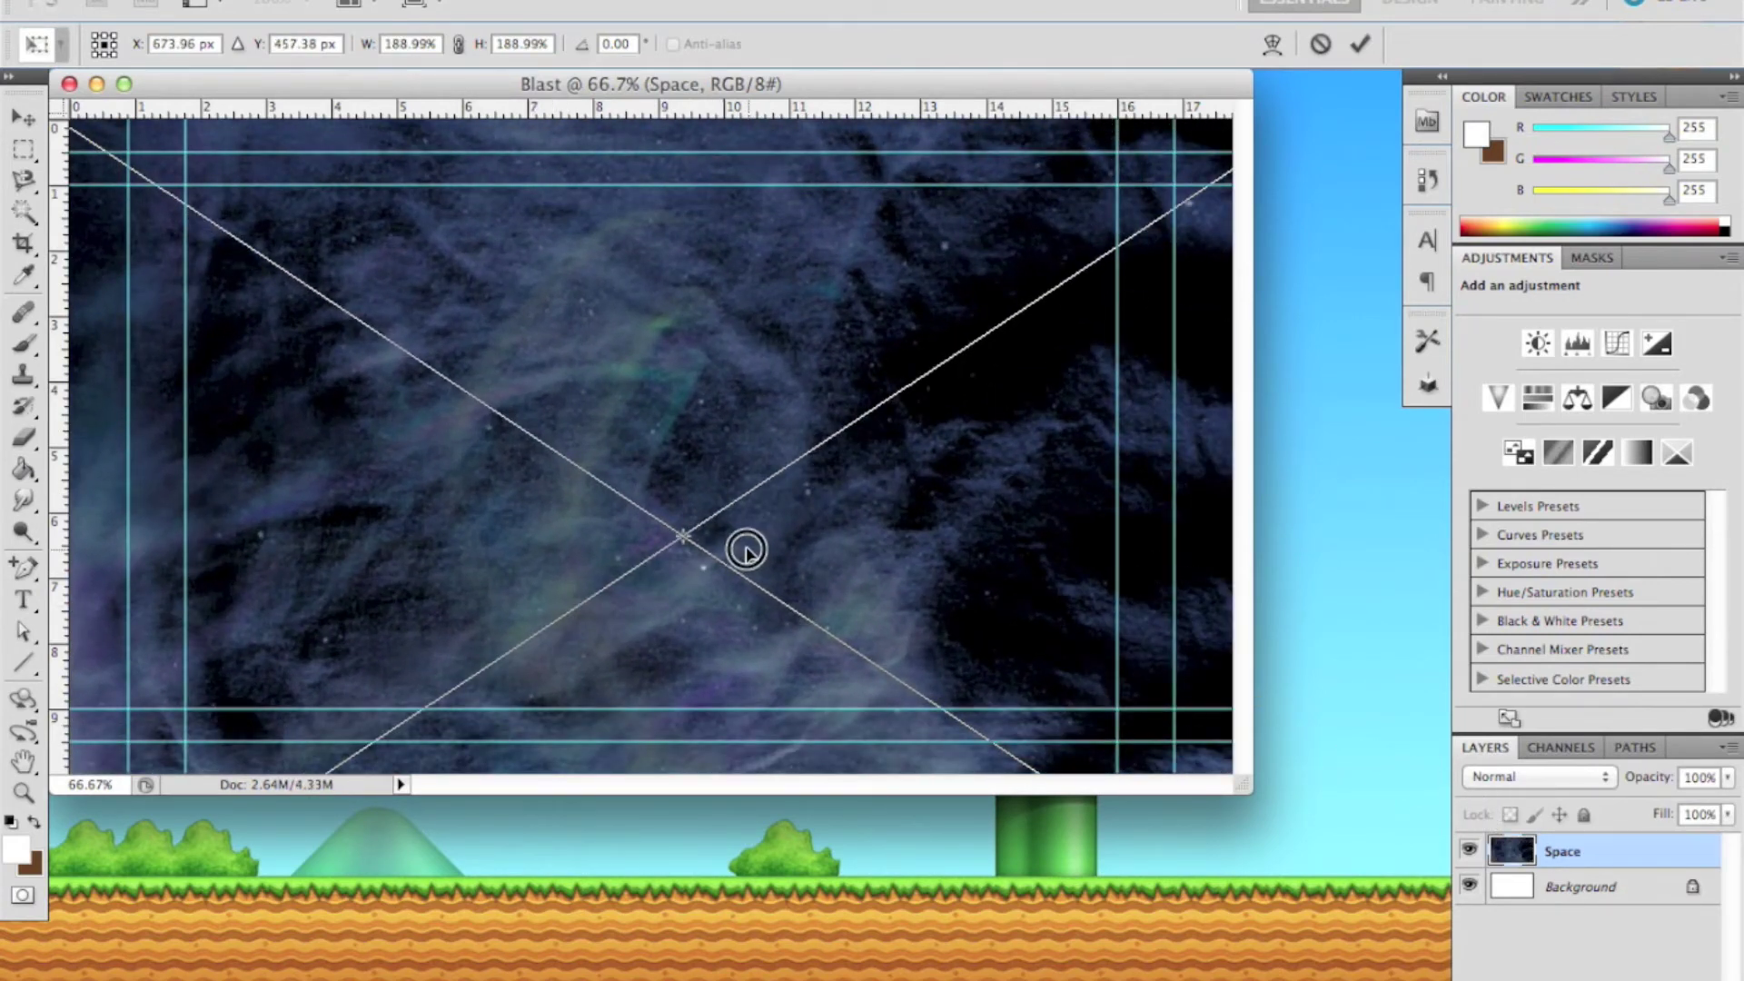
pyautogui.moveTo(747, 551); pyautogui.dragTo(744, 501)
pyautogui.press('Return')
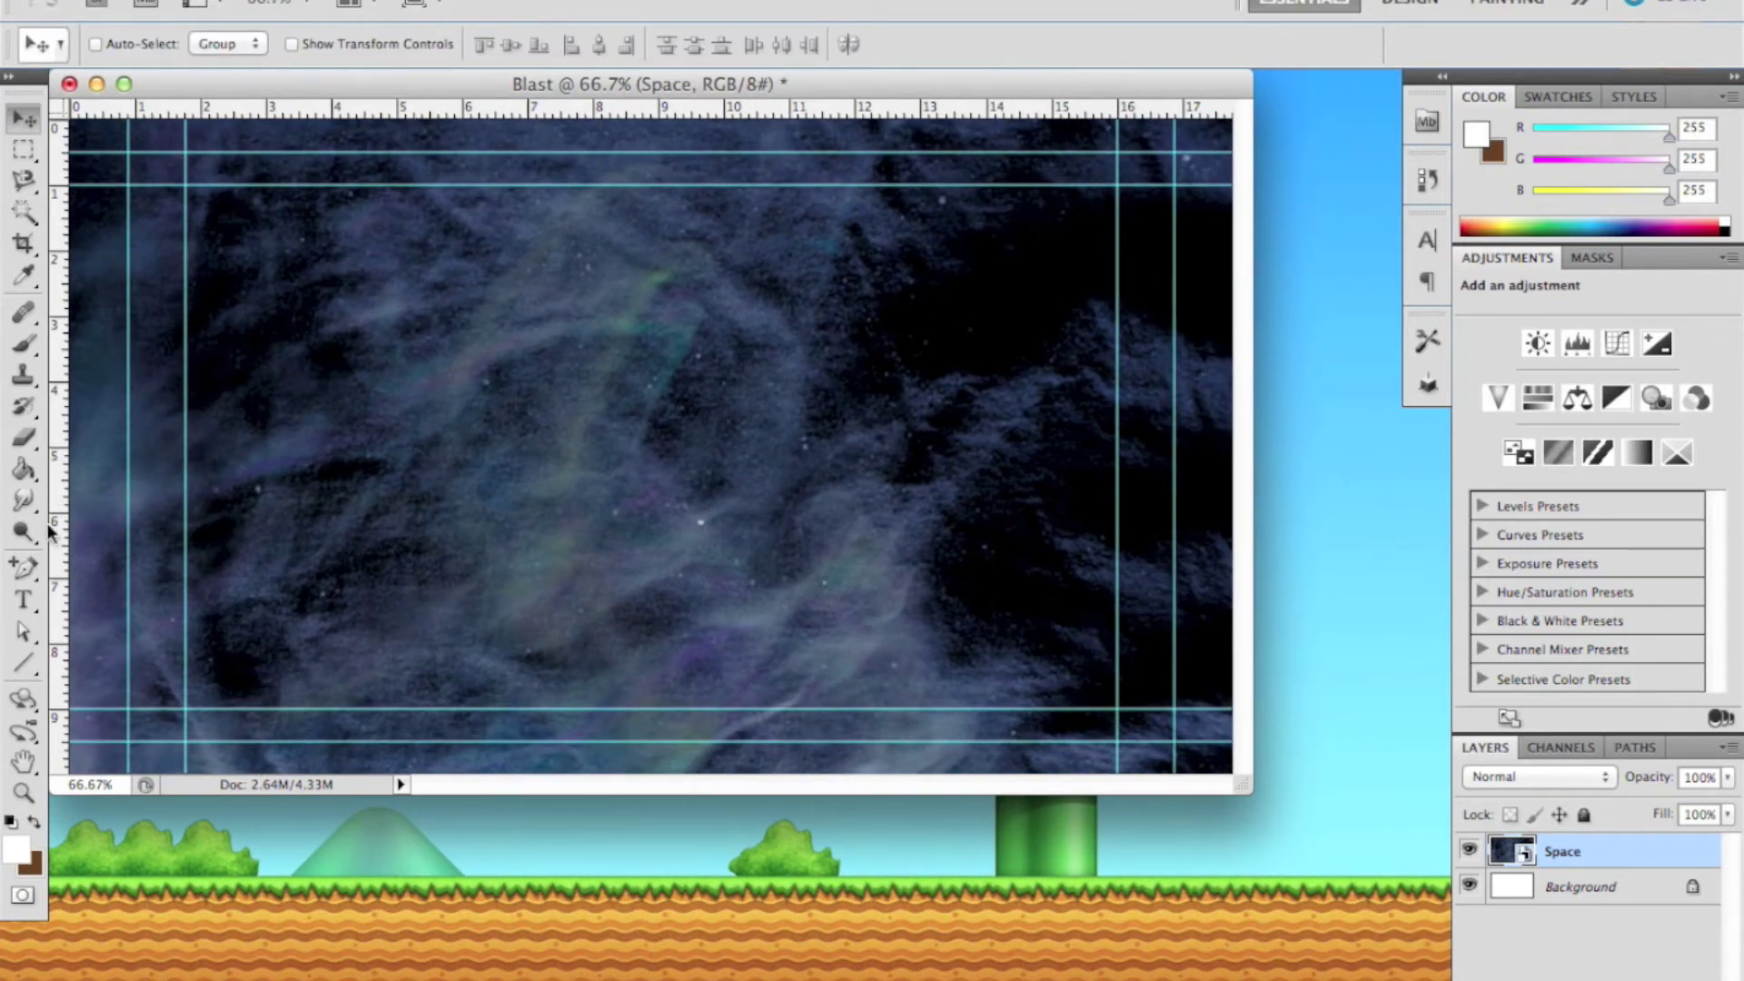
# Add the word "Blast" in white Airstream in a wide text box across the canvas centre and set its size to 450 pt.
pyautogui.click(23, 599)
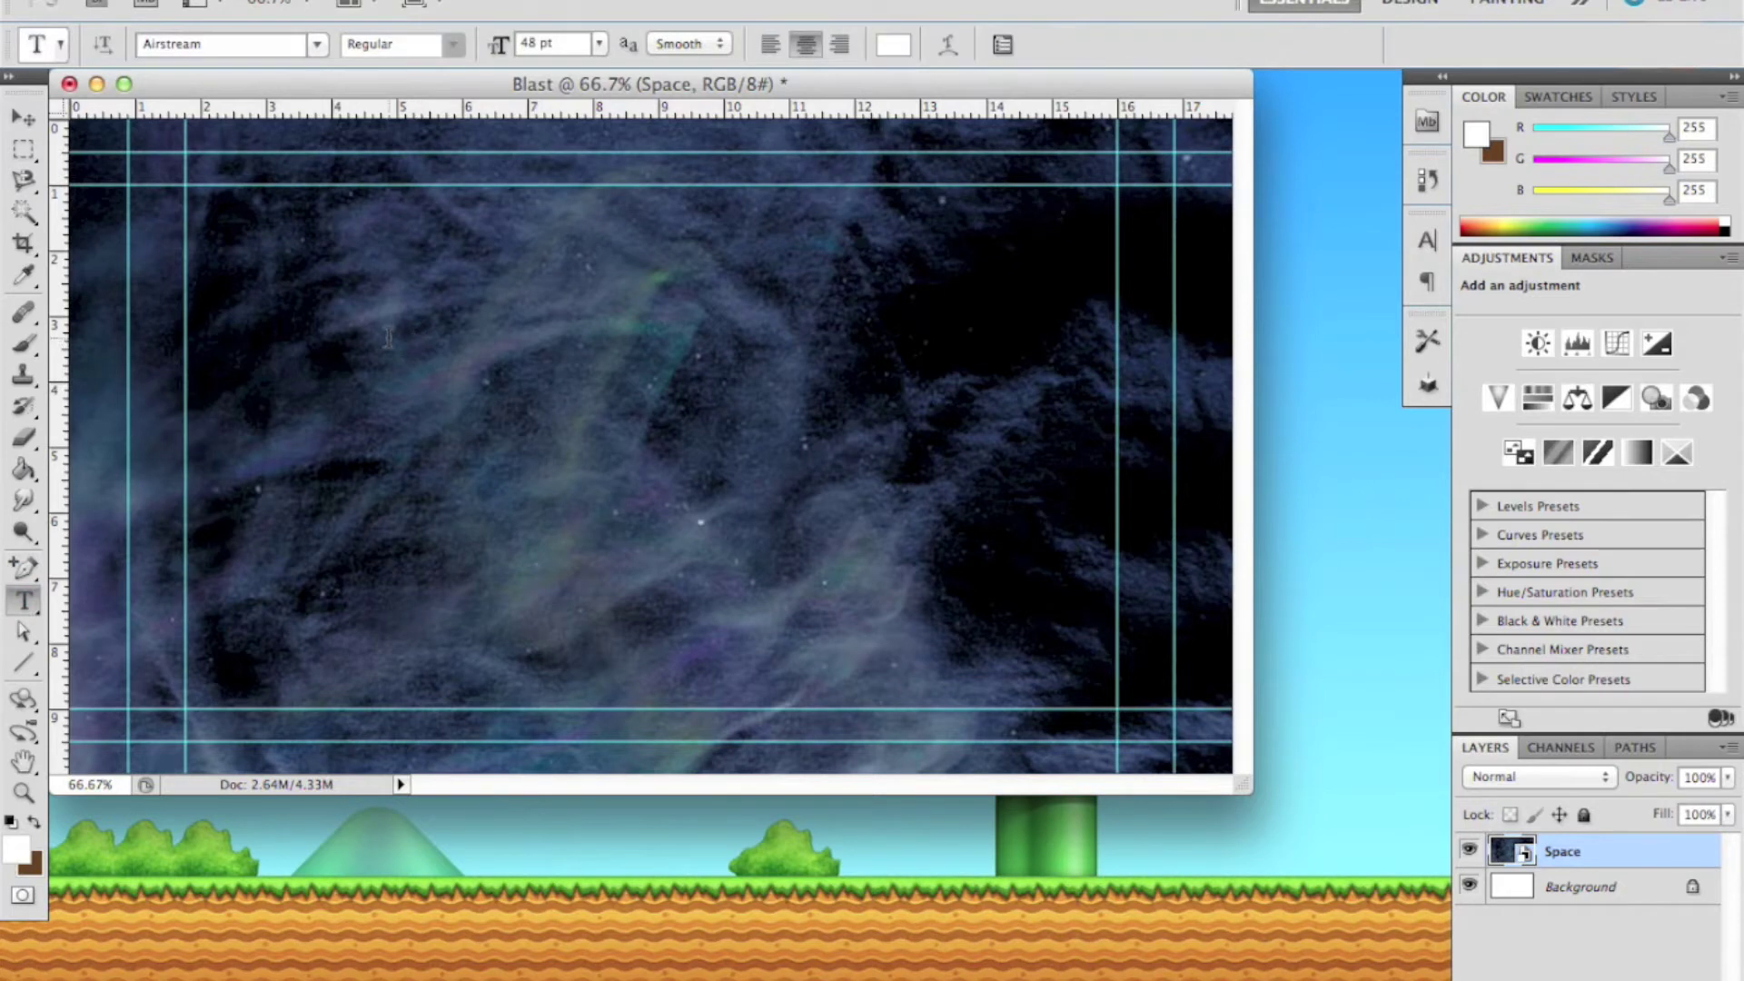
pyautogui.moveTo(368, 324); pyautogui.dragTo(1116, 574)
pyautogui.write('Blast')
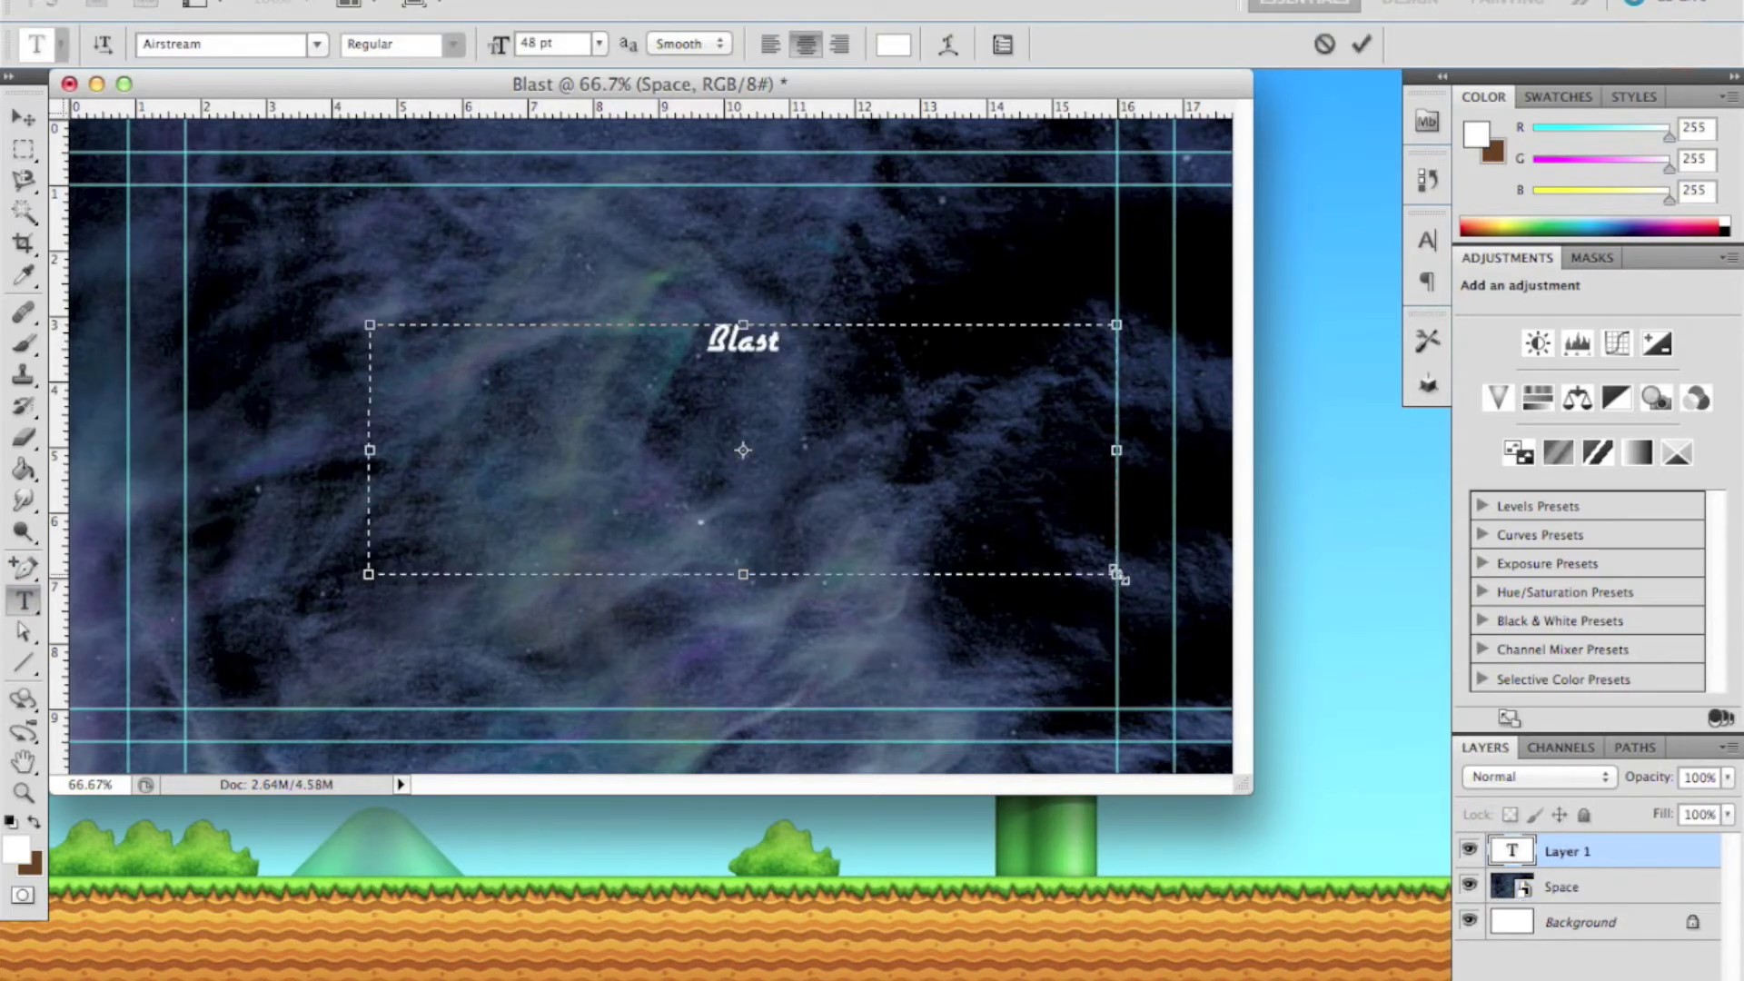
pyautogui.press('super+a')
pyautogui.click(575, 40)
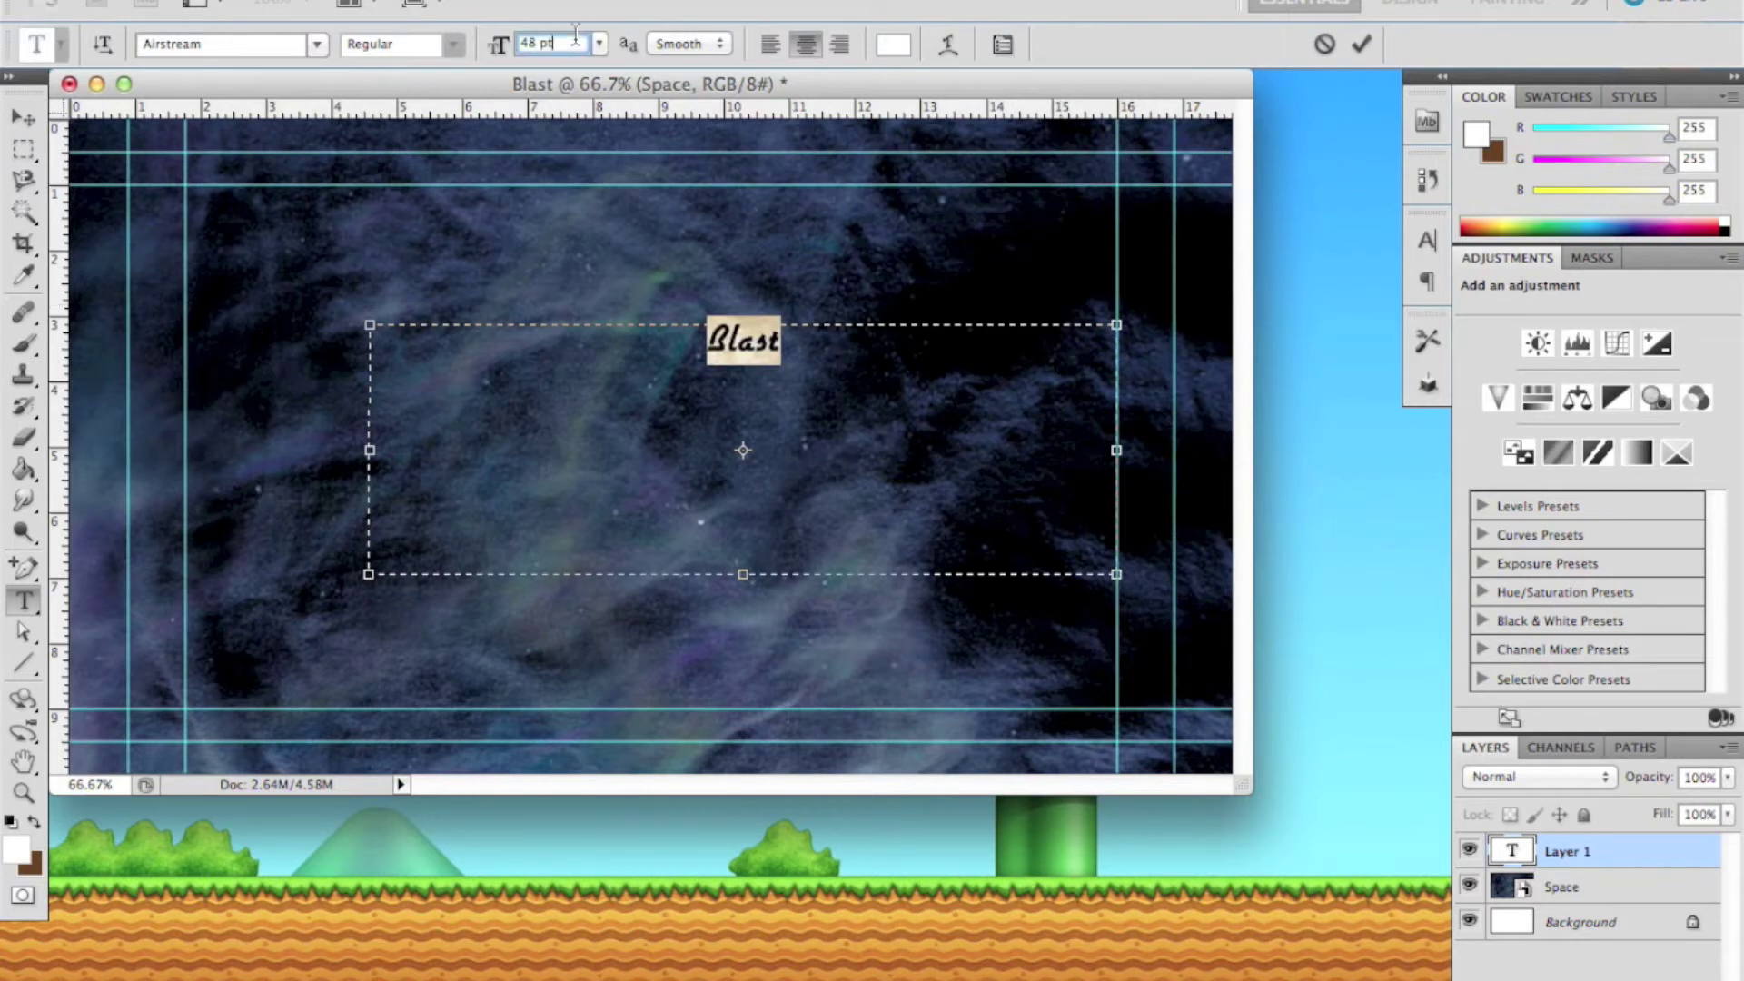
pyautogui.write('300')
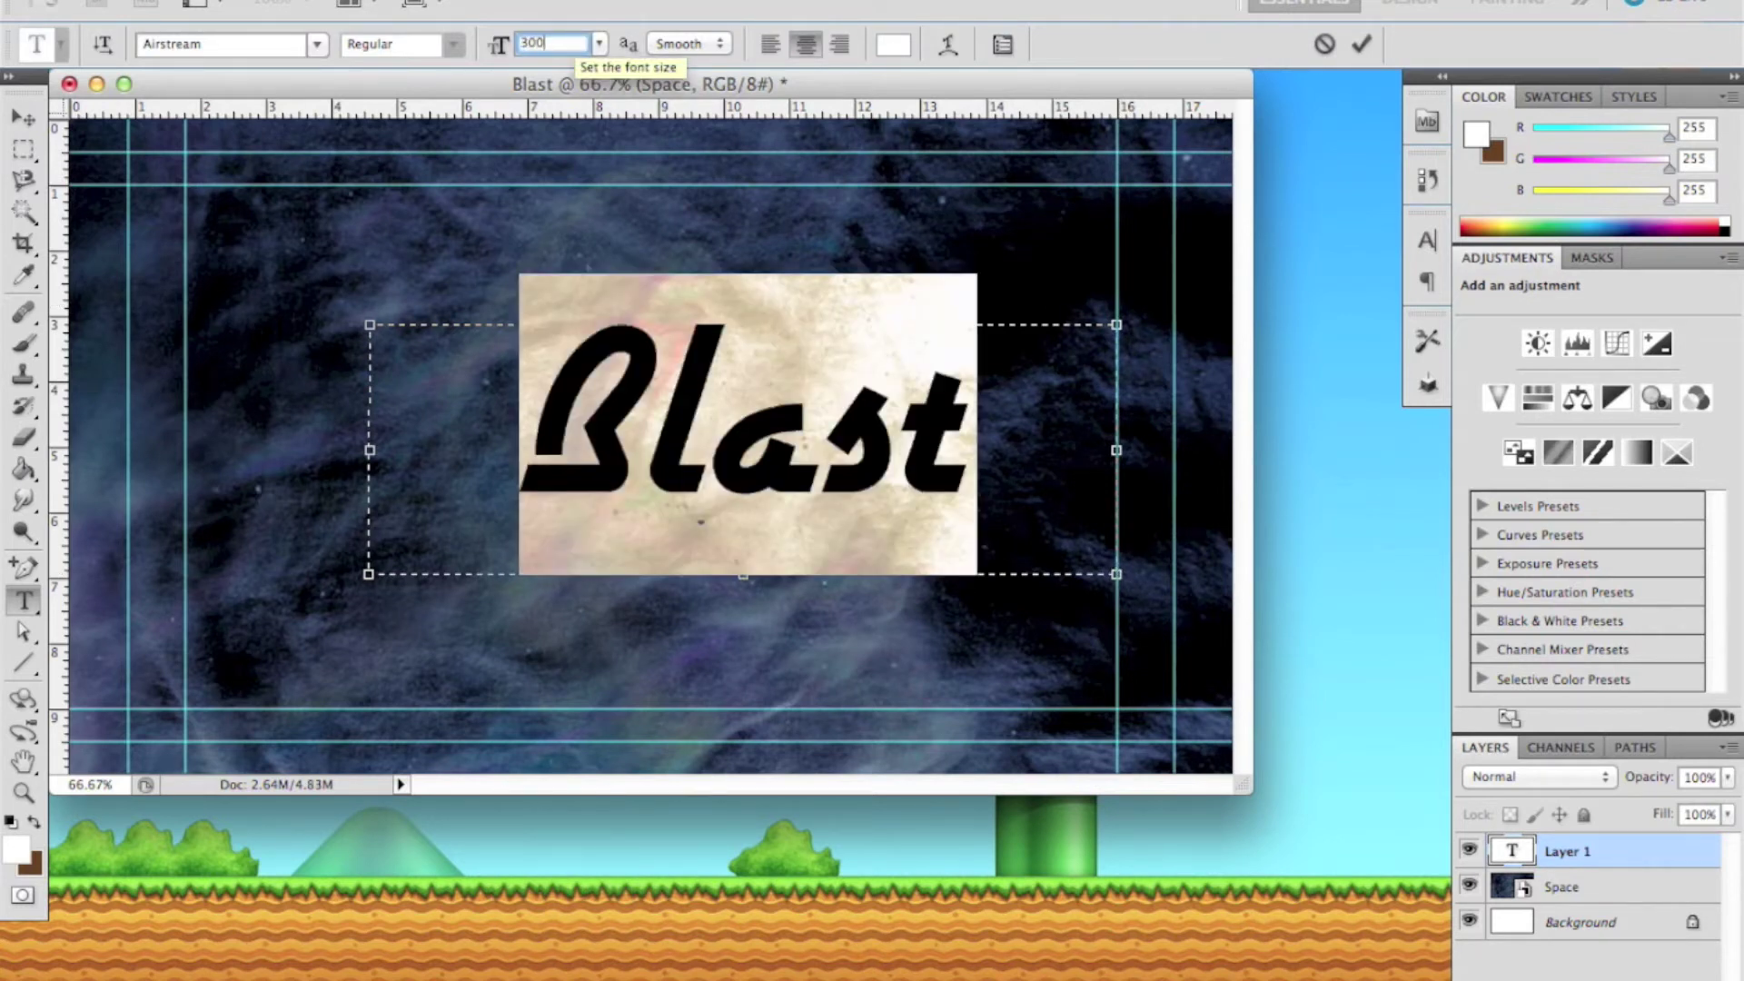
pyautogui.write('1')
pyautogui.write('450')
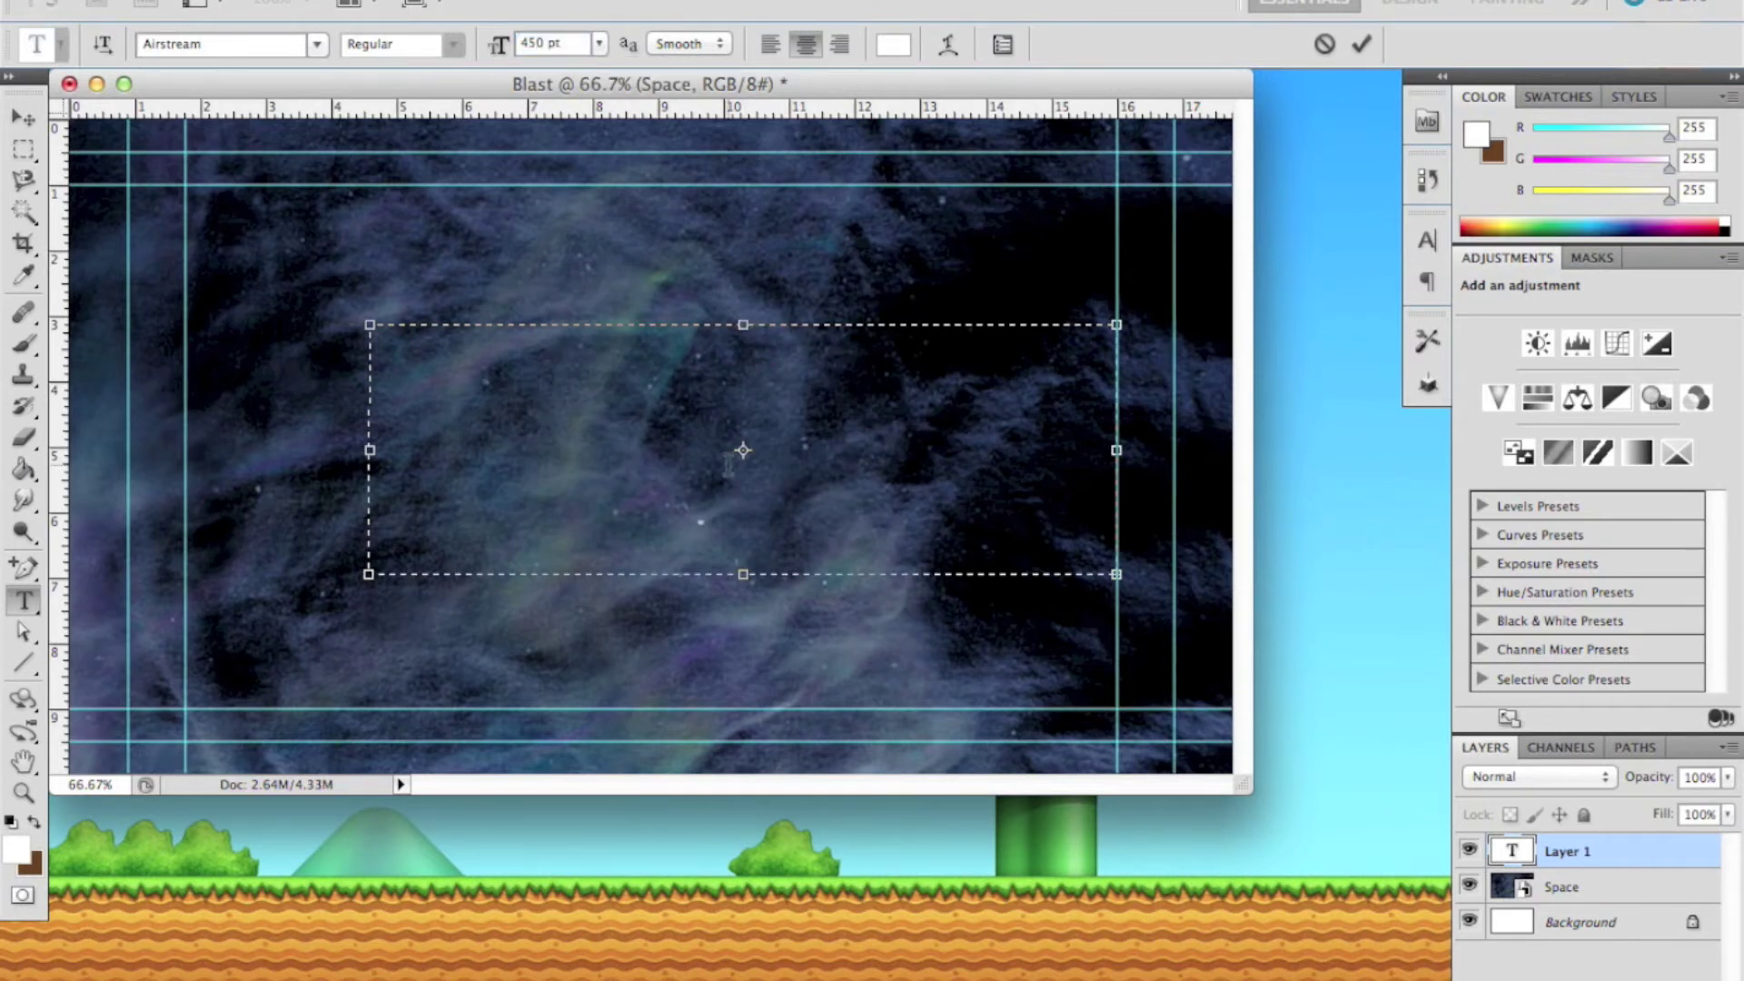
# Extend the Blast text box down to the upper of the two lower guides and move the word slightly up and right.
pyautogui.moveTo(743, 576); pyautogui.dragTo(743, 712)
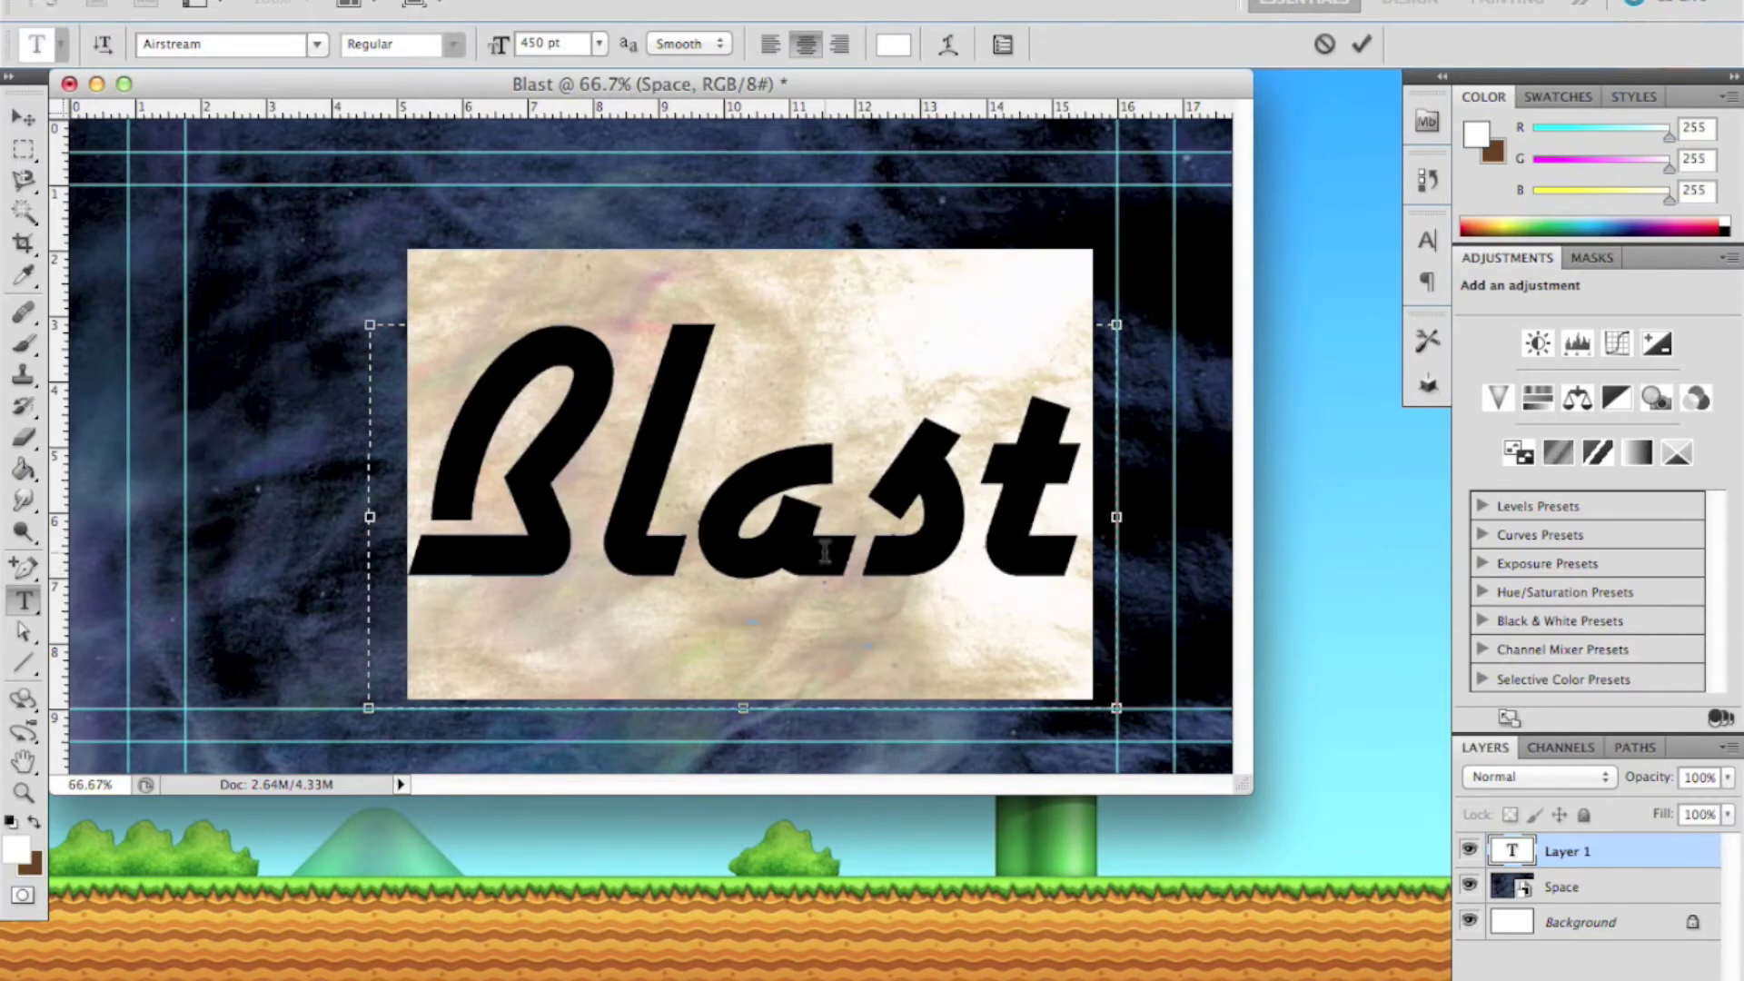
pyautogui.click(26, 119)
pyautogui.moveTo(672, 551); pyautogui.dragTo(717, 525)
# Add a text box beneath the Blast title reading "Bible Learning and Sharing Together" at 75 pt.
pyautogui.click(23, 600)
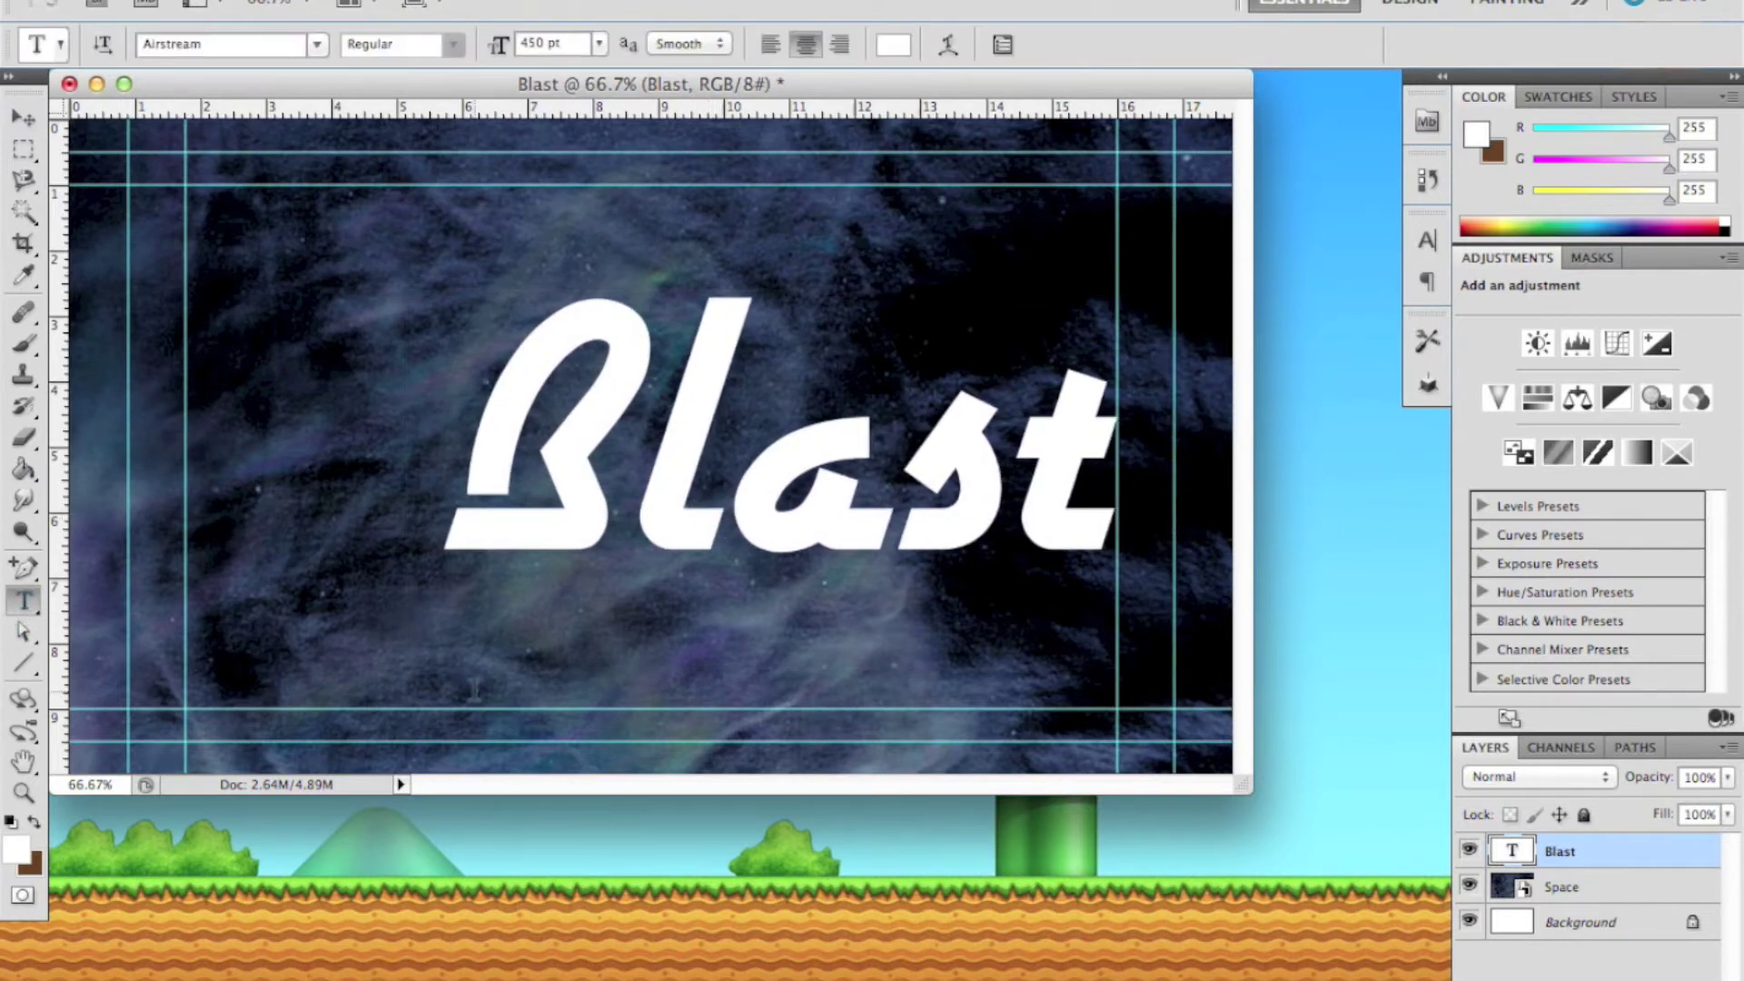
pyautogui.moveTo(280, 588); pyautogui.dragTo(1214, 681)
pyautogui.click(472, 42)
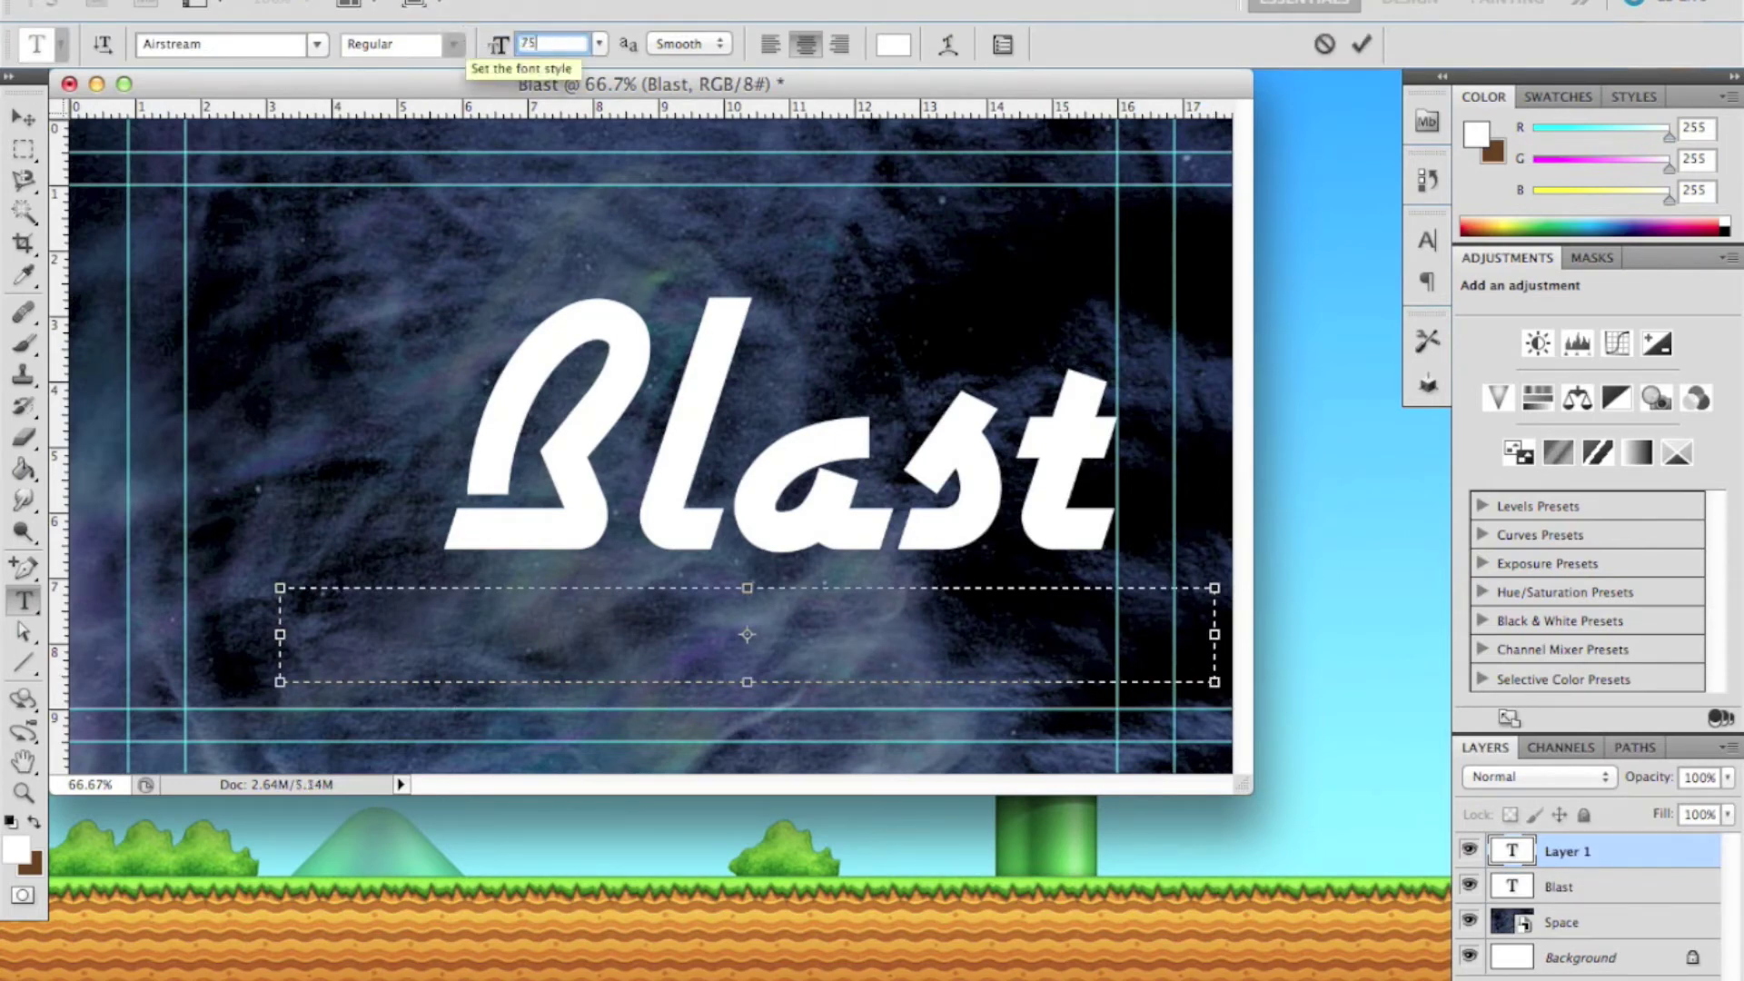
pyautogui.write('Bible Learning and Sharing Together')
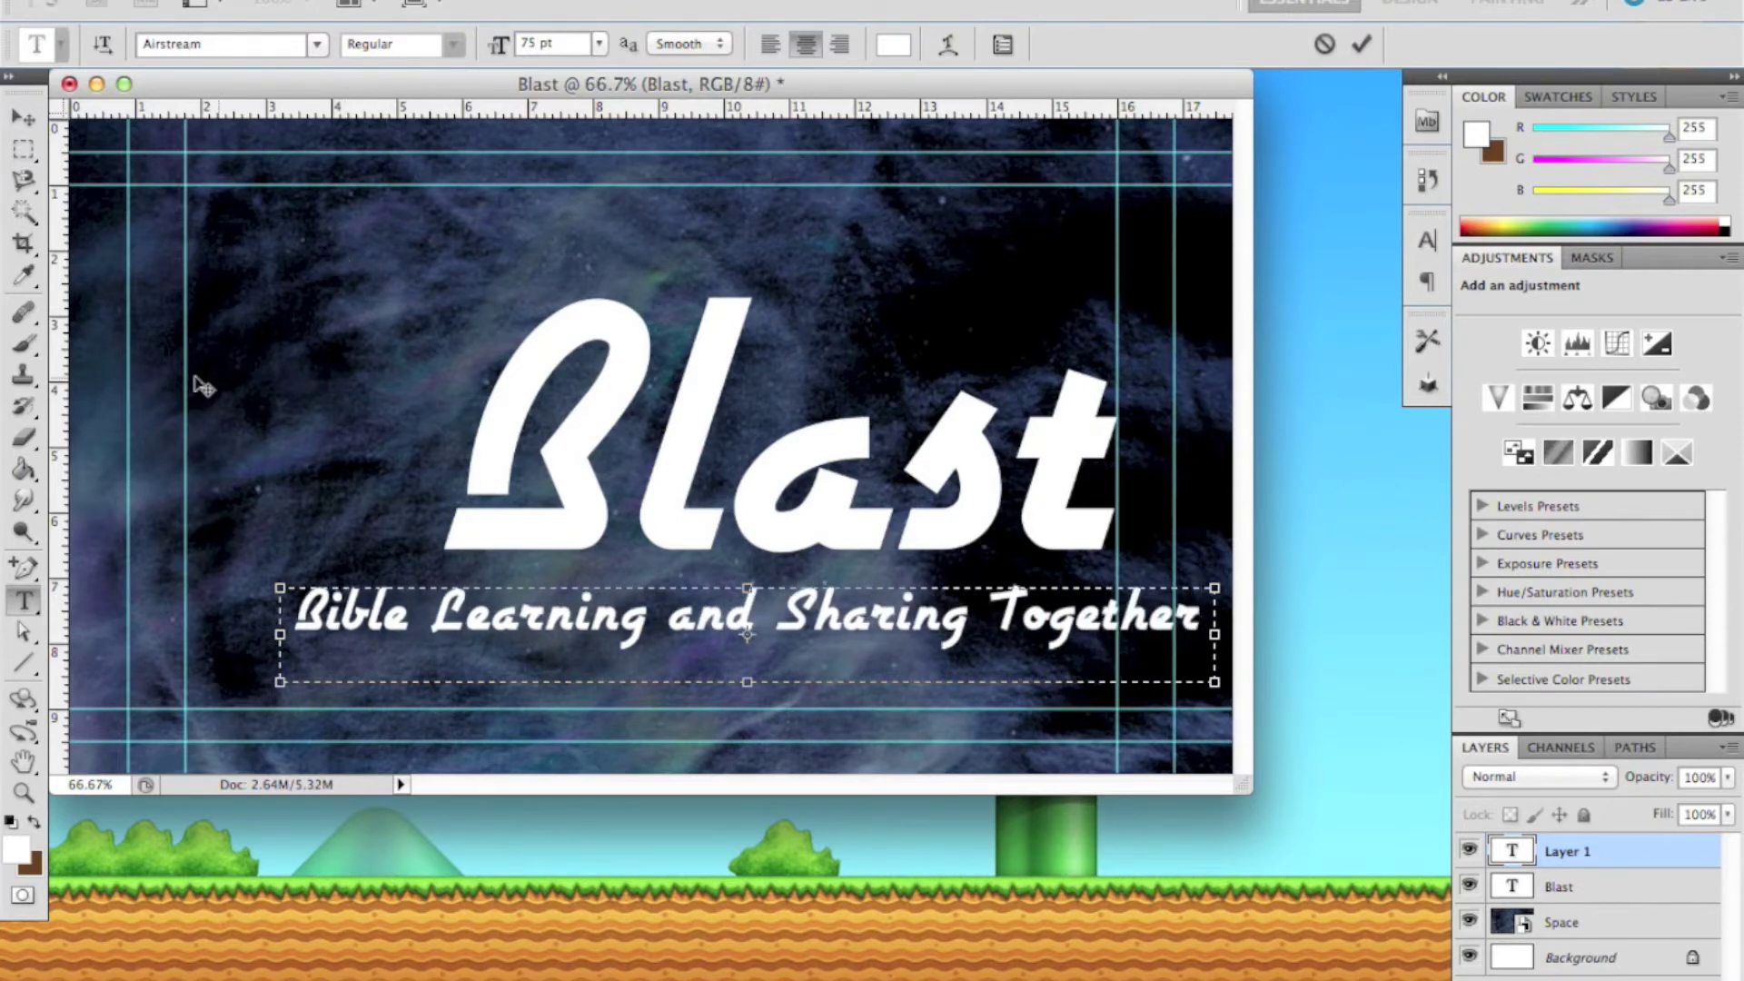
# Set the whole tagline's font size to 68 pt and shift it slightly right.
pyautogui.hotkey('shift', 'alt', 'Left')
pyautogui.hotkey('shift', 'alt', 'Left')
pyautogui.hotkey('shift', 'alt', 'Left')
pyautogui.hotkey('shift', 'alt', 'Left')
pyautogui.hotkey('shift', 'alt', 'Left')
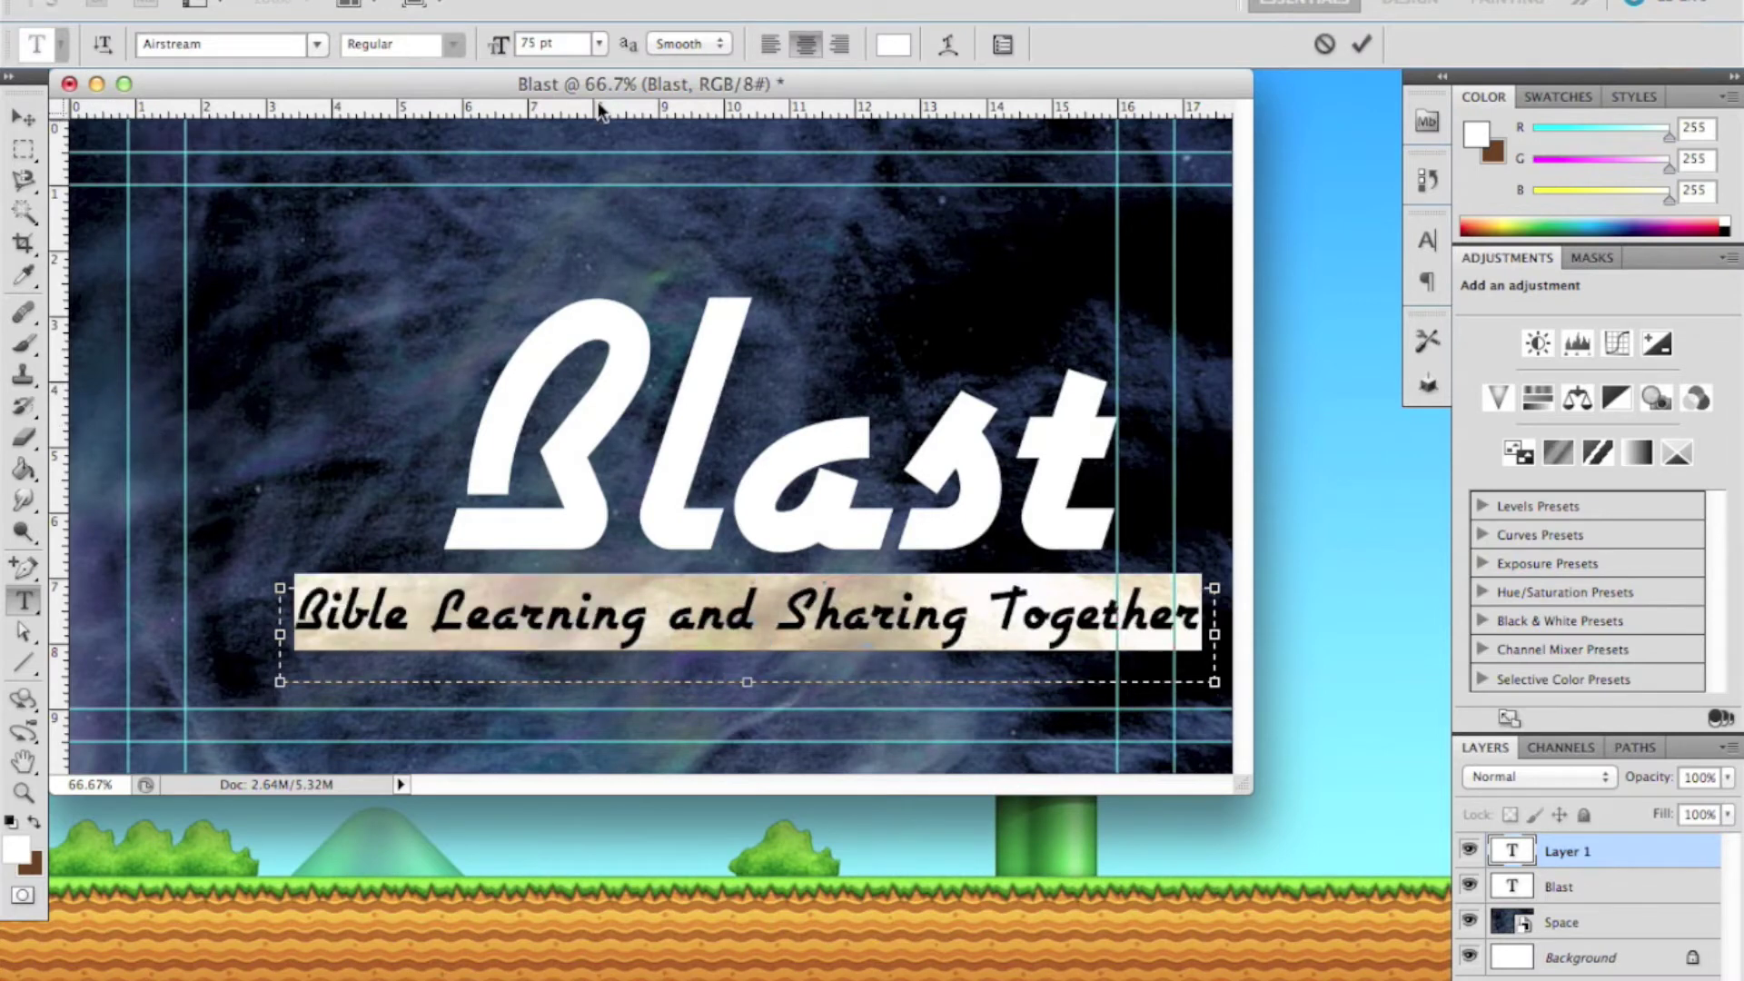
pyautogui.click(567, 46)
pyautogui.press('Down')
pyautogui.press('Down')
pyautogui.press('Down')
pyautogui.press('Down')
pyautogui.press('Down')
pyautogui.press('Down')
pyautogui.press('Down')
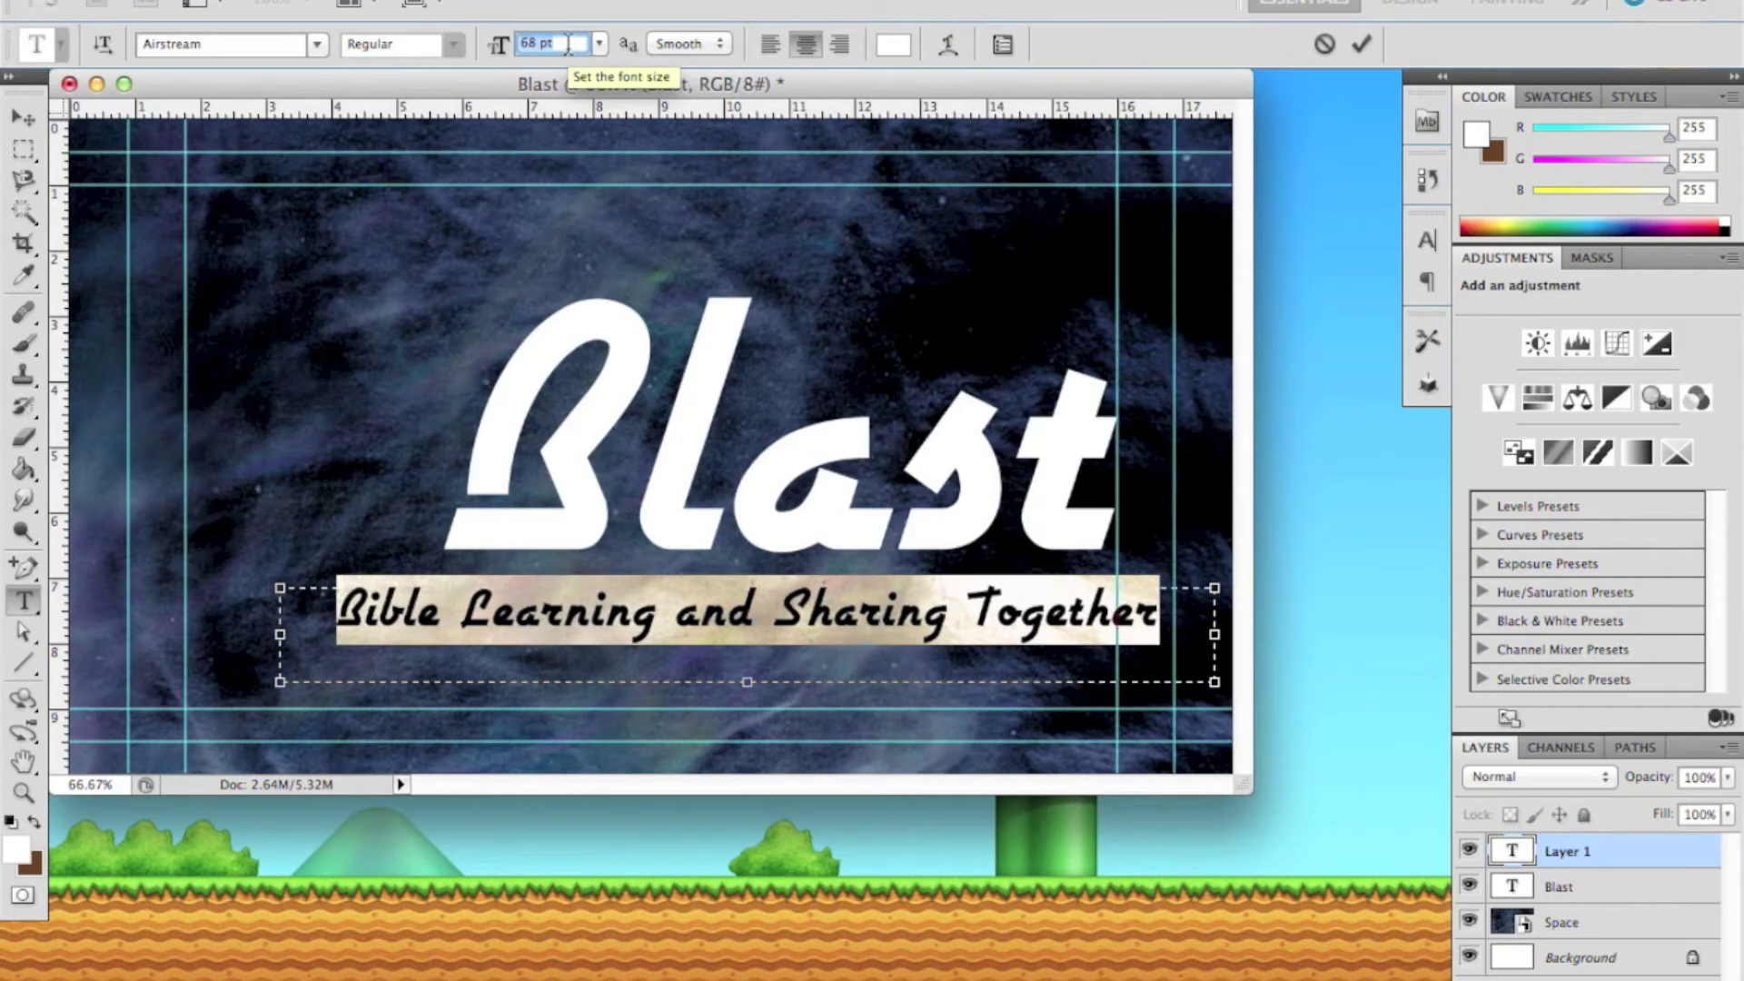
pyautogui.click(24, 118)
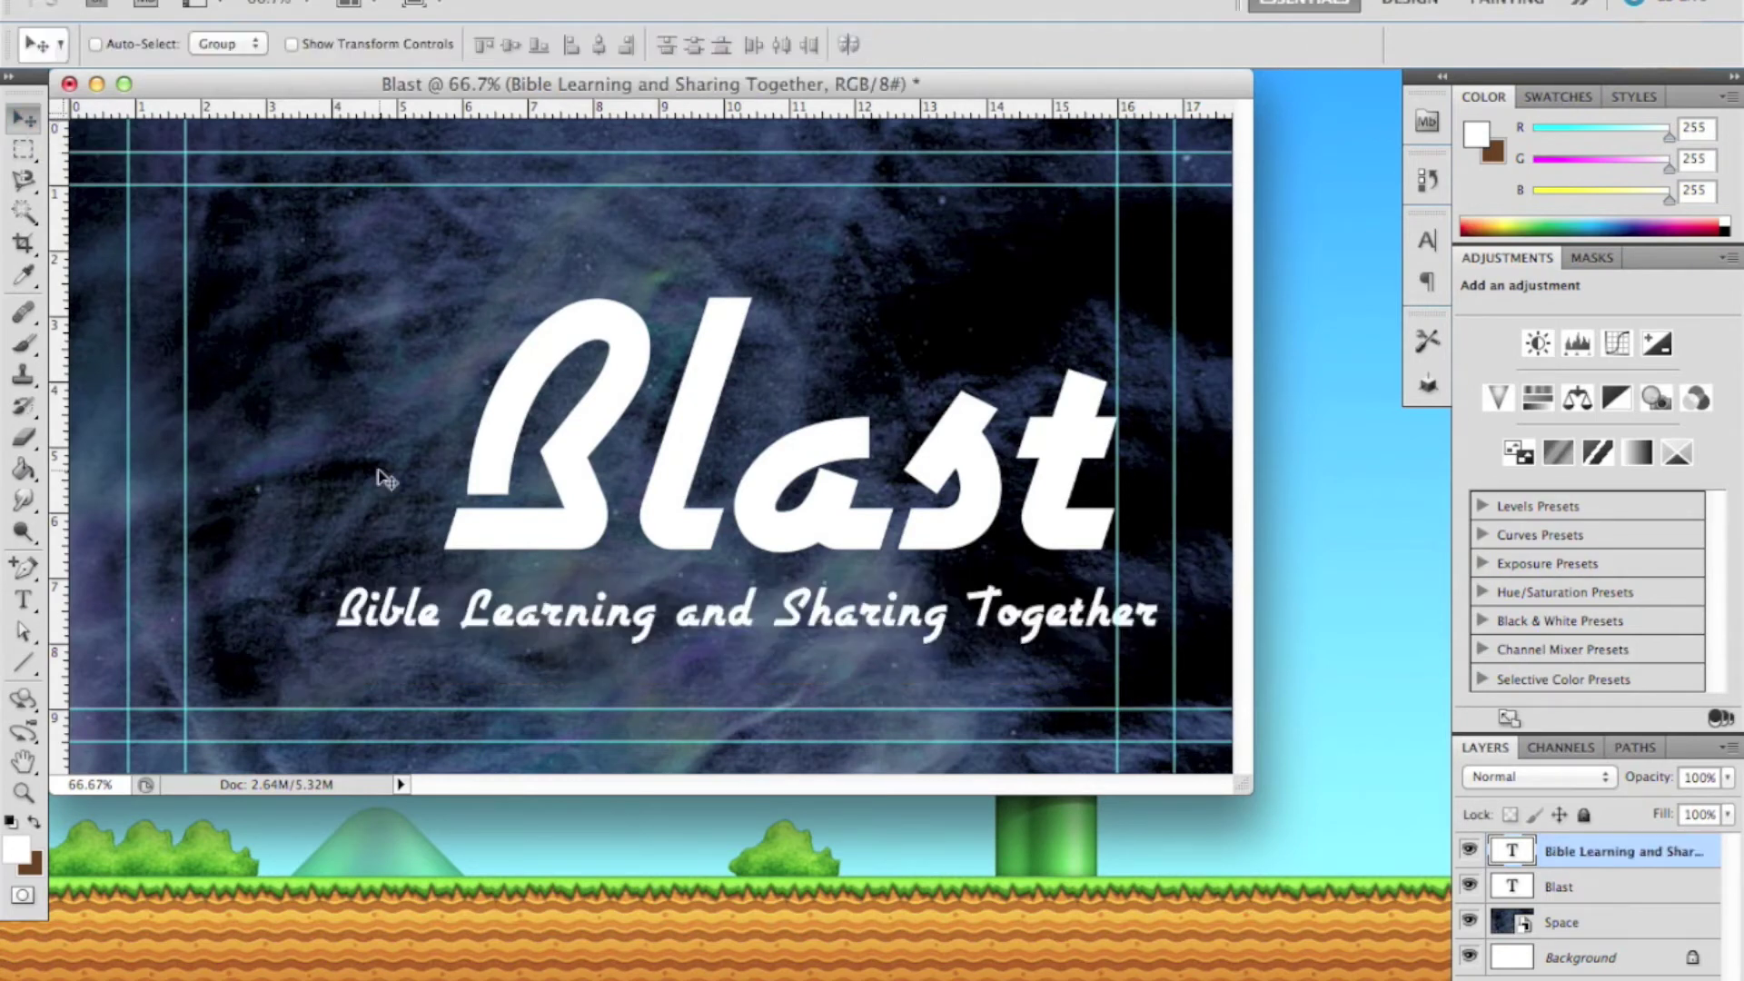
pyautogui.moveTo(397, 611); pyautogui.dragTo(413, 613)
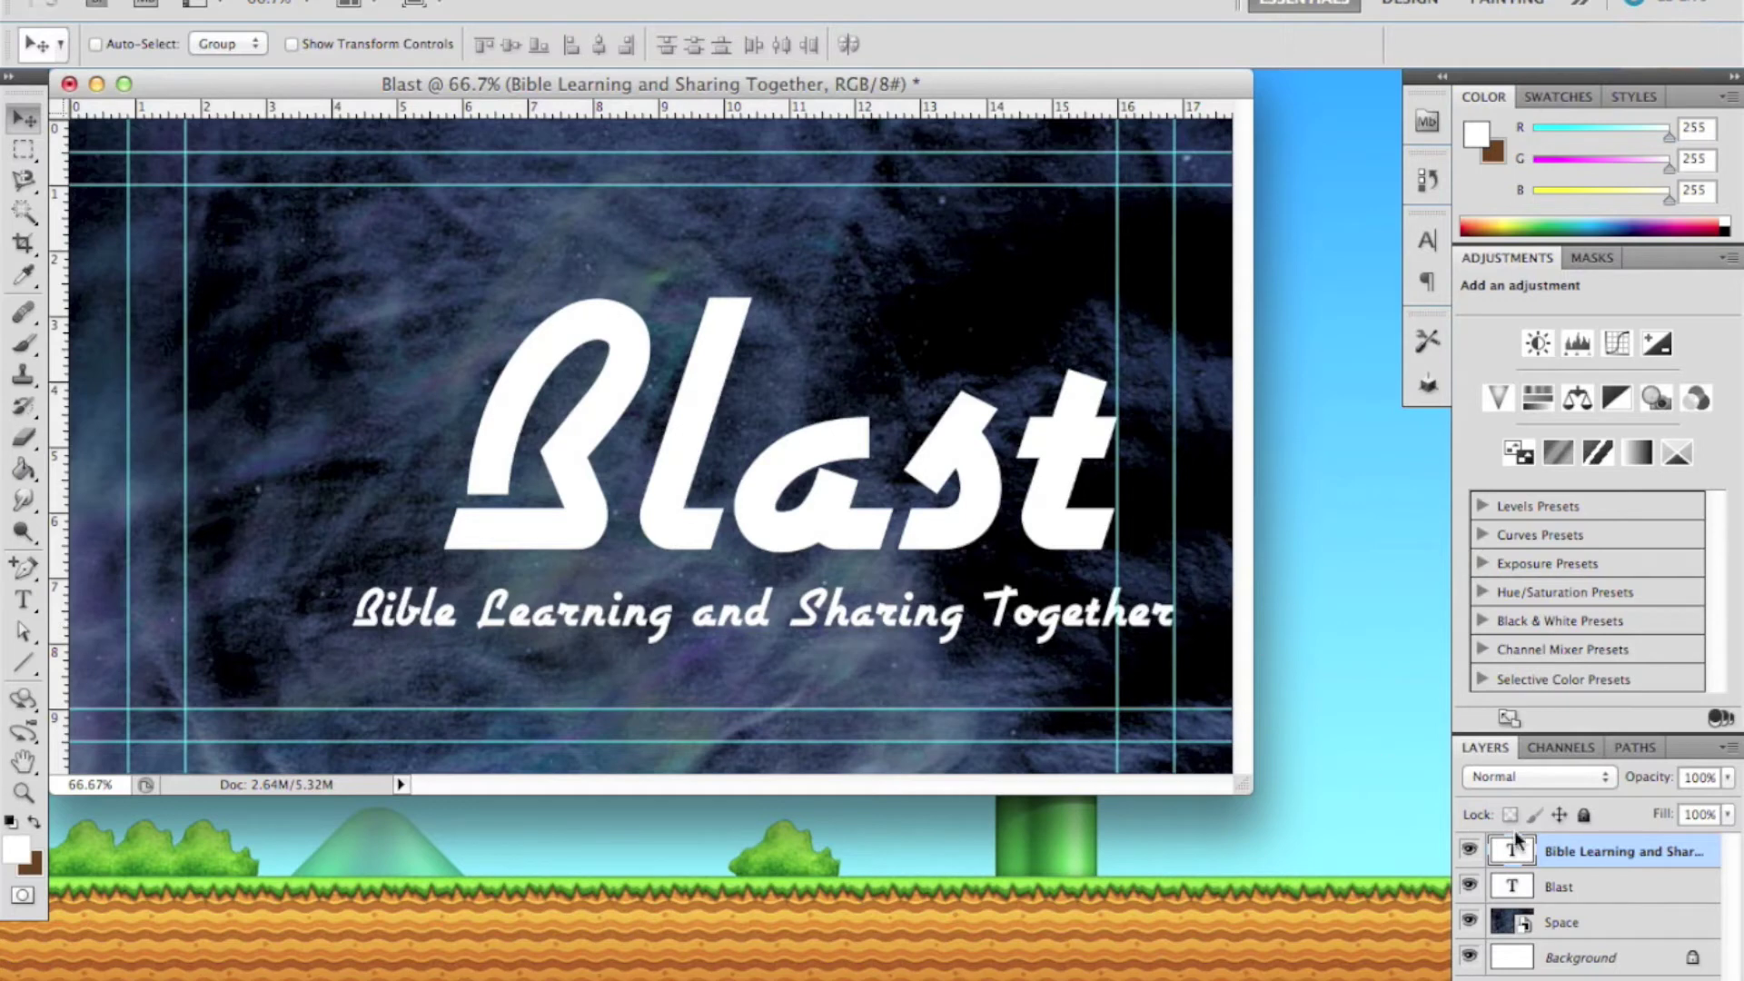
# Move the Blast title left so its start lines up with the tagline, fine-tuning it slightly right and up.
pyautogui.click(1581, 896)
pyautogui.moveTo(572, 459); pyautogui.dragTo(515, 470)
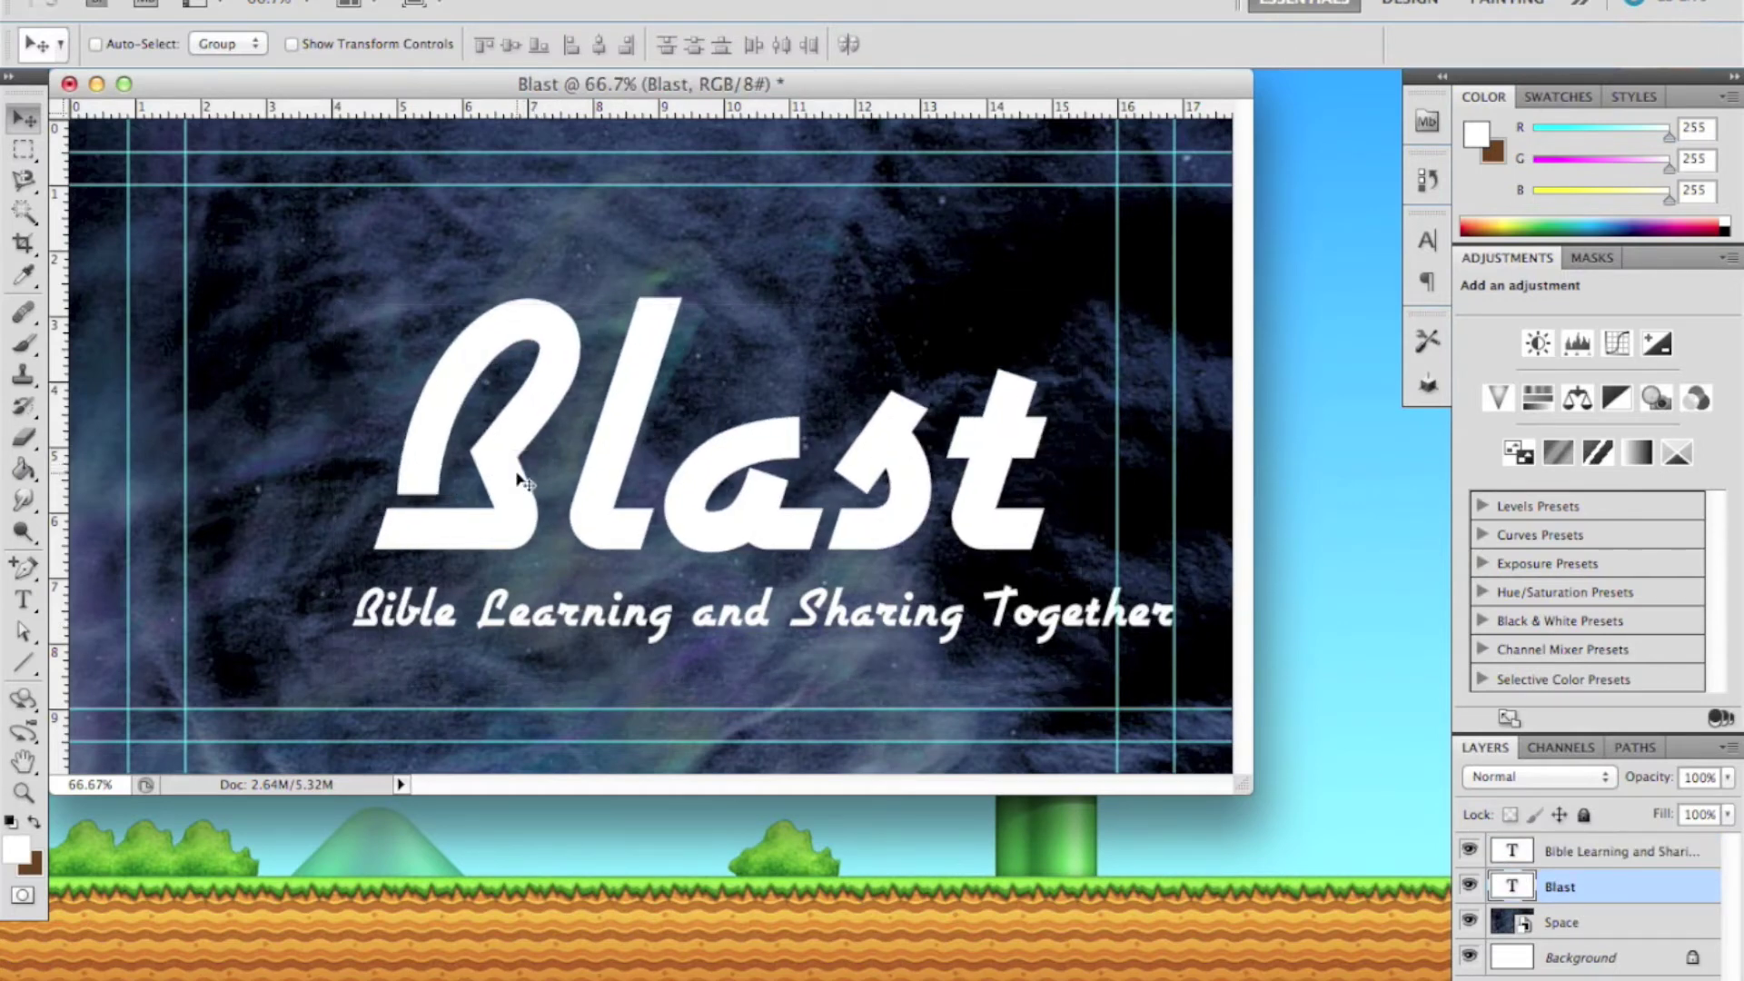
pyautogui.press('Right')
pyautogui.press('Right')
pyautogui.press('Right')
pyautogui.press('Right')
pyautogui.press('Up')
pyautogui.press('Up')
pyautogui.press('Up')
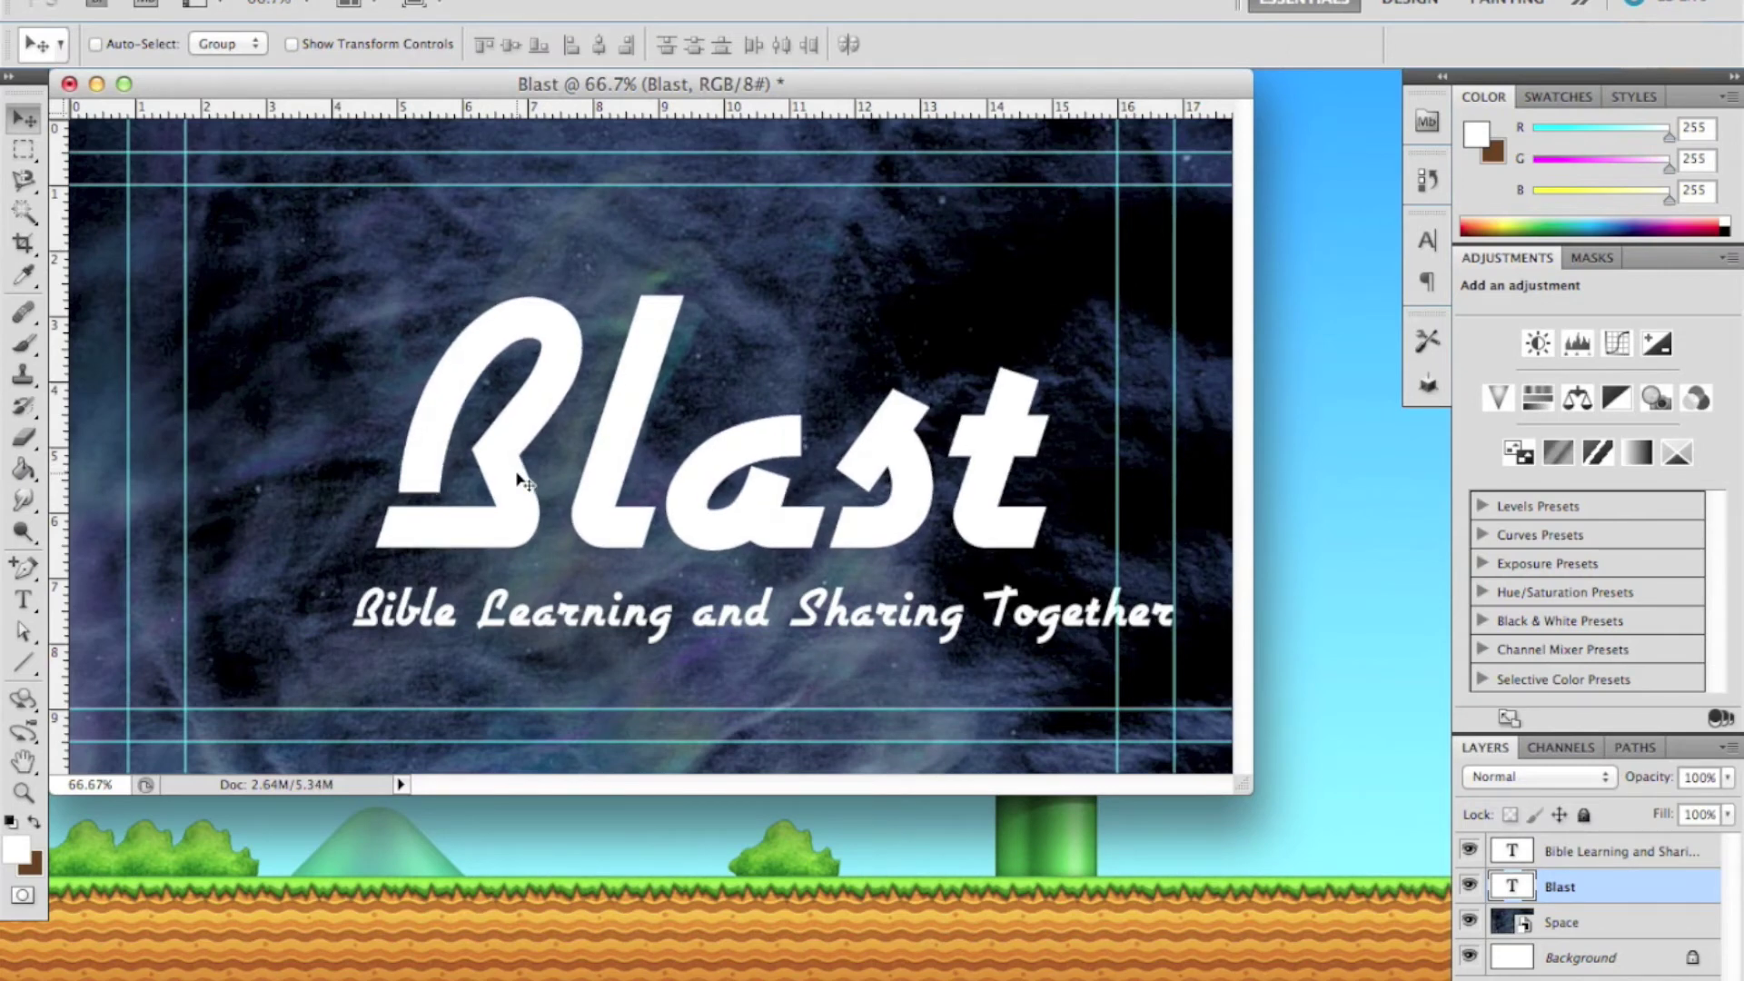
# Draw a short horizontal white line with 10 px weight below the start of the tagline.
pyautogui.click(23, 664)
pyautogui.moveTo(336, 667); pyautogui.dragTo(401, 668)
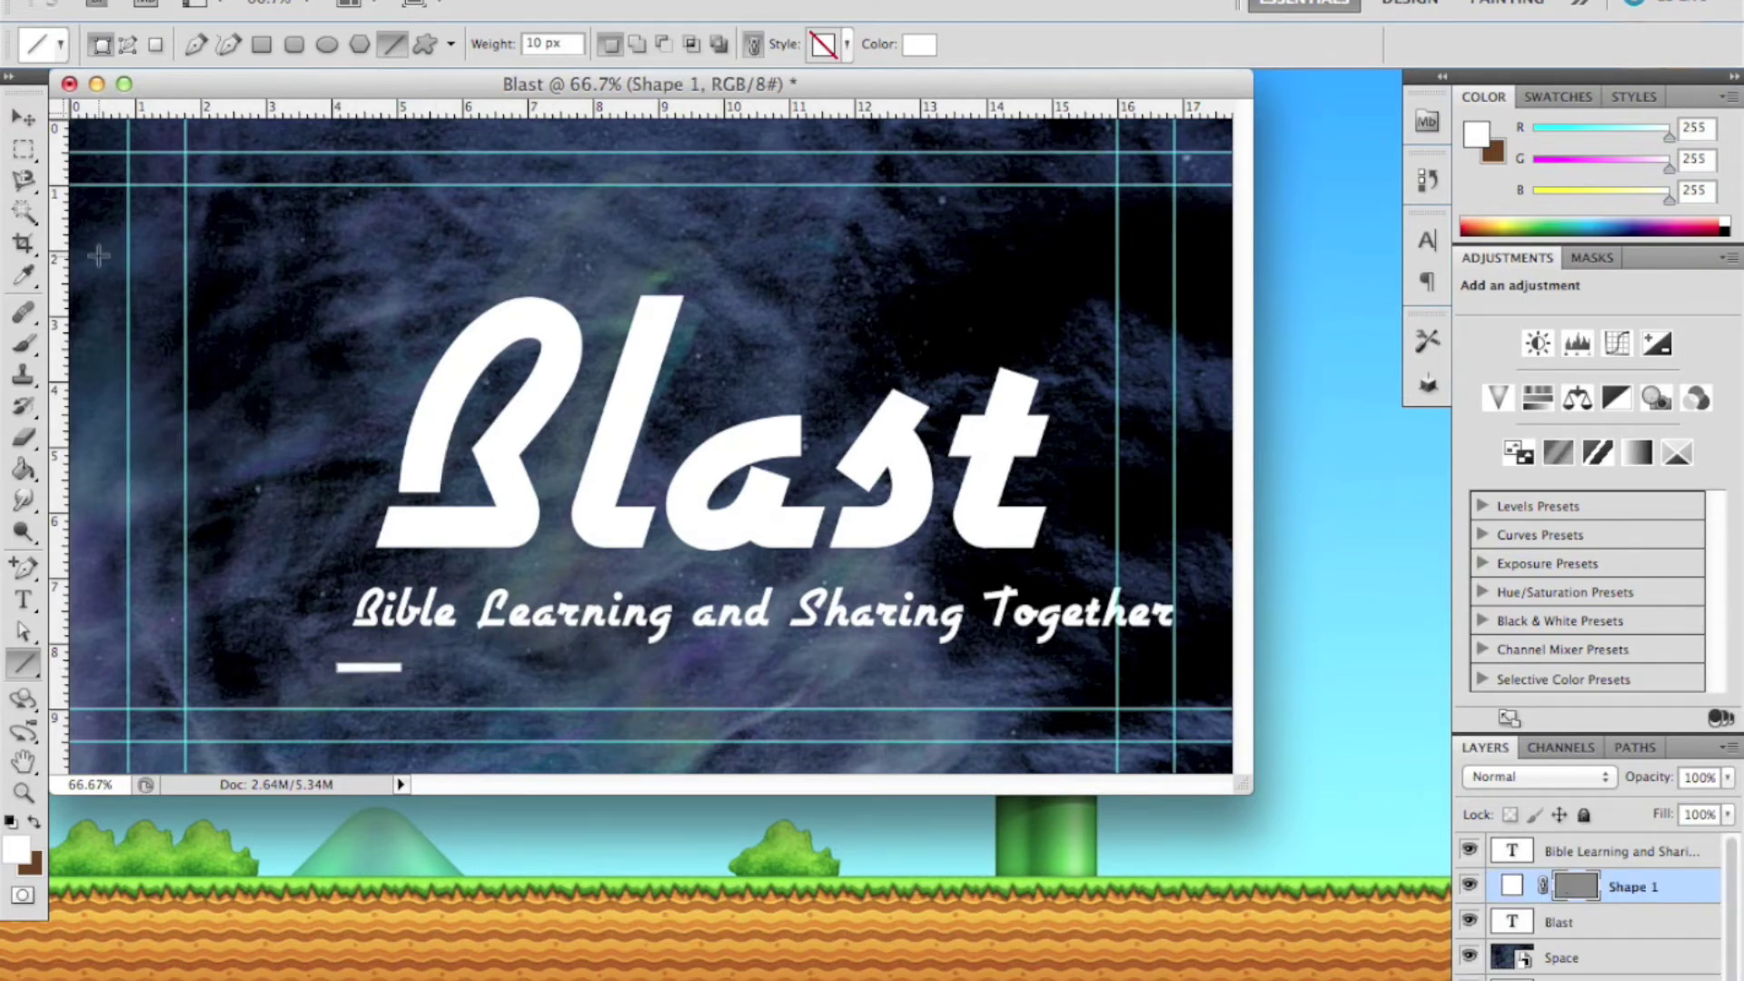
pyautogui.click(25, 119)
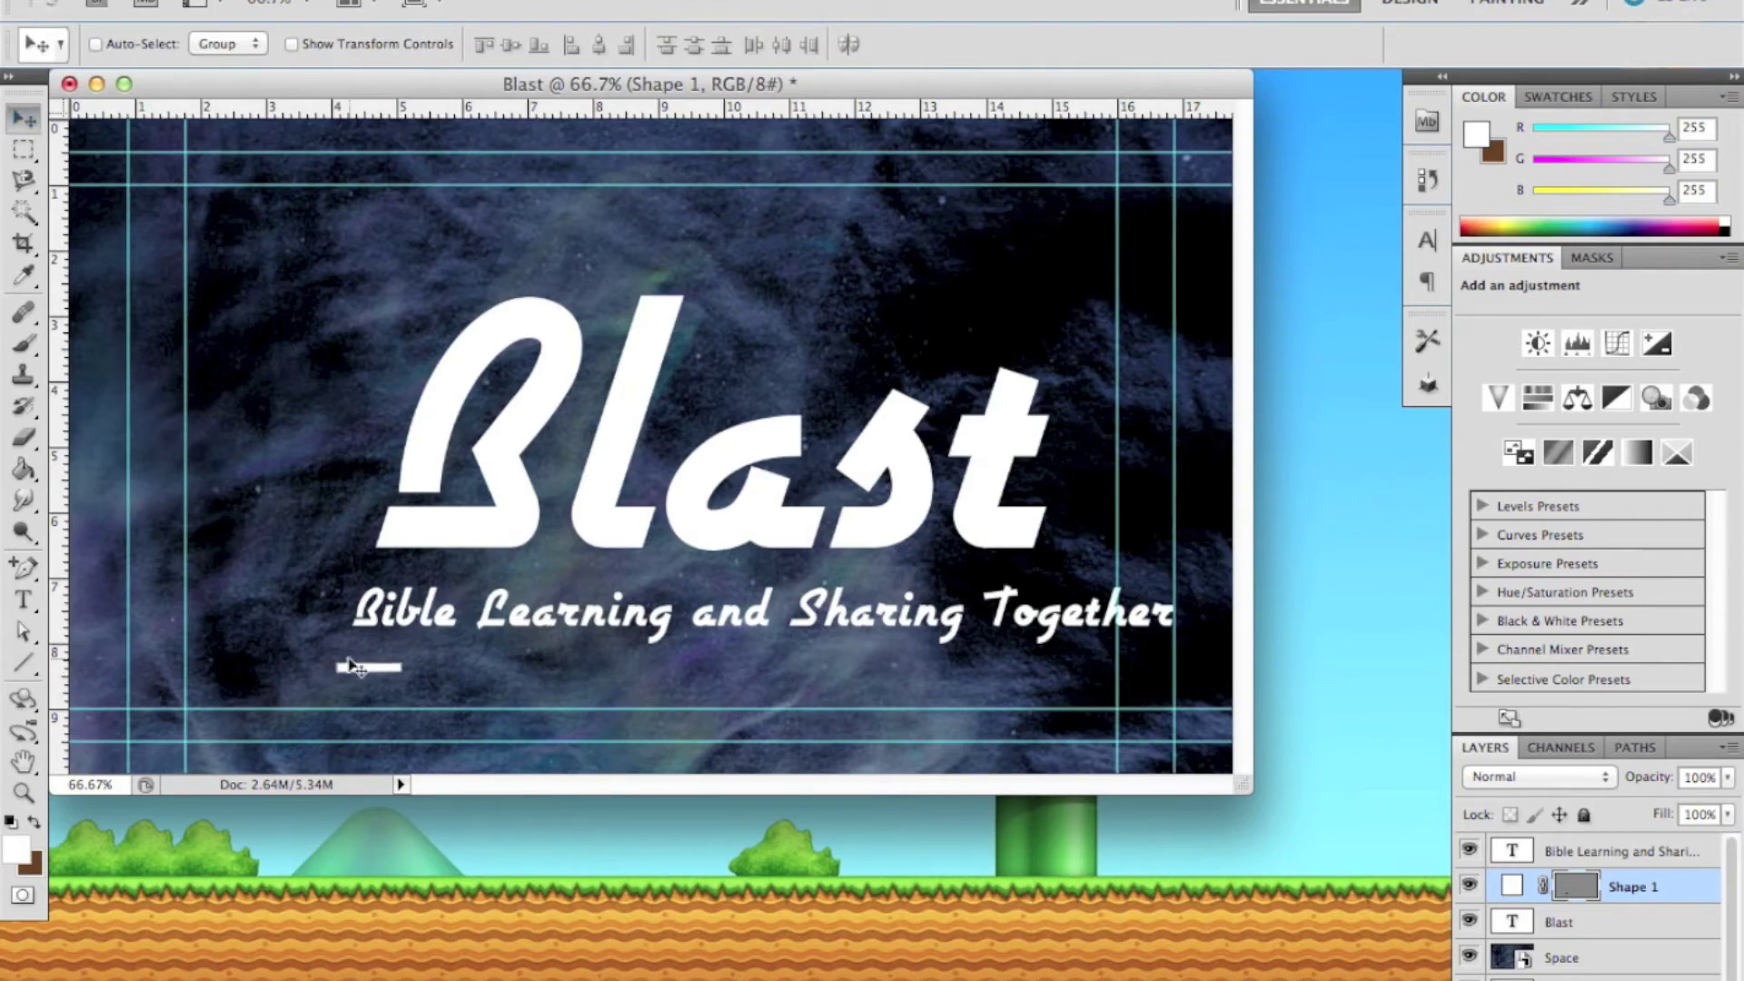
# Stretch the line to about 1295% of its width and move it up between the Blast title and the tagline.
pyautogui.press('super+t')
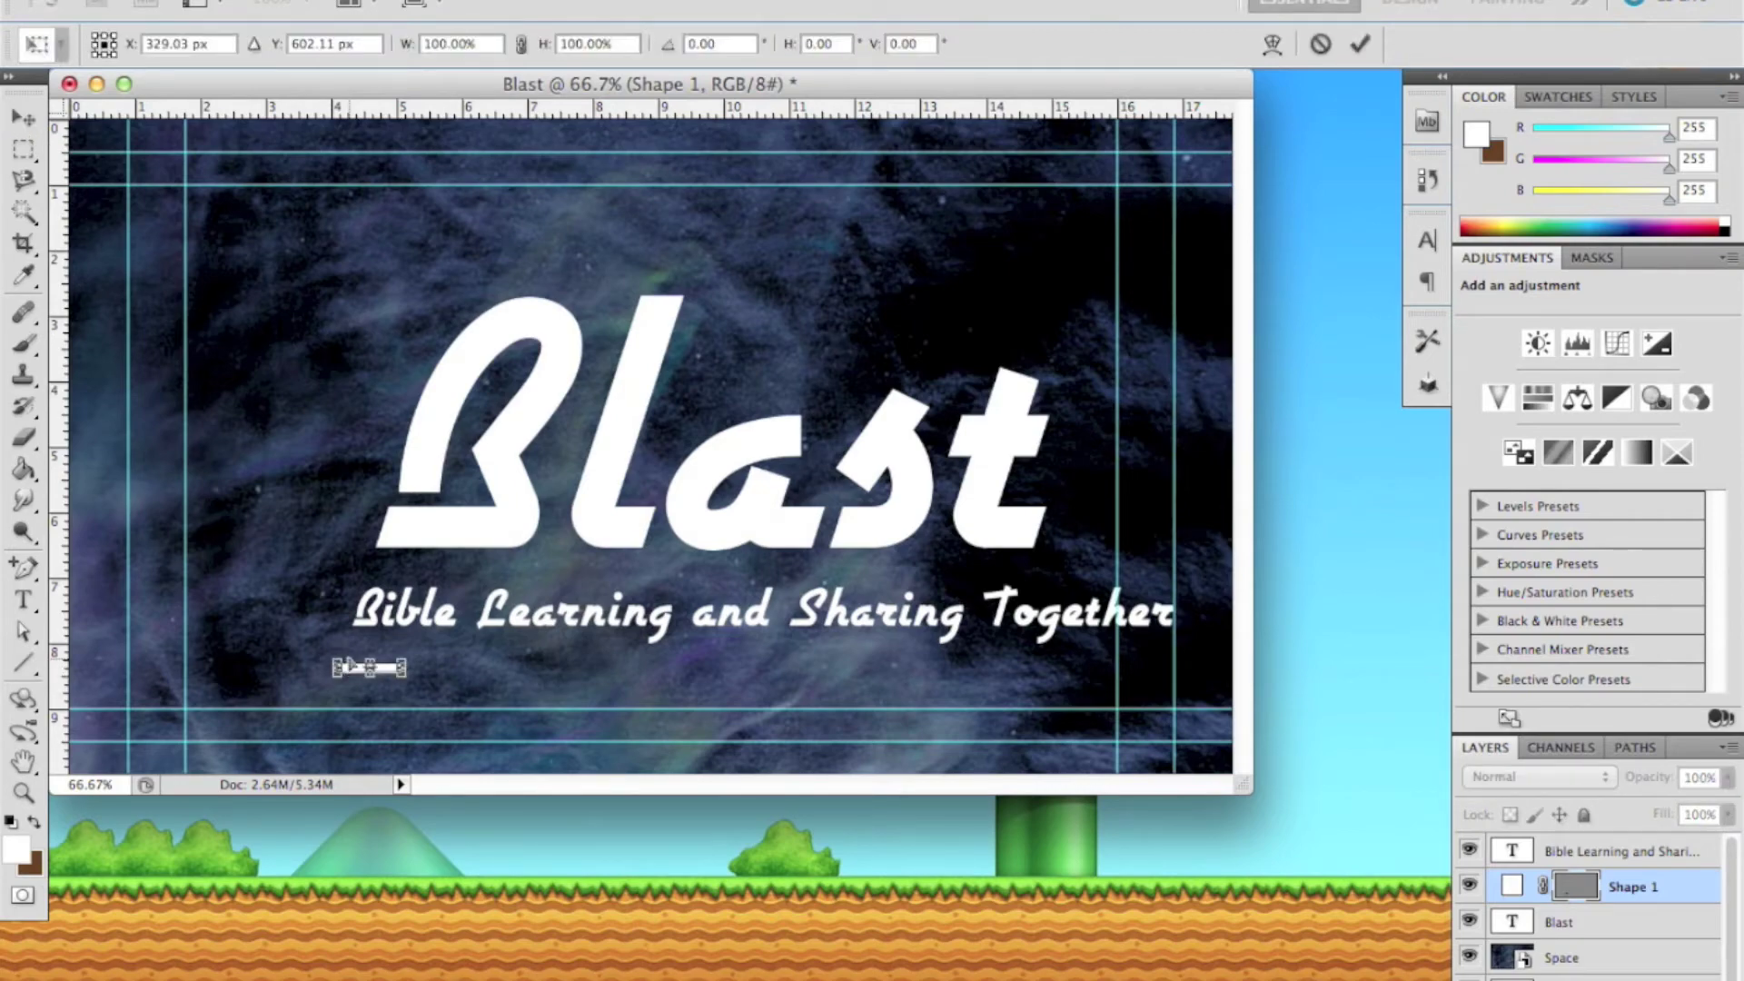
pyautogui.press('super+plus')
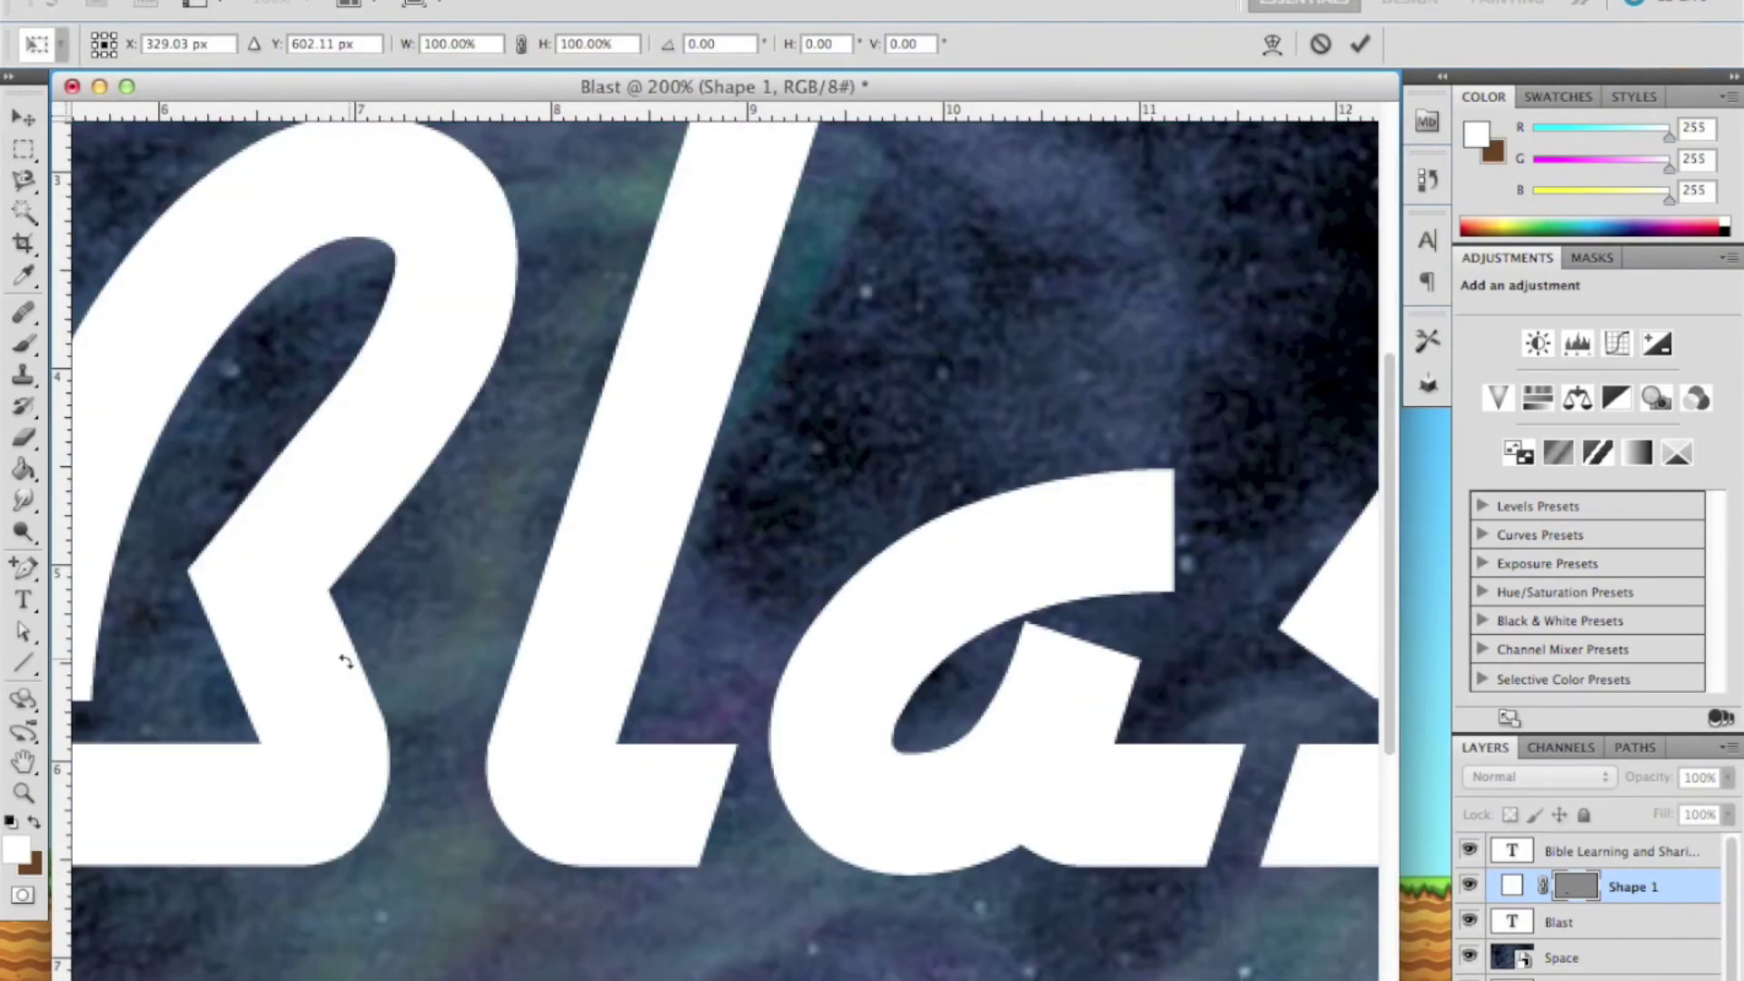
pyautogui.press('super+plus')
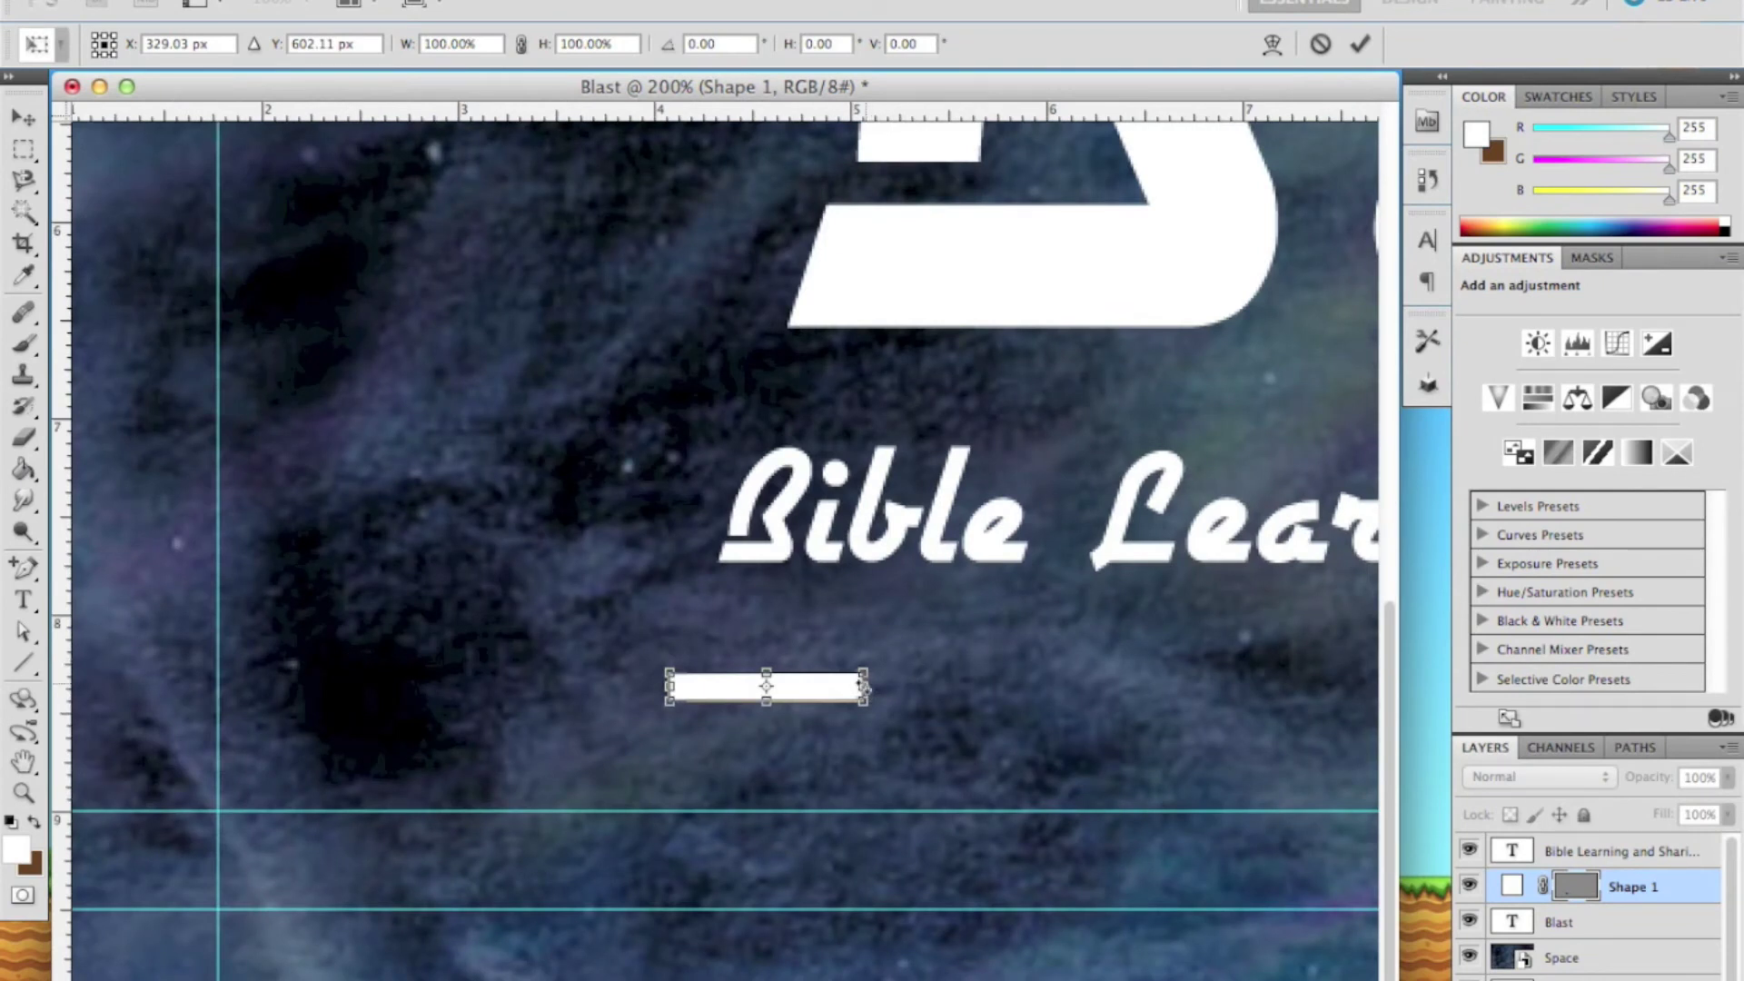
pyautogui.moveTo(870, 683); pyautogui.dragTo(1232, 633)
pyautogui.moveTo(844, 689); pyautogui.dragTo(865, 401)
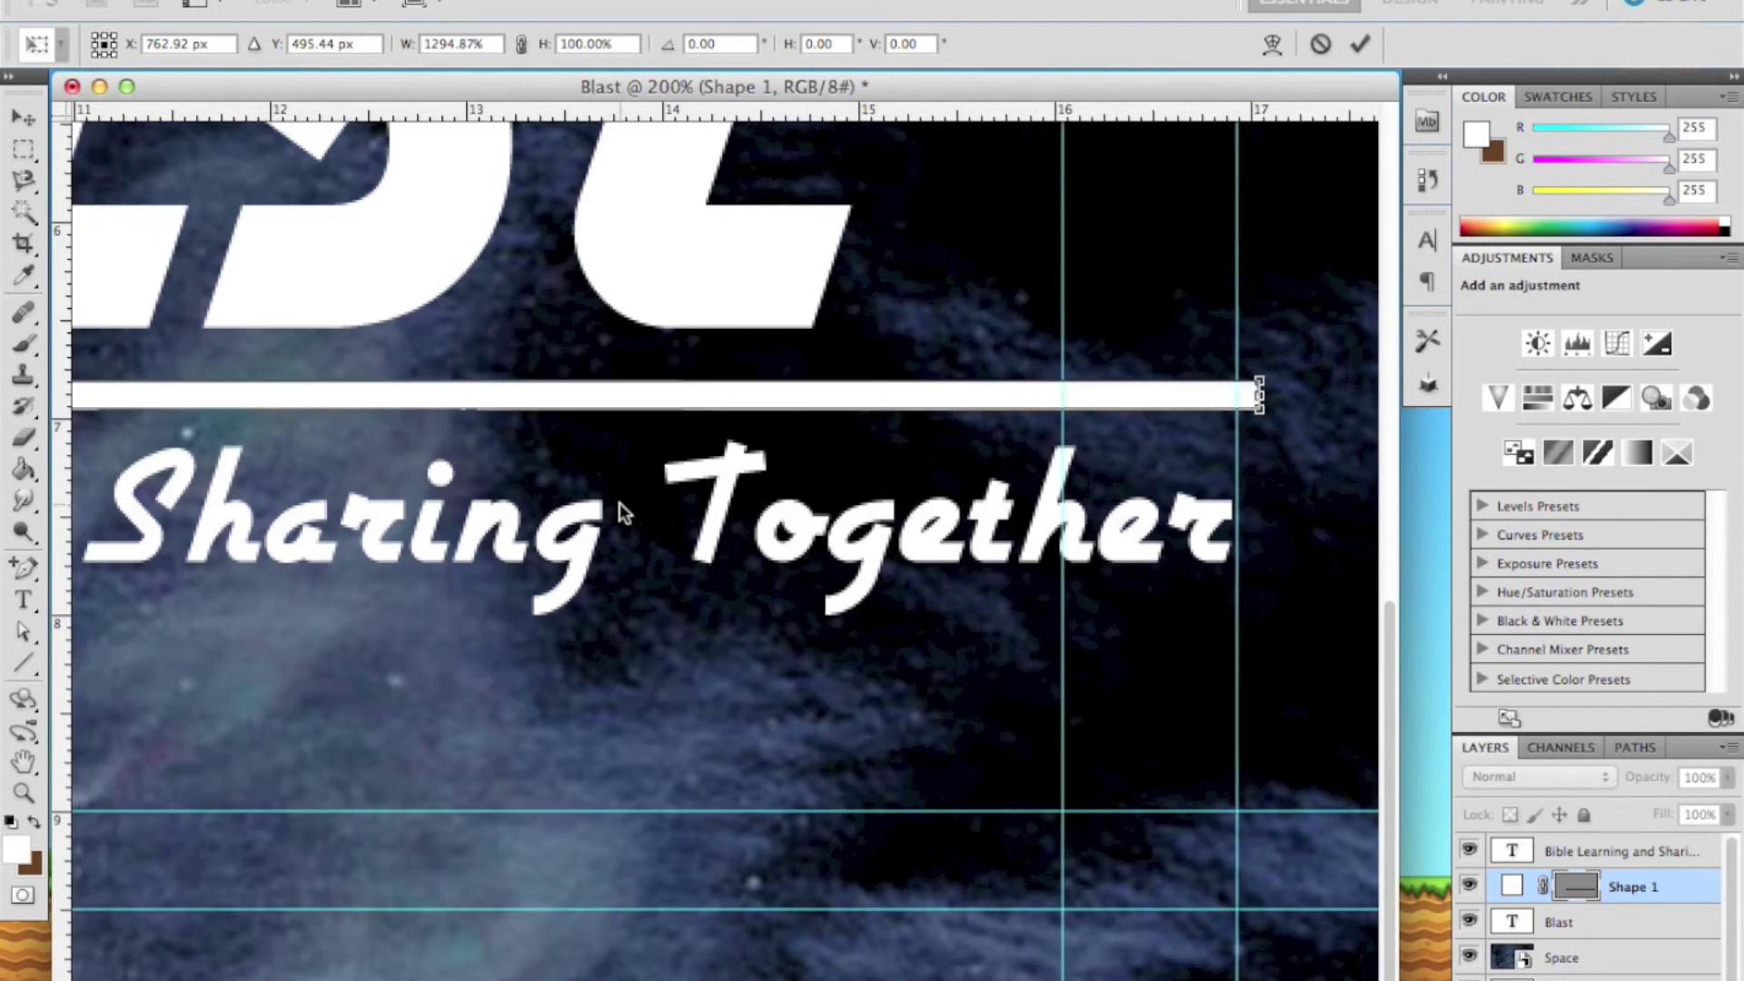
# Shorten the line at both ends to about 1244% width, ending it at the outer right guide, and apply the transformation.
pyautogui.hscroll(-10, 622, 505)
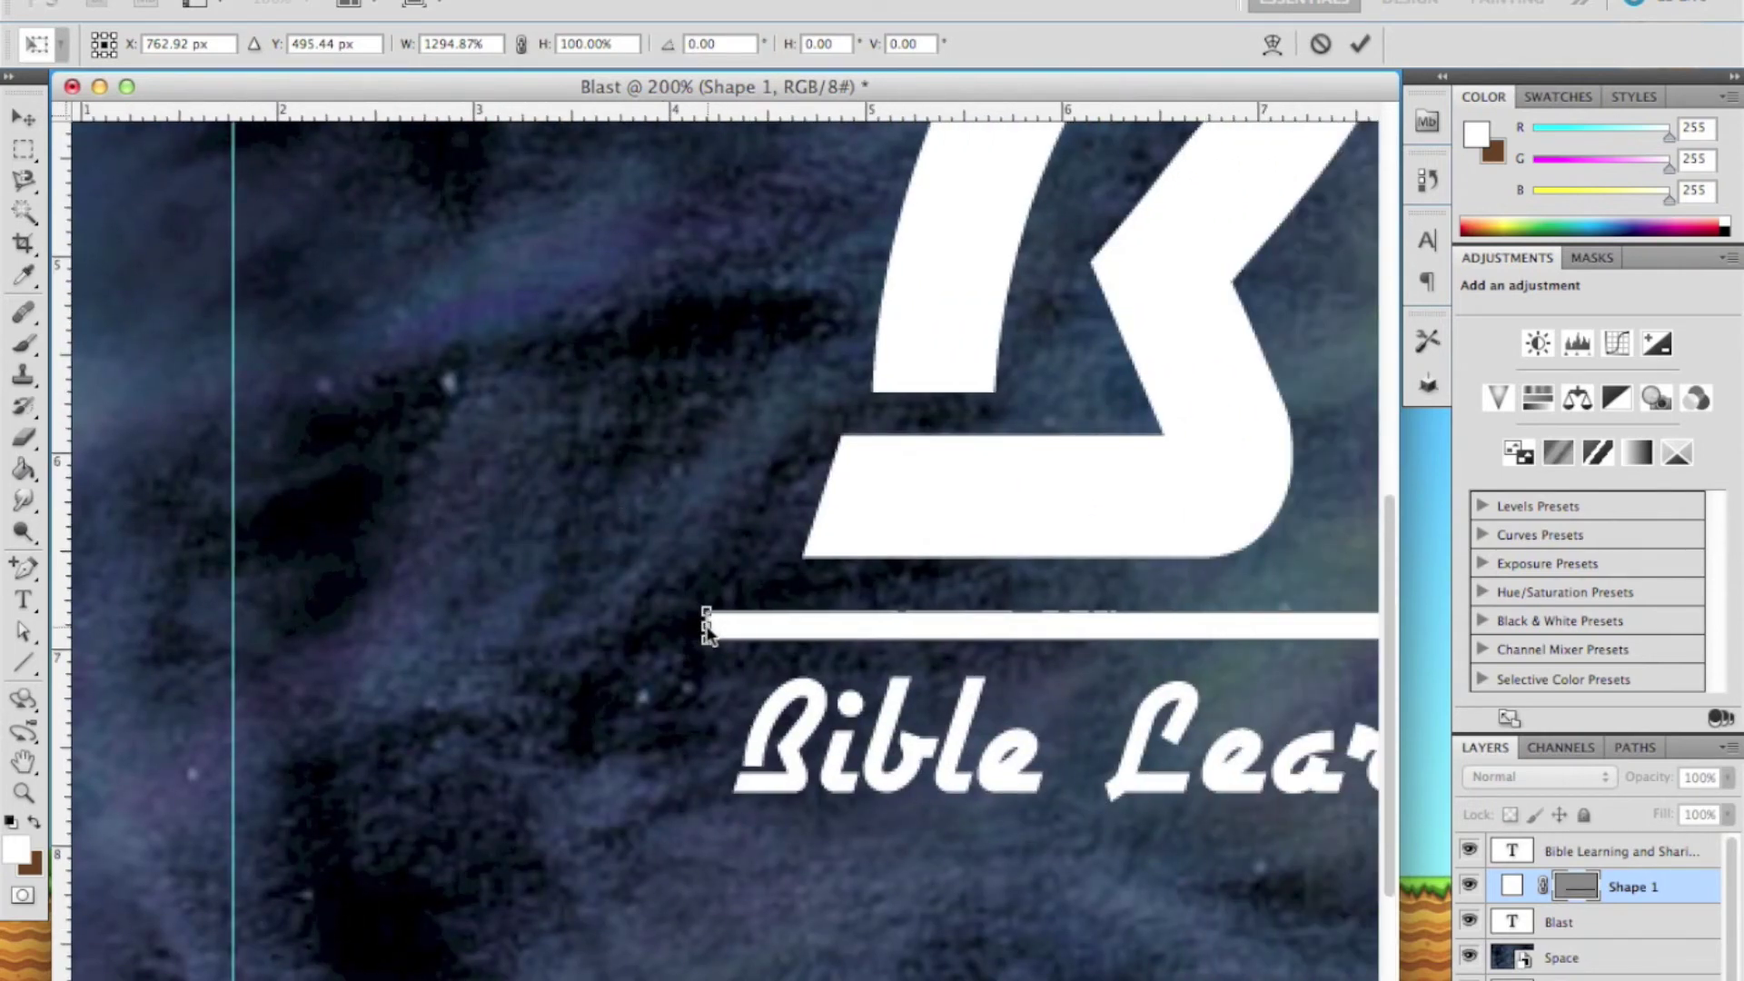
pyautogui.moveTo(706, 626); pyautogui.dragTo(804, 625)
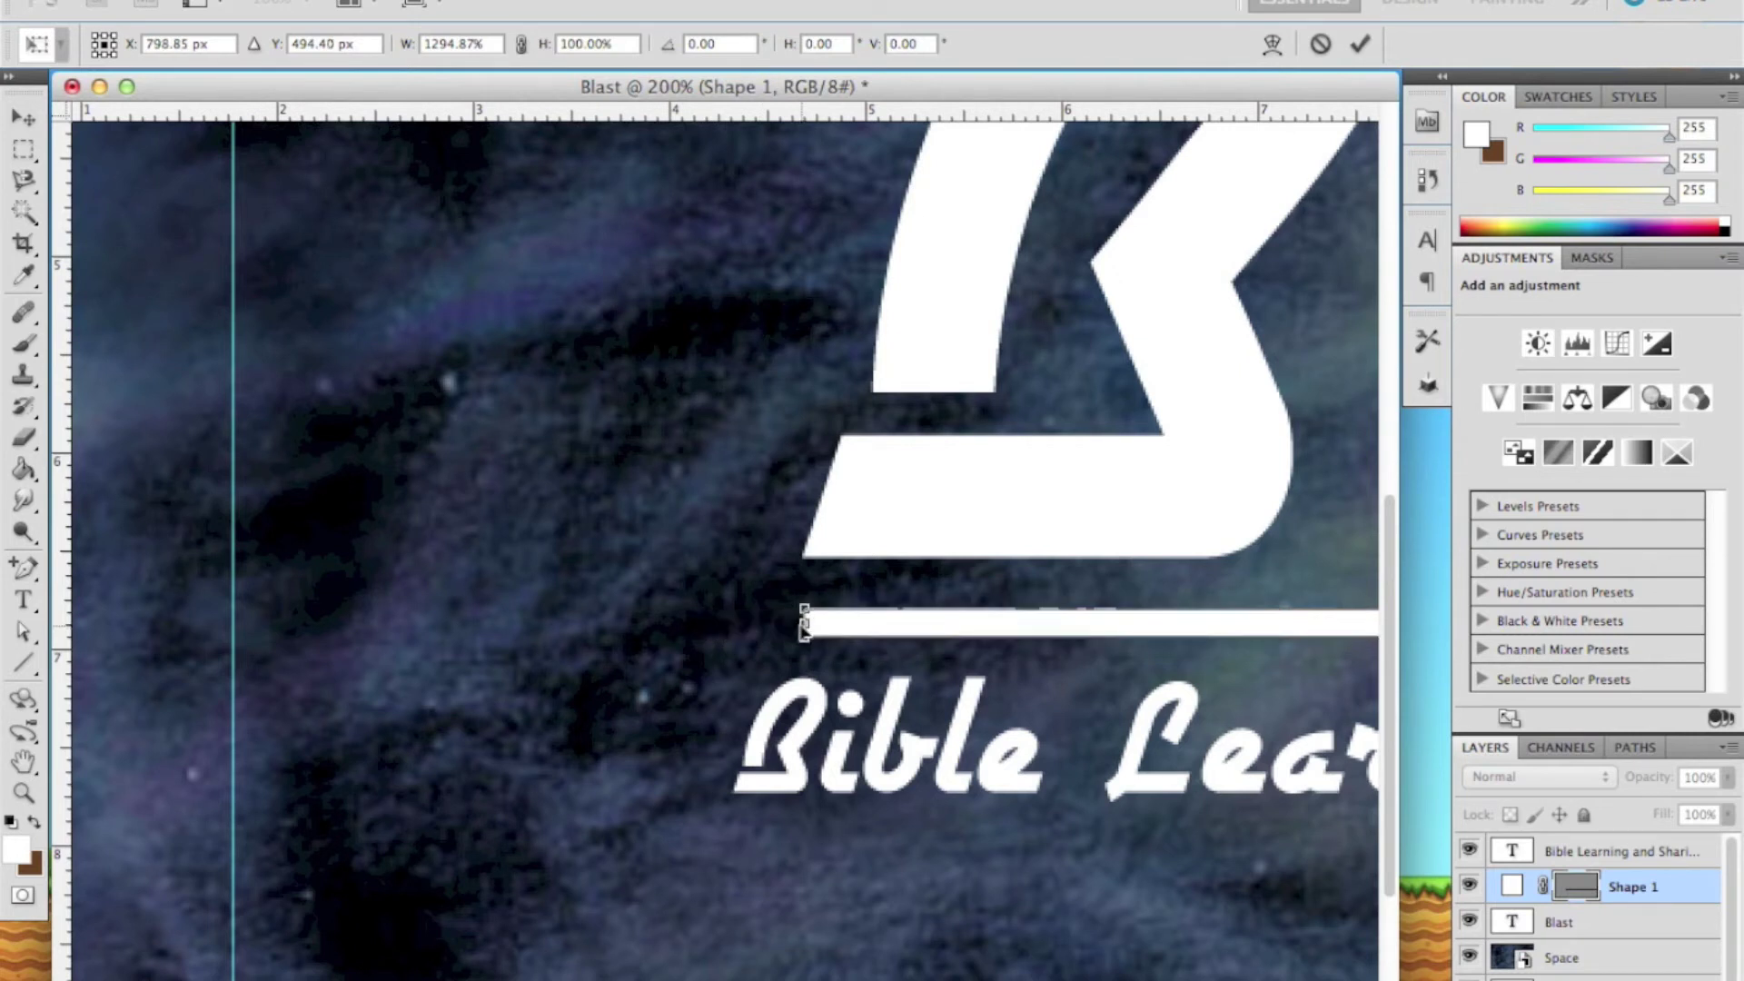
pyautogui.press('super+z')
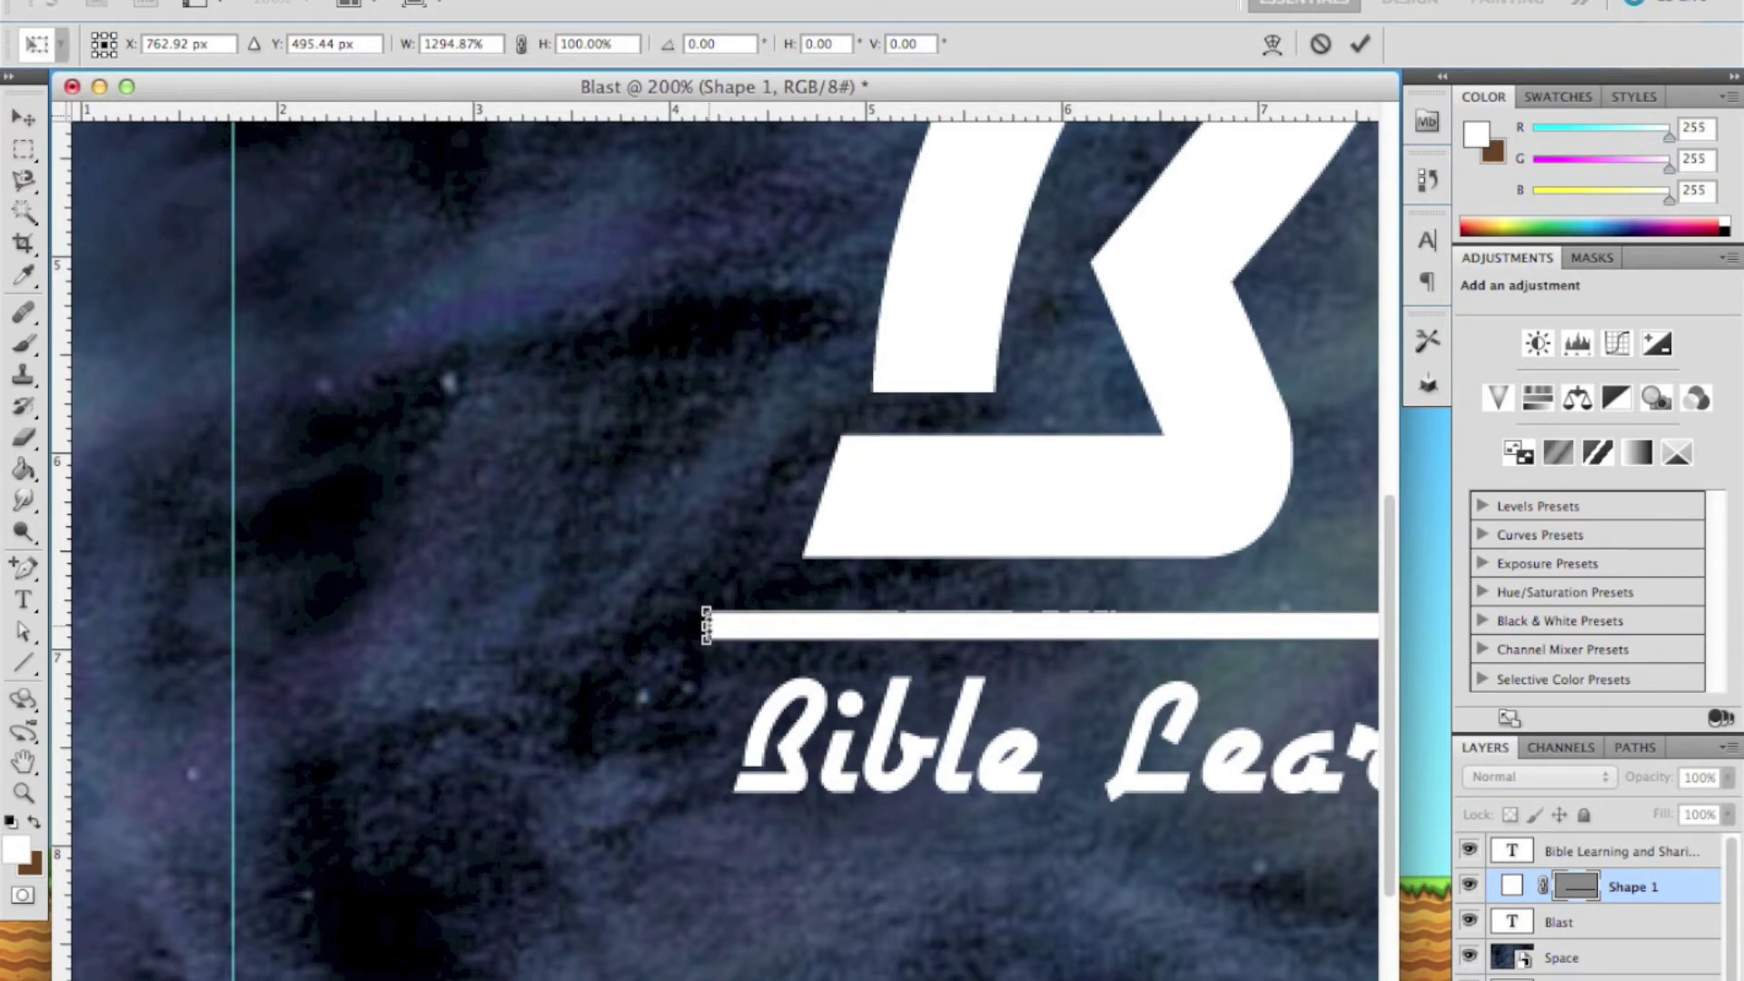
pyautogui.moveTo(704, 626); pyautogui.dragTo(782, 627)
pyautogui.hscroll(15, 963, 640)
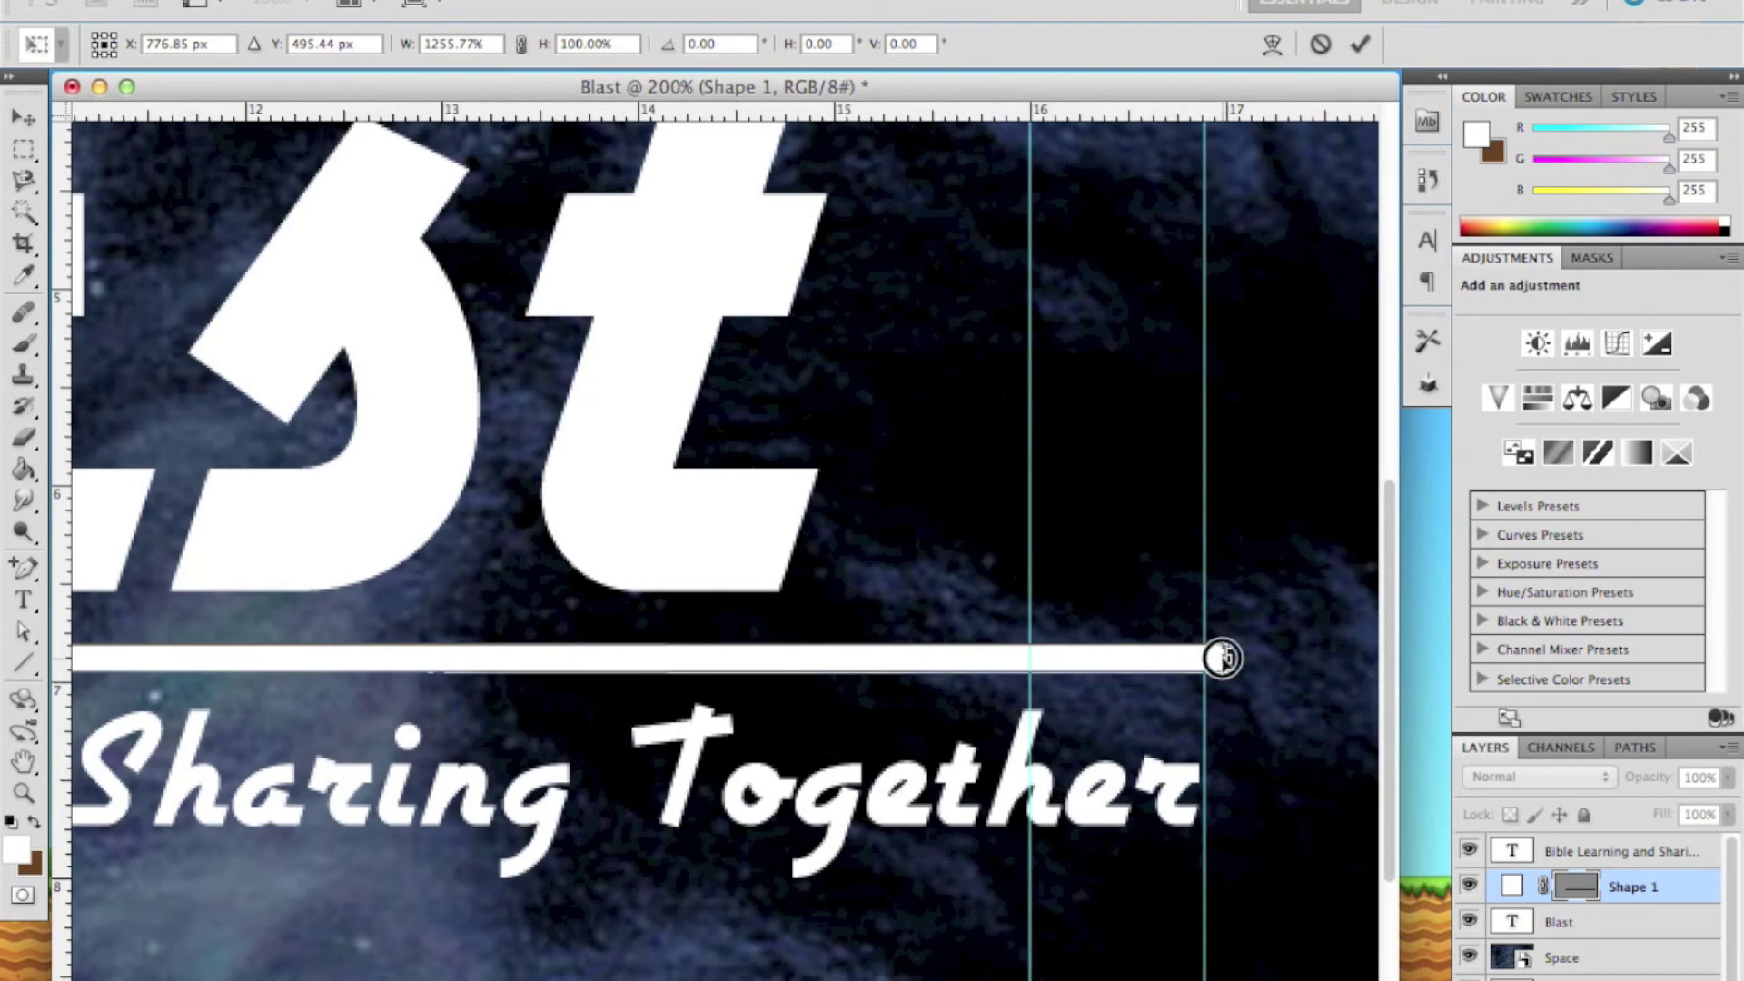
pyautogui.moveTo(1227, 658); pyautogui.dragTo(1204, 660)
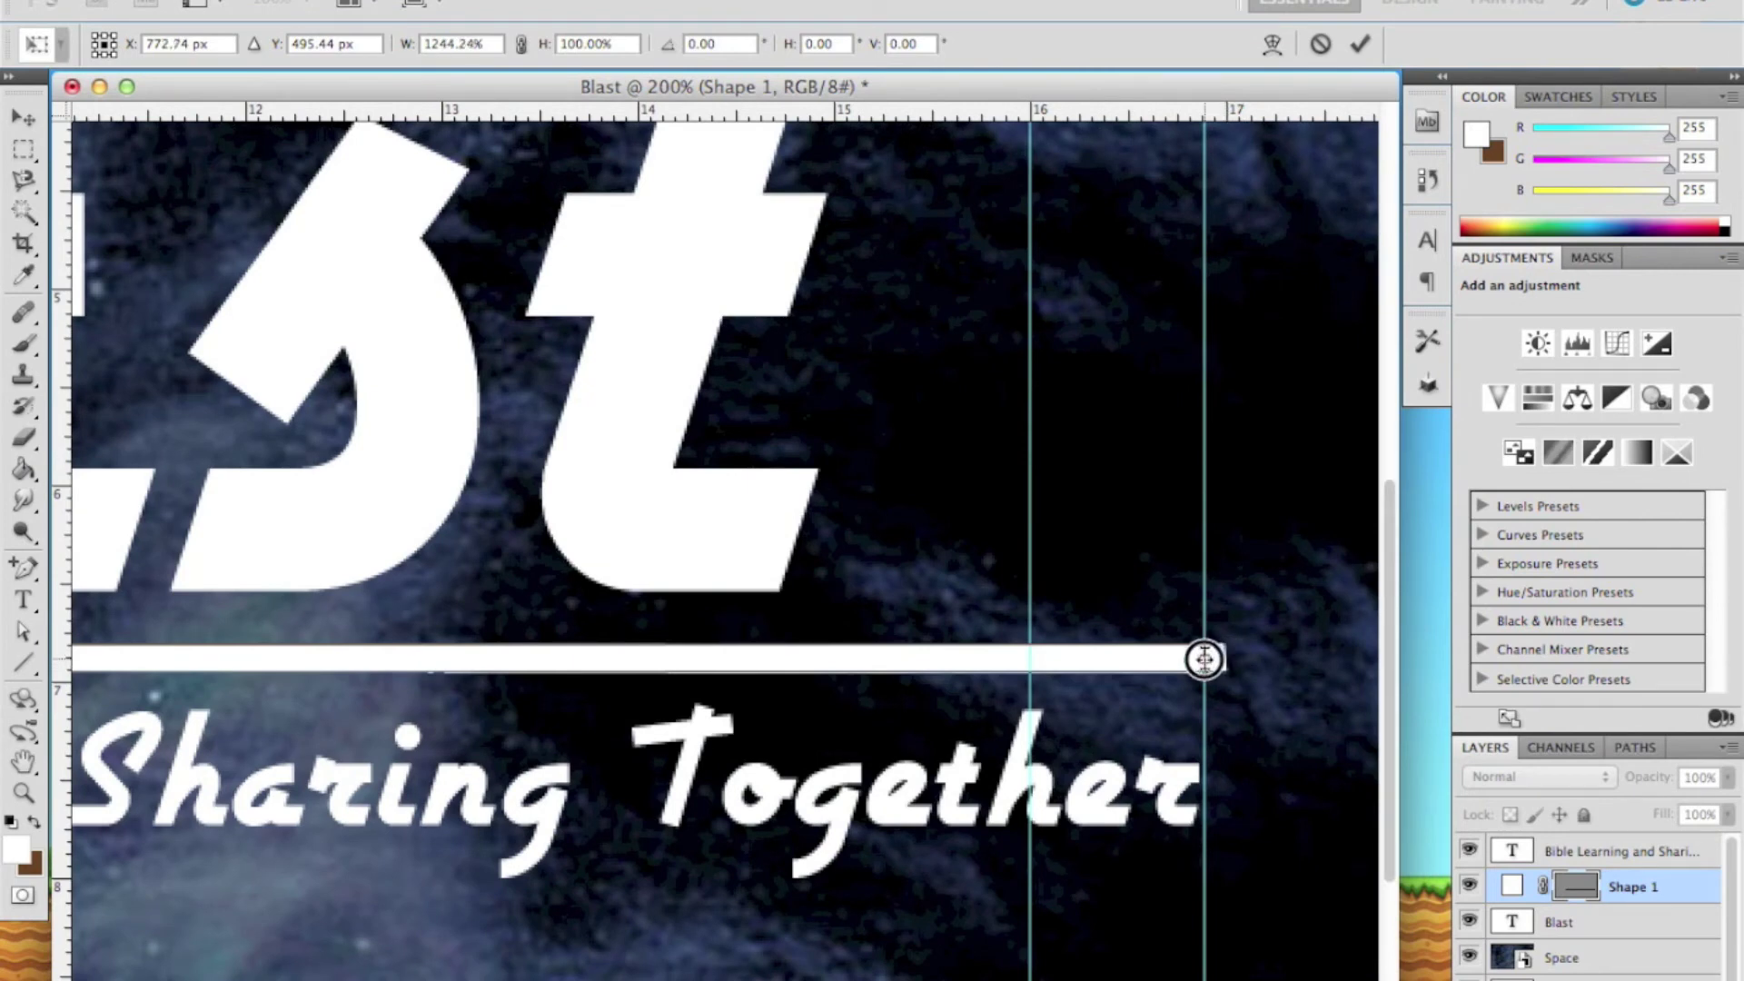
pyautogui.press('super+minus')
pyautogui.press('super+minus')
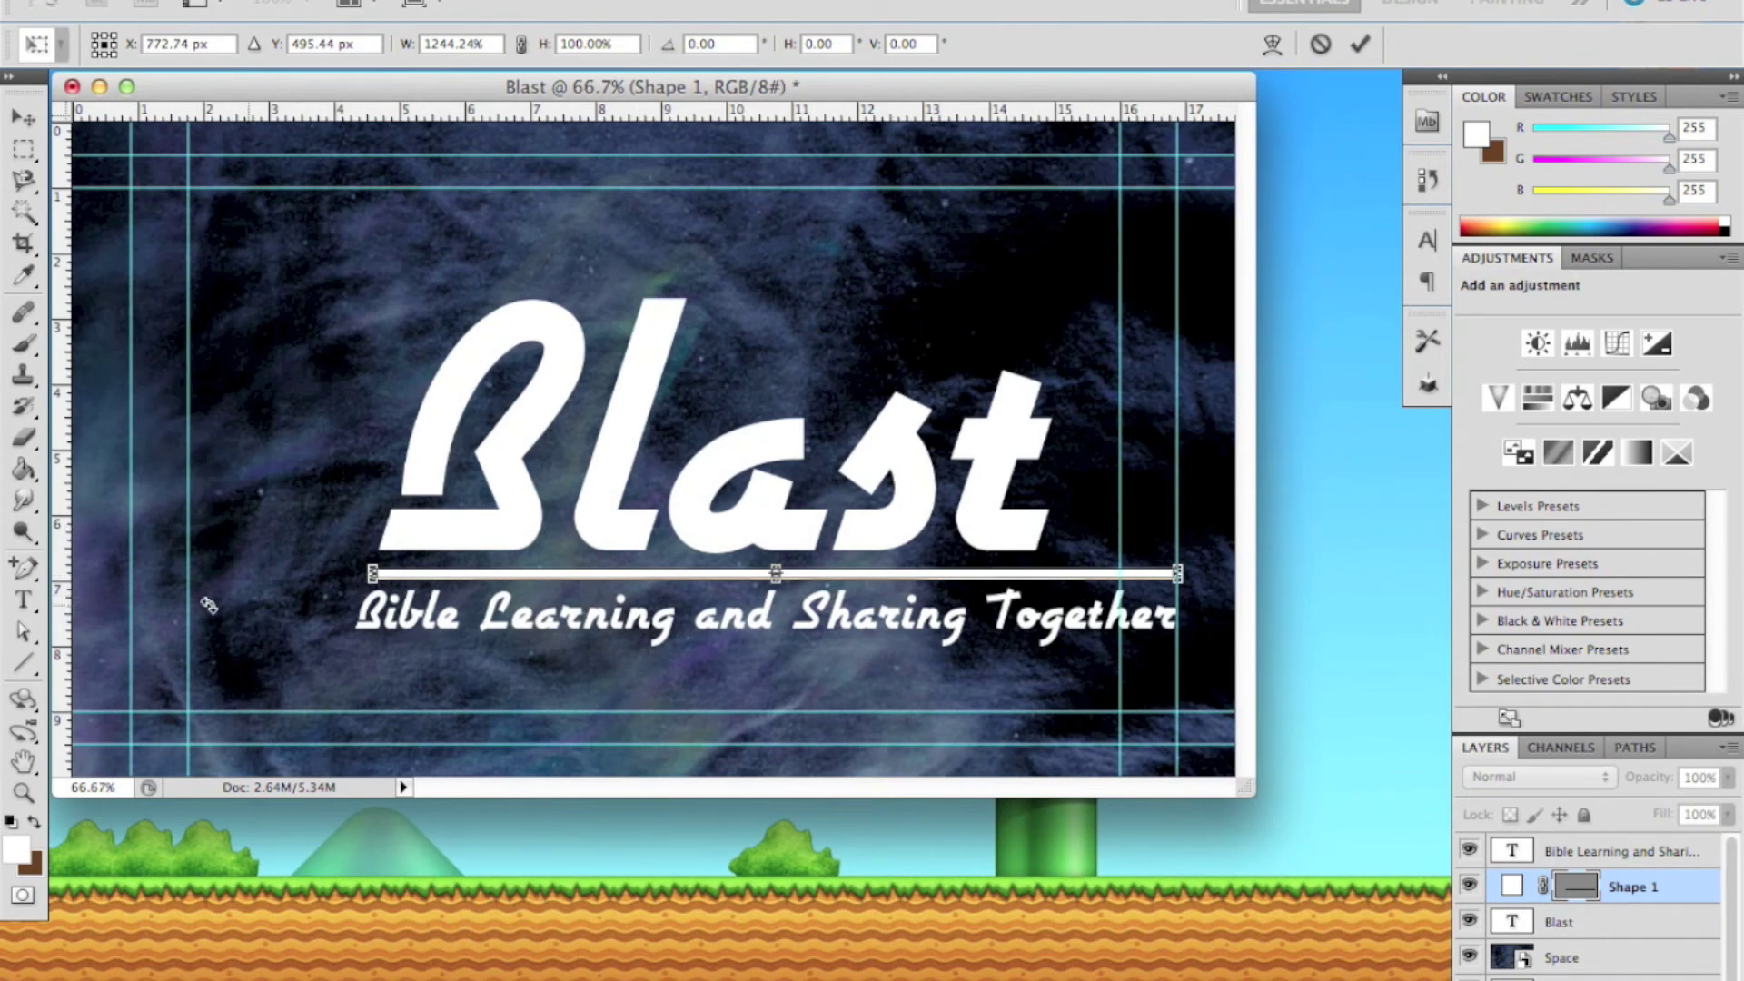
pyautogui.click(211, 2)
pyautogui.click(36, 332)
pyautogui.click(22, 118)
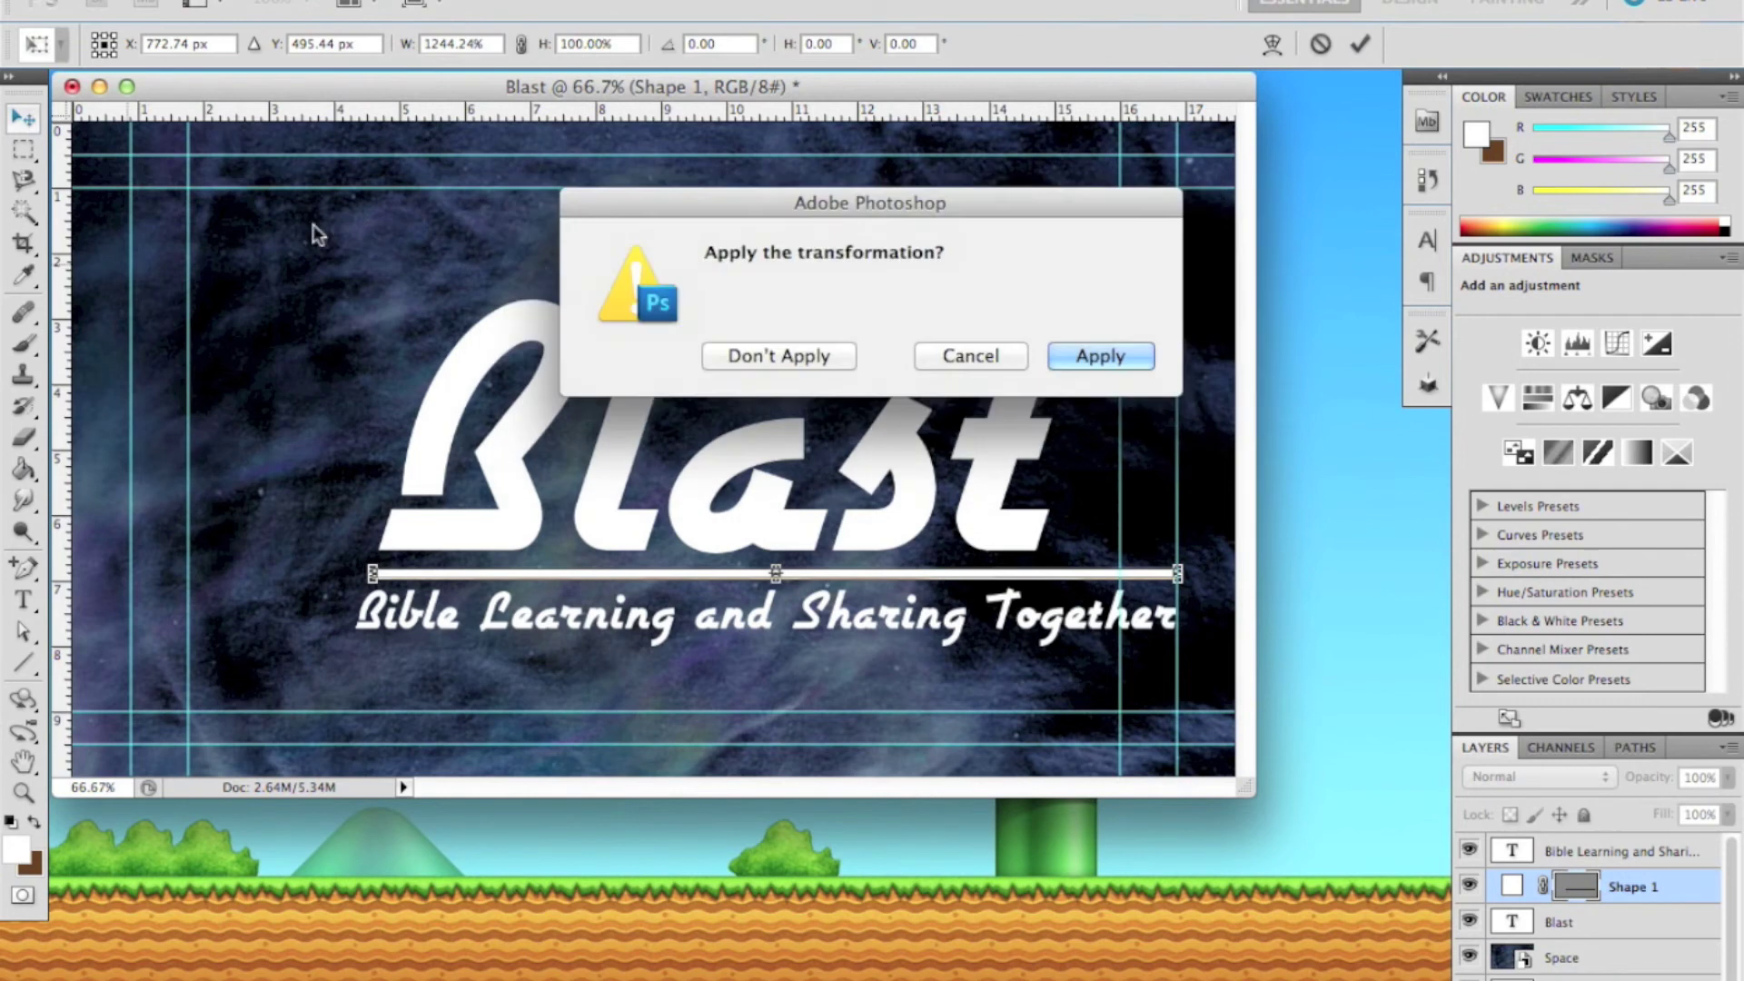
pyautogui.press('Return')
# Place Rocket.png from the Desktop over the start of the Blast title and flip it horizontally.
pyautogui.click(211, 2)
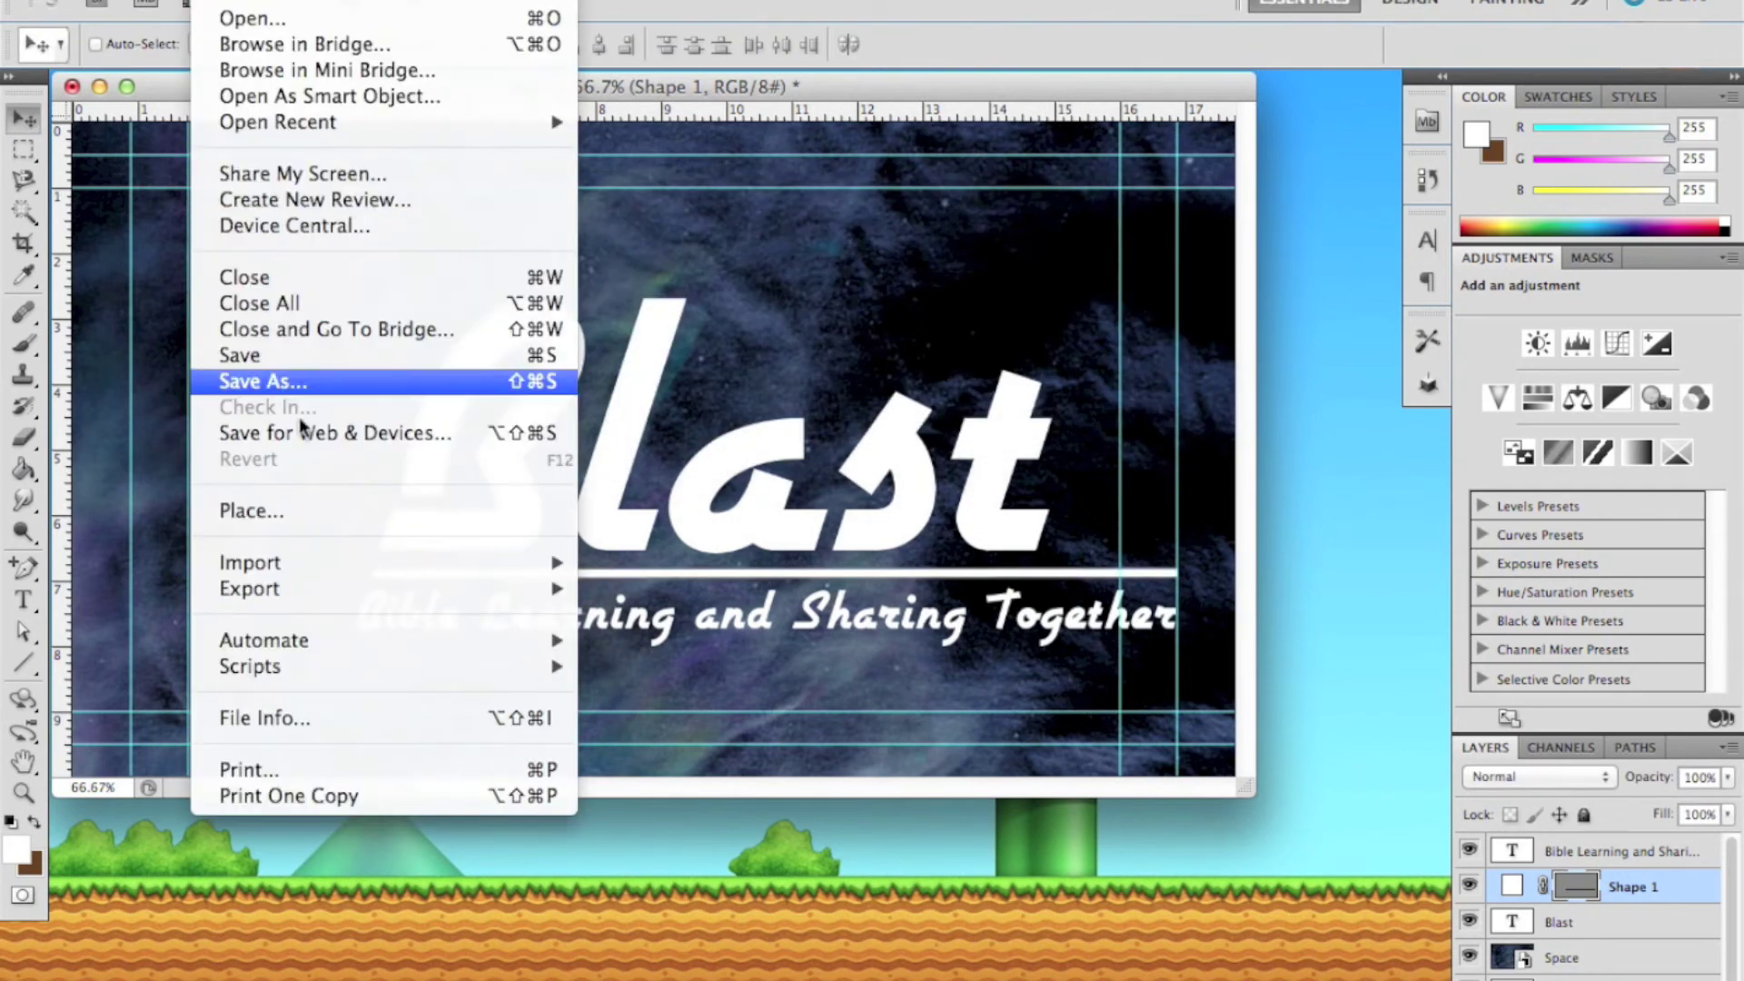
pyautogui.click(281, 513)
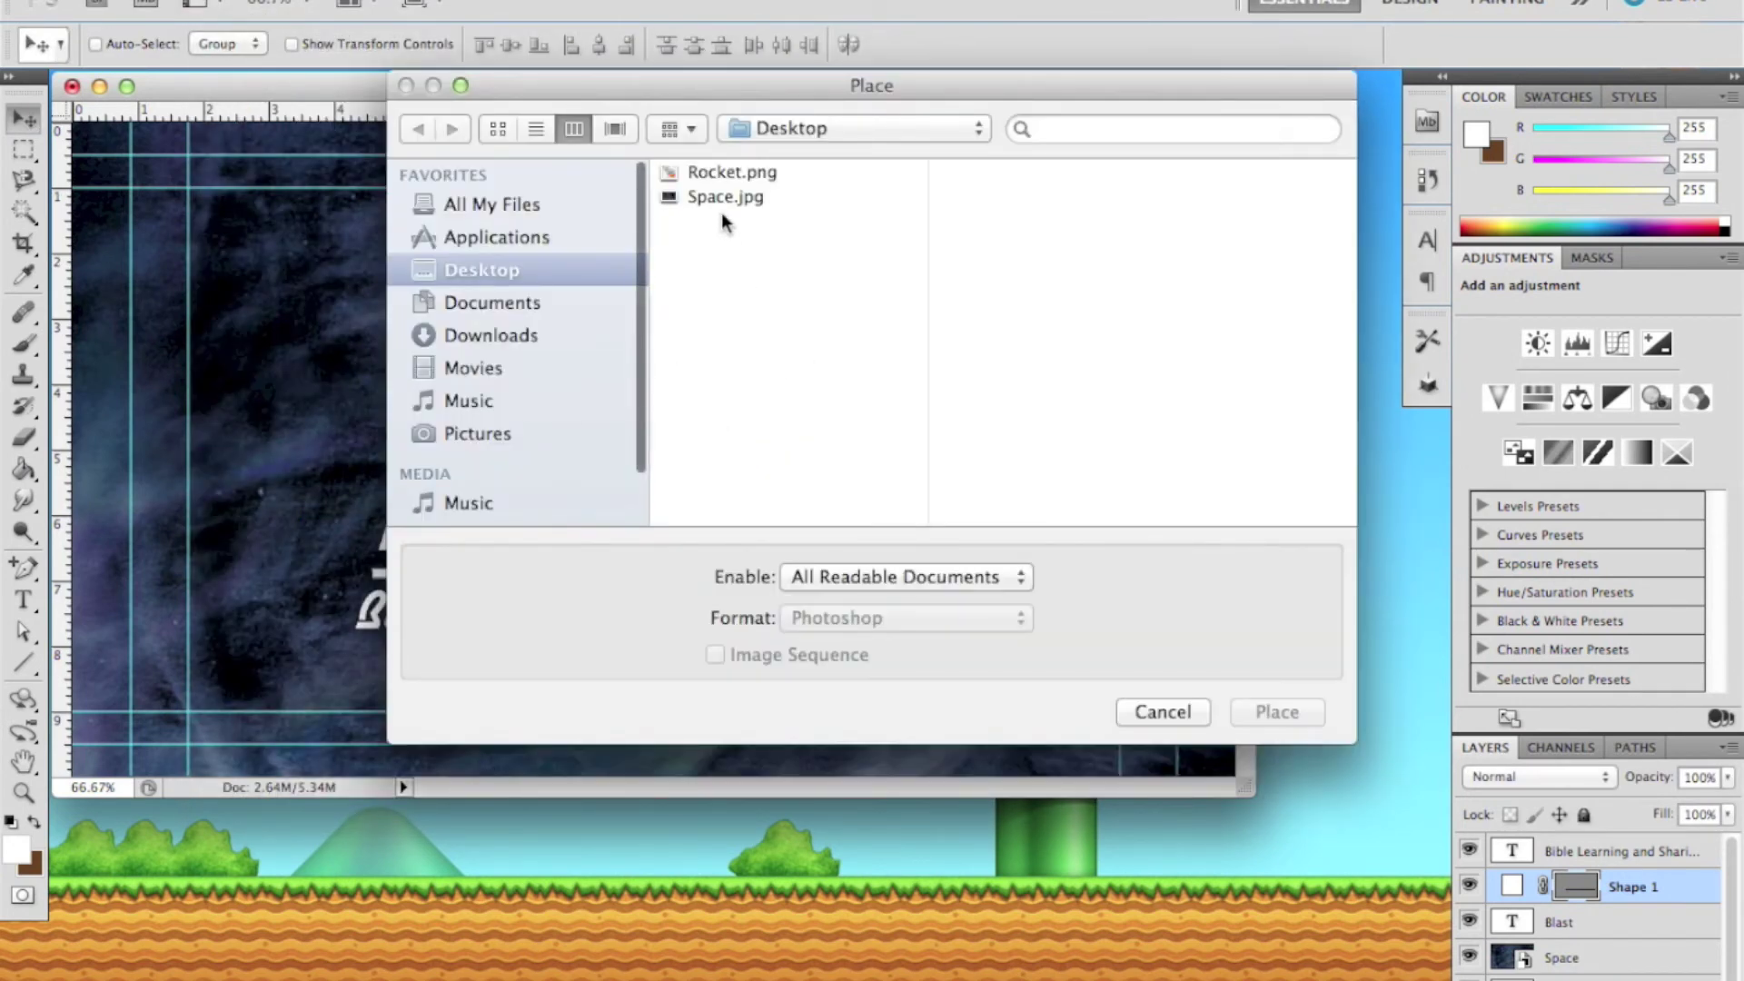
pyautogui.click(729, 176)
pyautogui.doubleClick(728, 176)
pyautogui.moveTo(607, 448); pyautogui.dragTo(365, 446)
pyautogui.rightClick(367, 445)
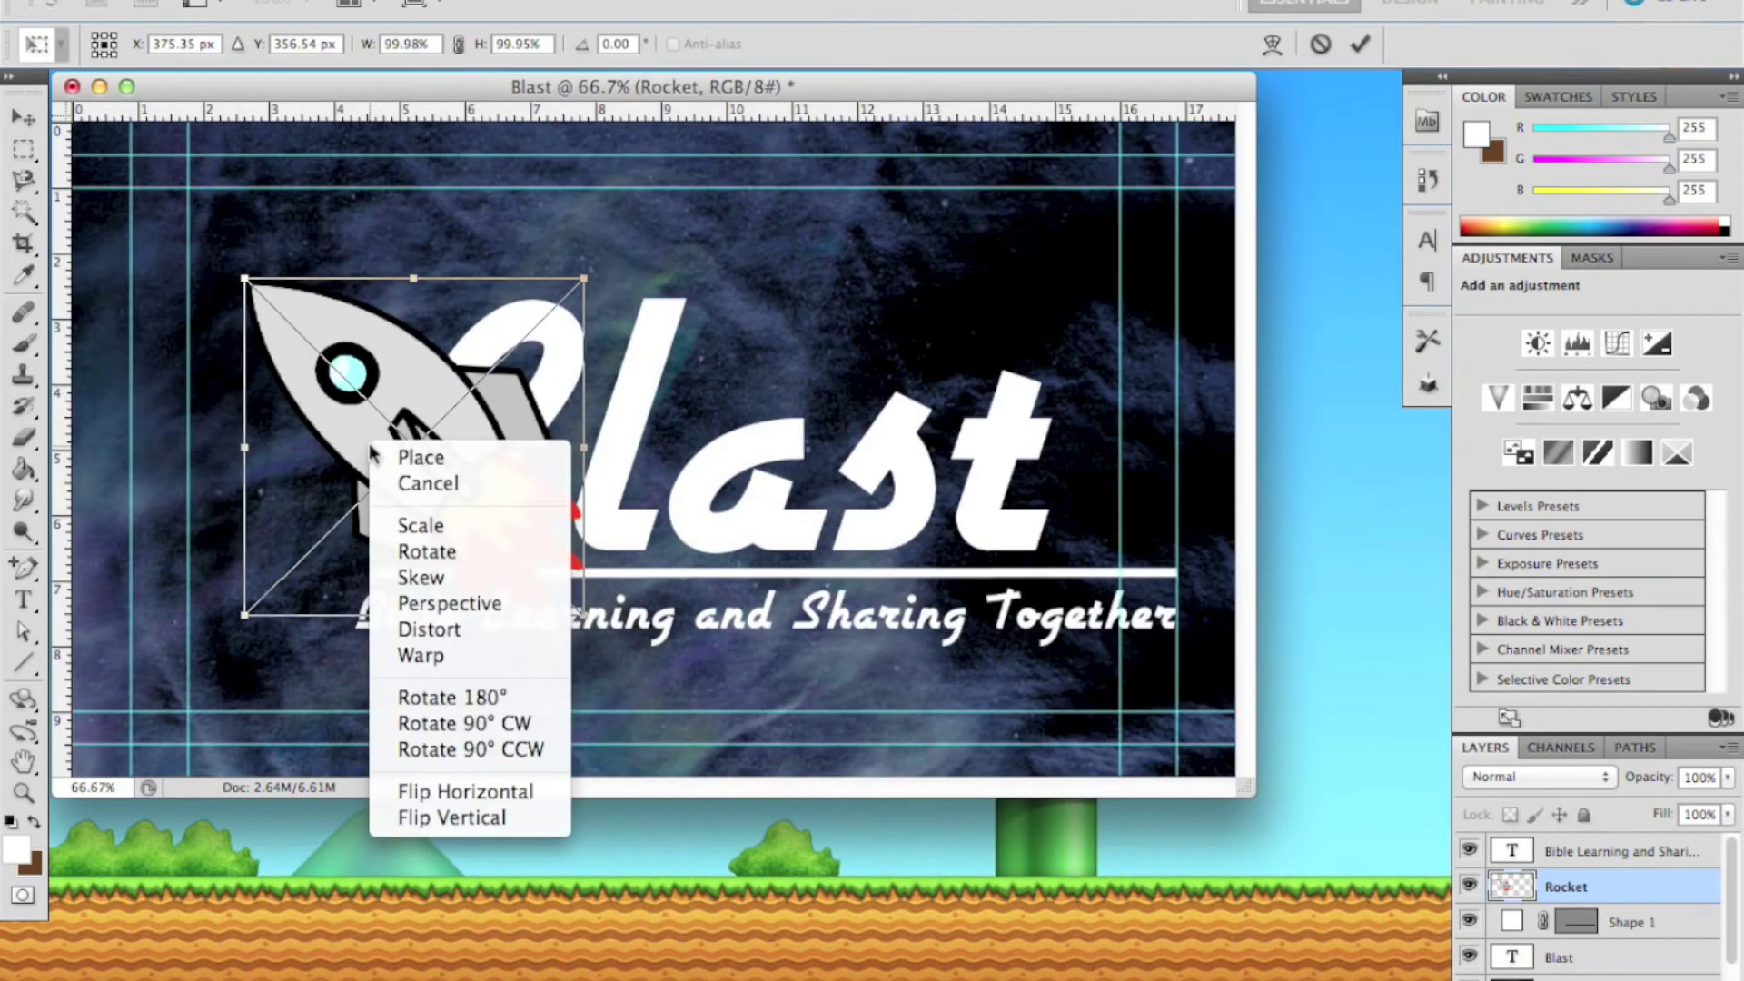
pyautogui.click(493, 793)
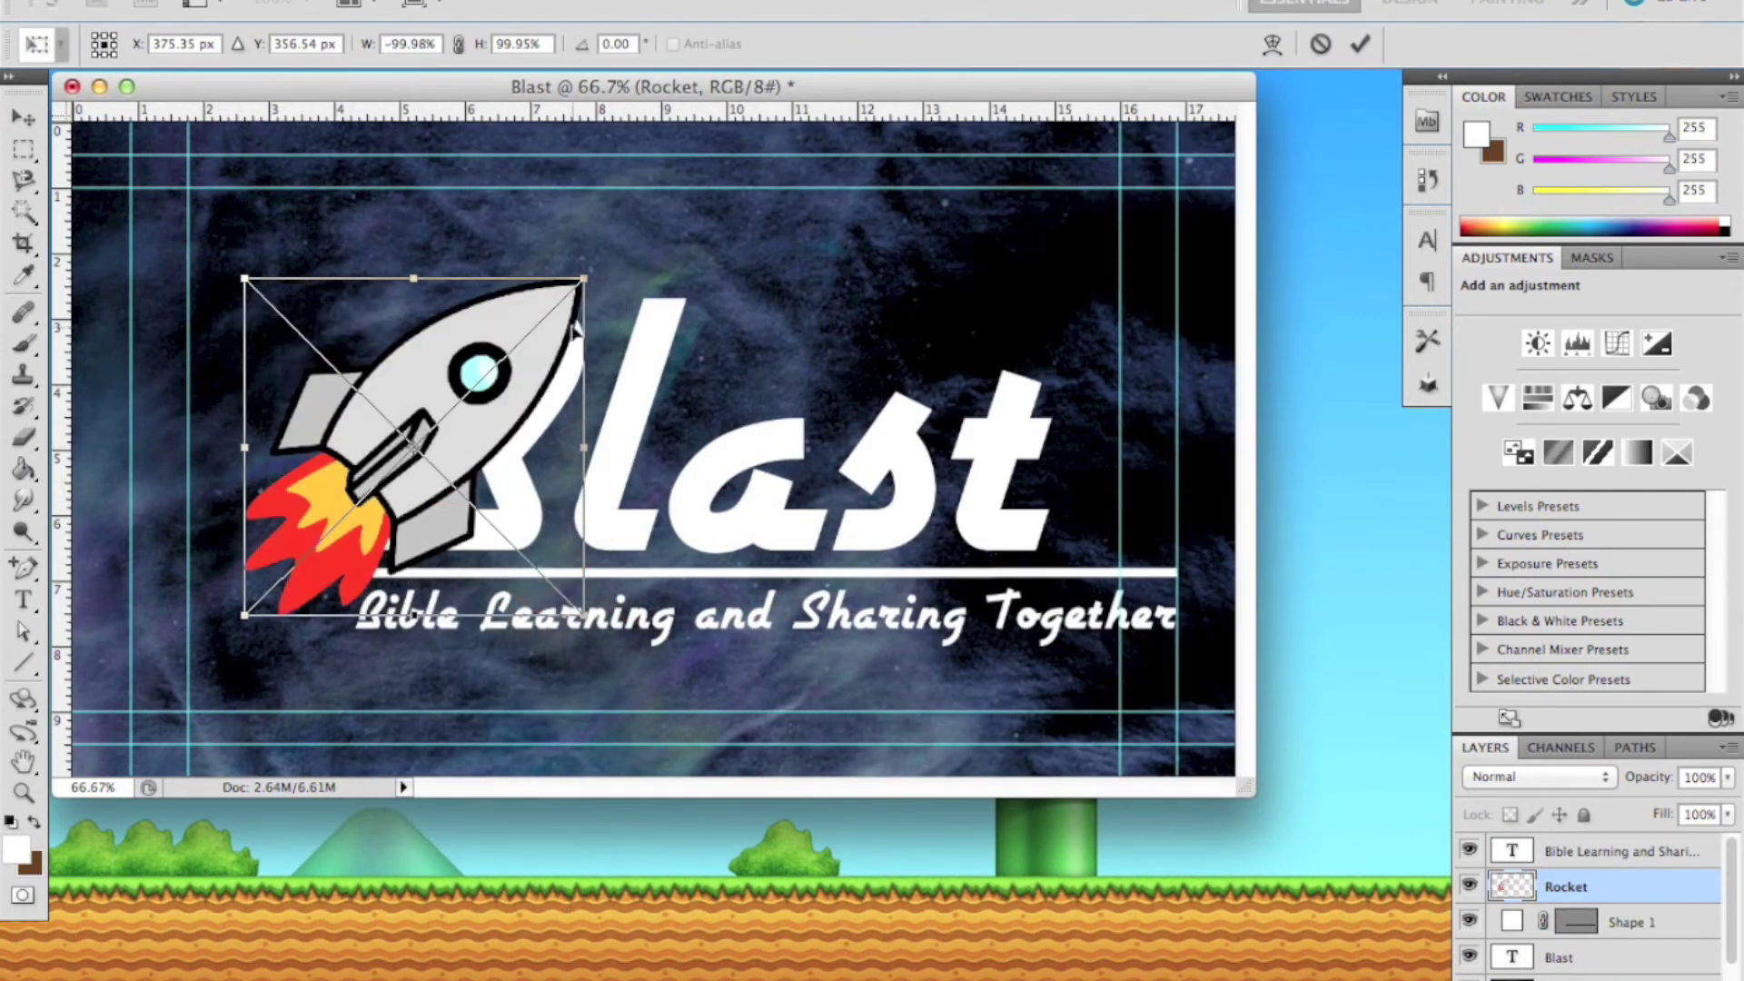
# Rotate the rocket about -29° and enlarge it to about 122%, positioned to the left of the Blast title.
pyautogui.moveTo(602, 296); pyautogui.dragTo(504, 221)
pyautogui.moveTo(392, 355); pyautogui.dragTo(244, 461)
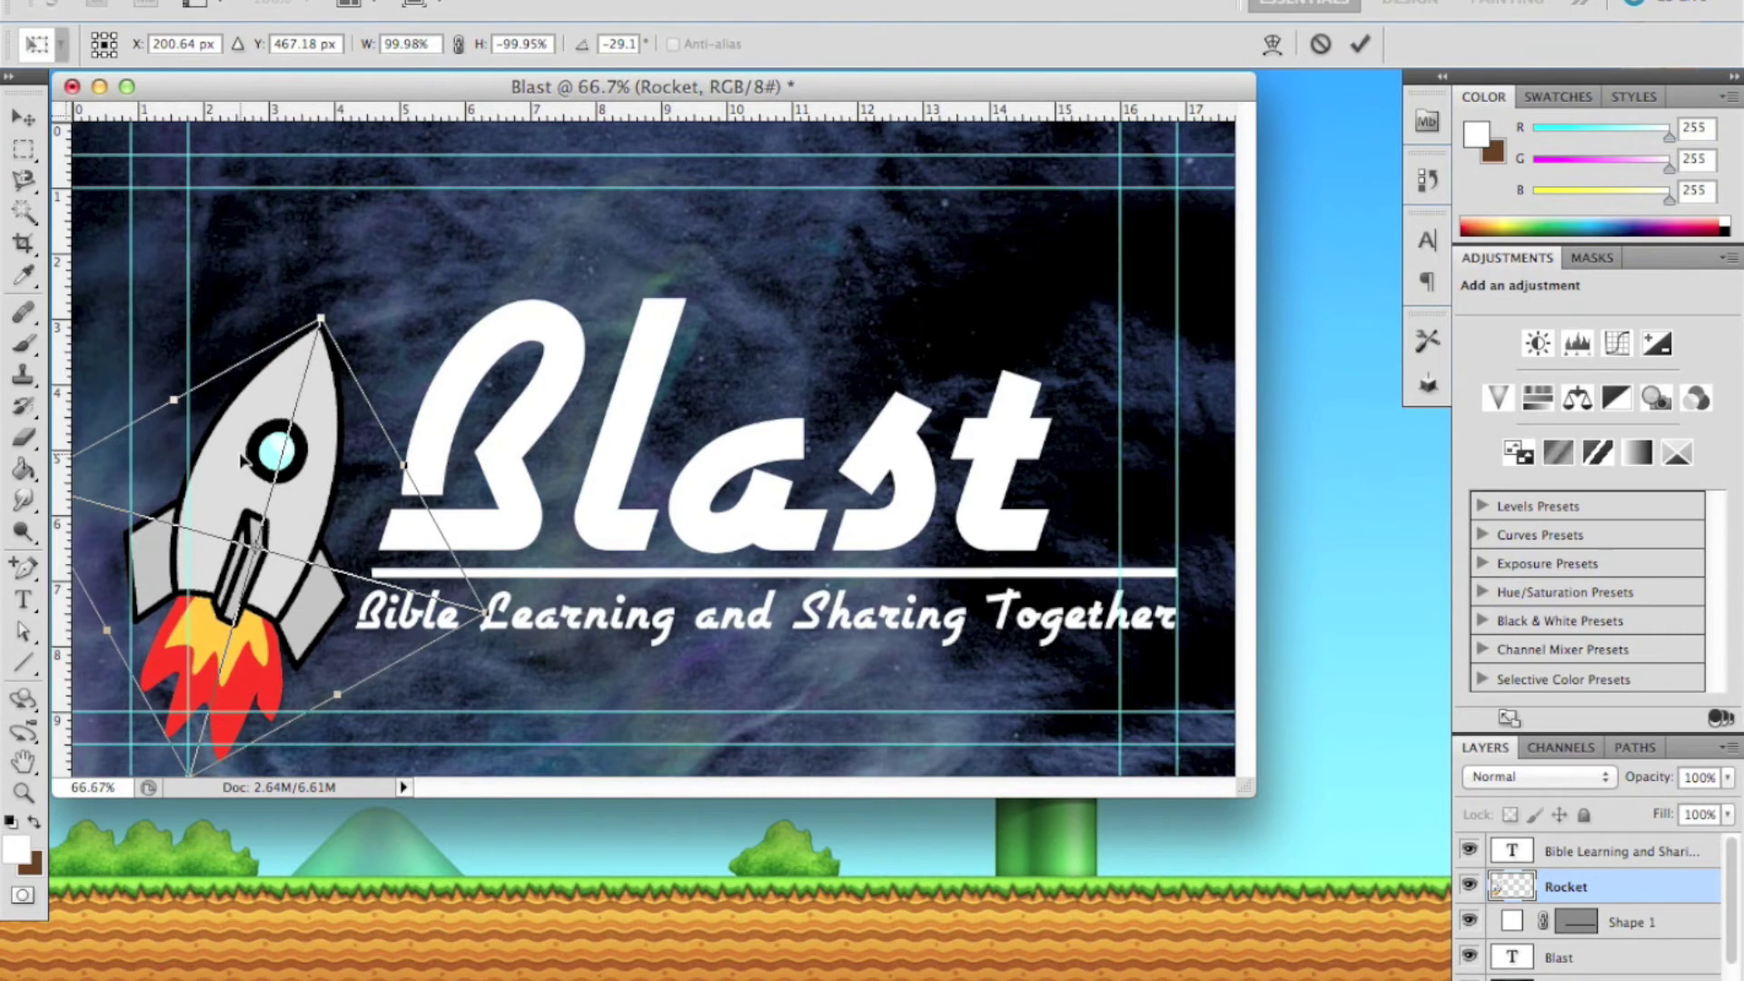
pyautogui.moveTo(328, 316); pyautogui.dragTo(320, 213)
pyautogui.moveTo(311, 517); pyautogui.dragTo(281, 507)
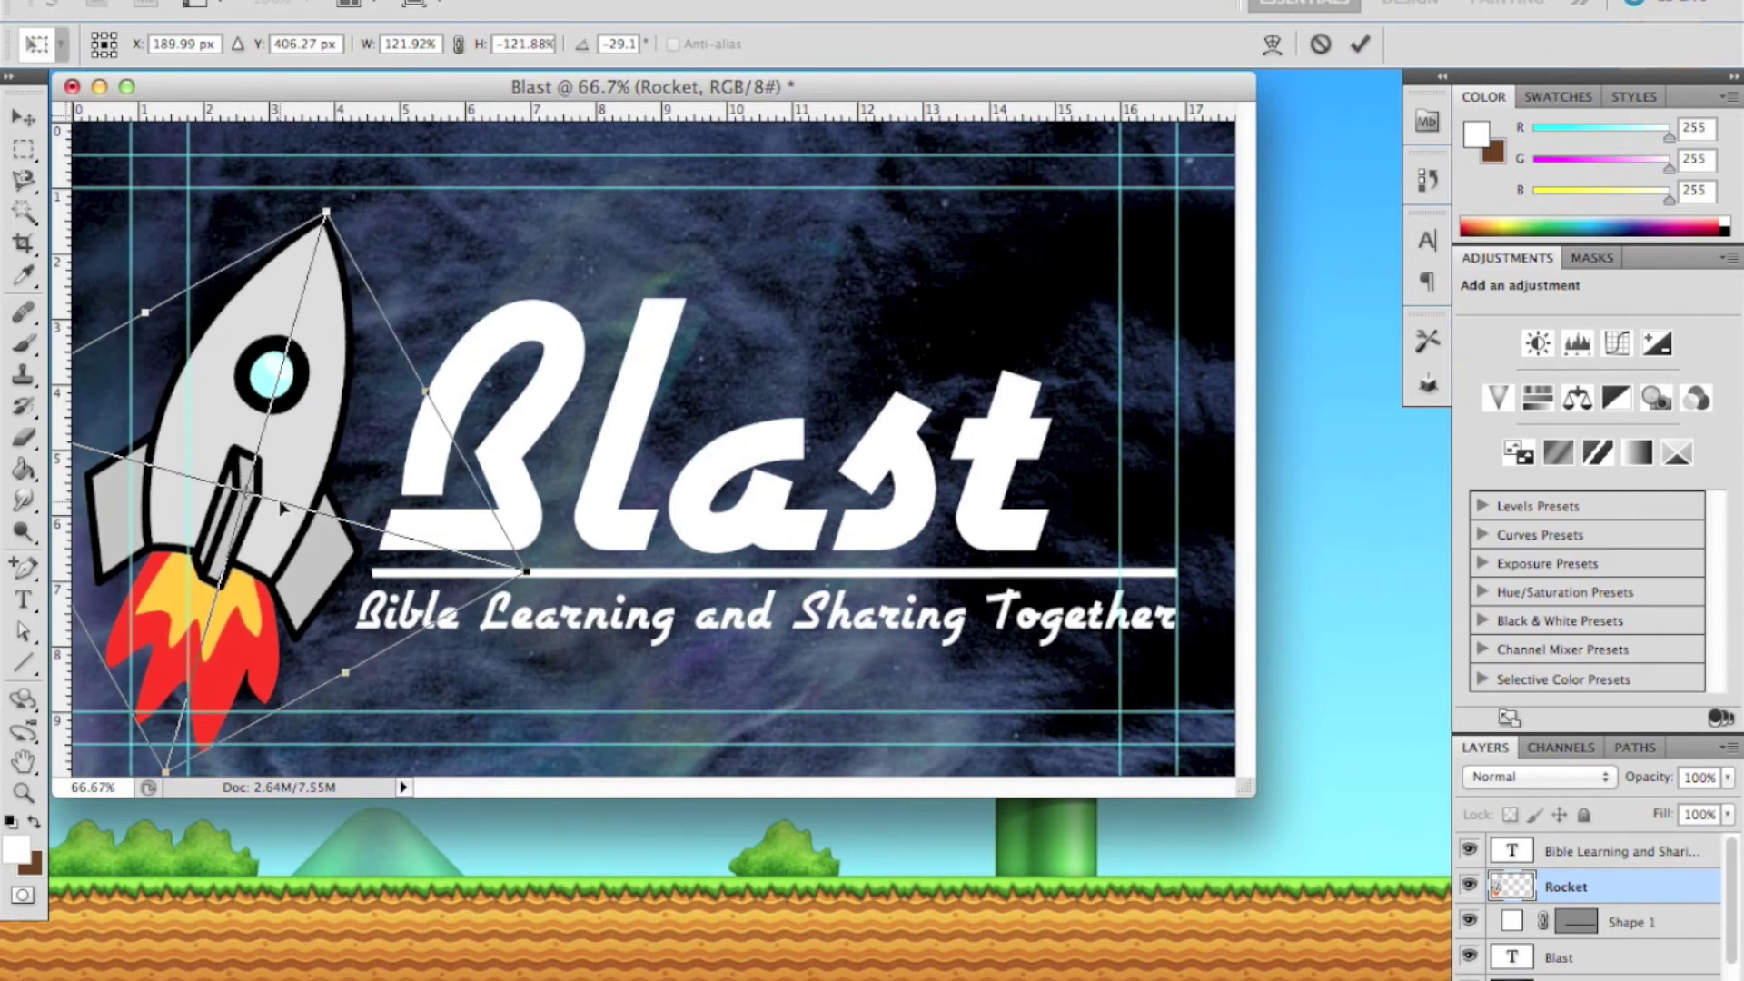
pyautogui.press('Return')
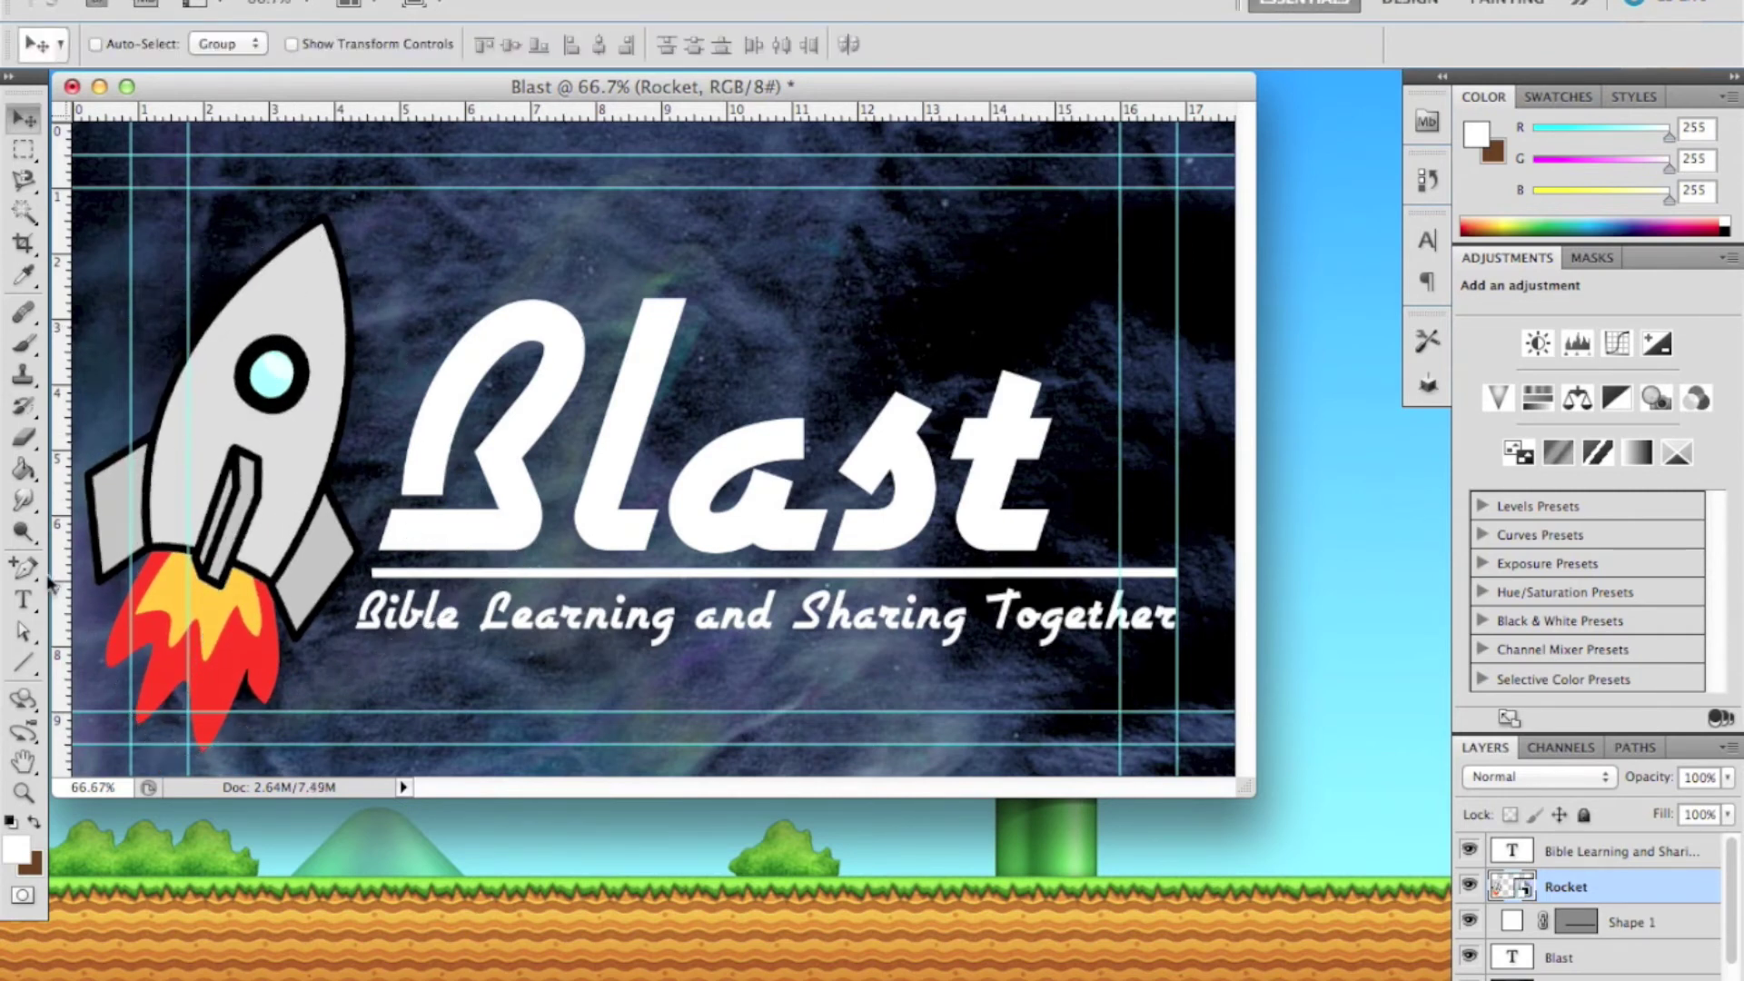
# Add a centered 68 pt Airstream text box above the Blast title reading "Every Wednesday night at 7:30 pm.".
pyautogui.click(24, 600)
pyautogui.moveTo(584, 148); pyautogui.dragTo(1124, 285)
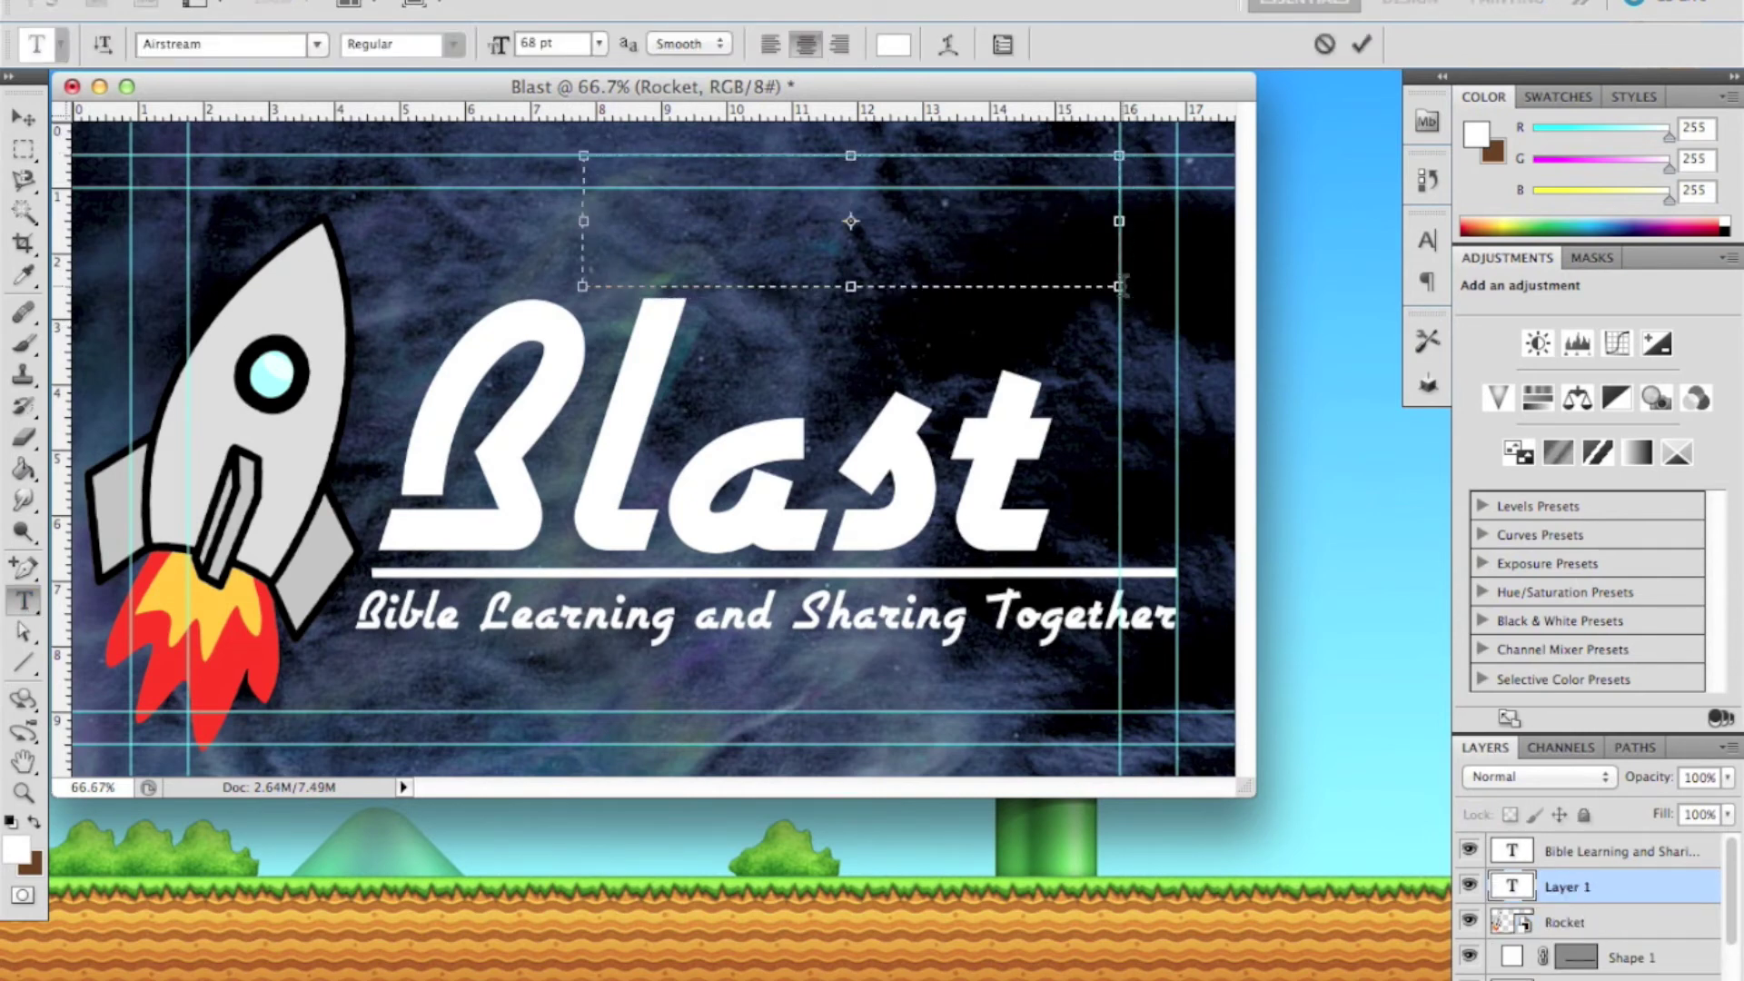
pyautogui.write('Every Wednesday ni')
pyautogui.press('BackSpace')
pyautogui.press('BackSpace')
pyautogui.write('night at 7:3')
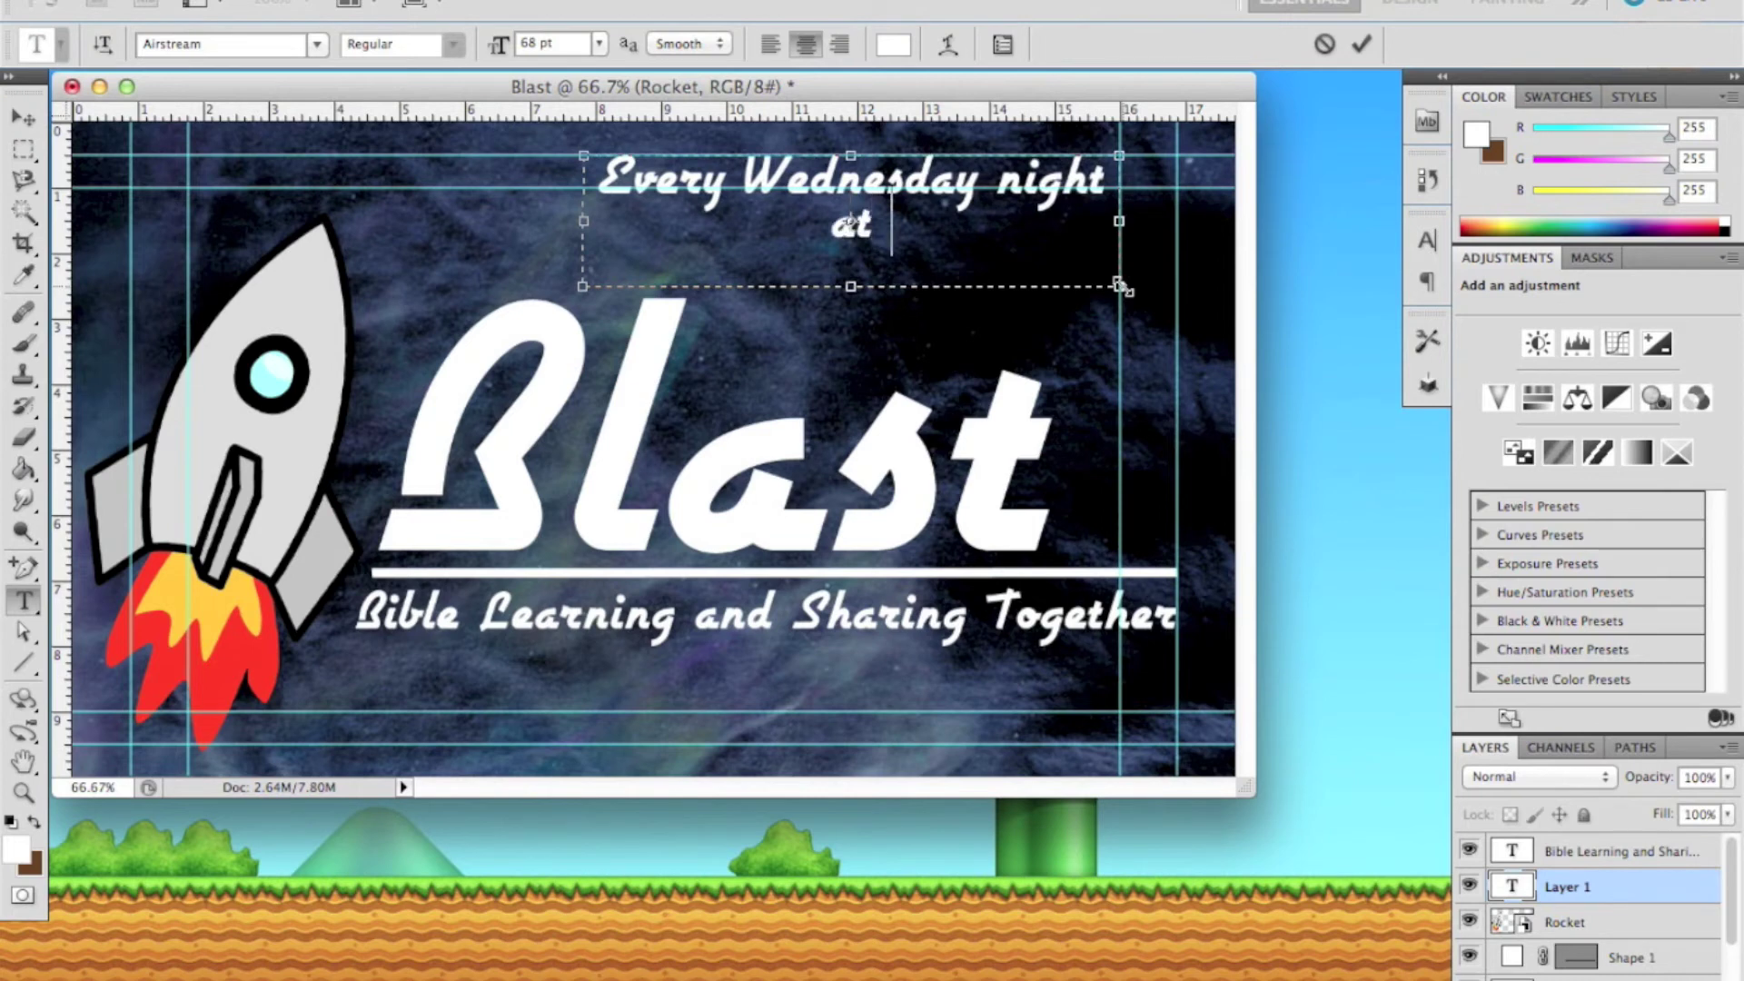
pyautogui.write('0 ')
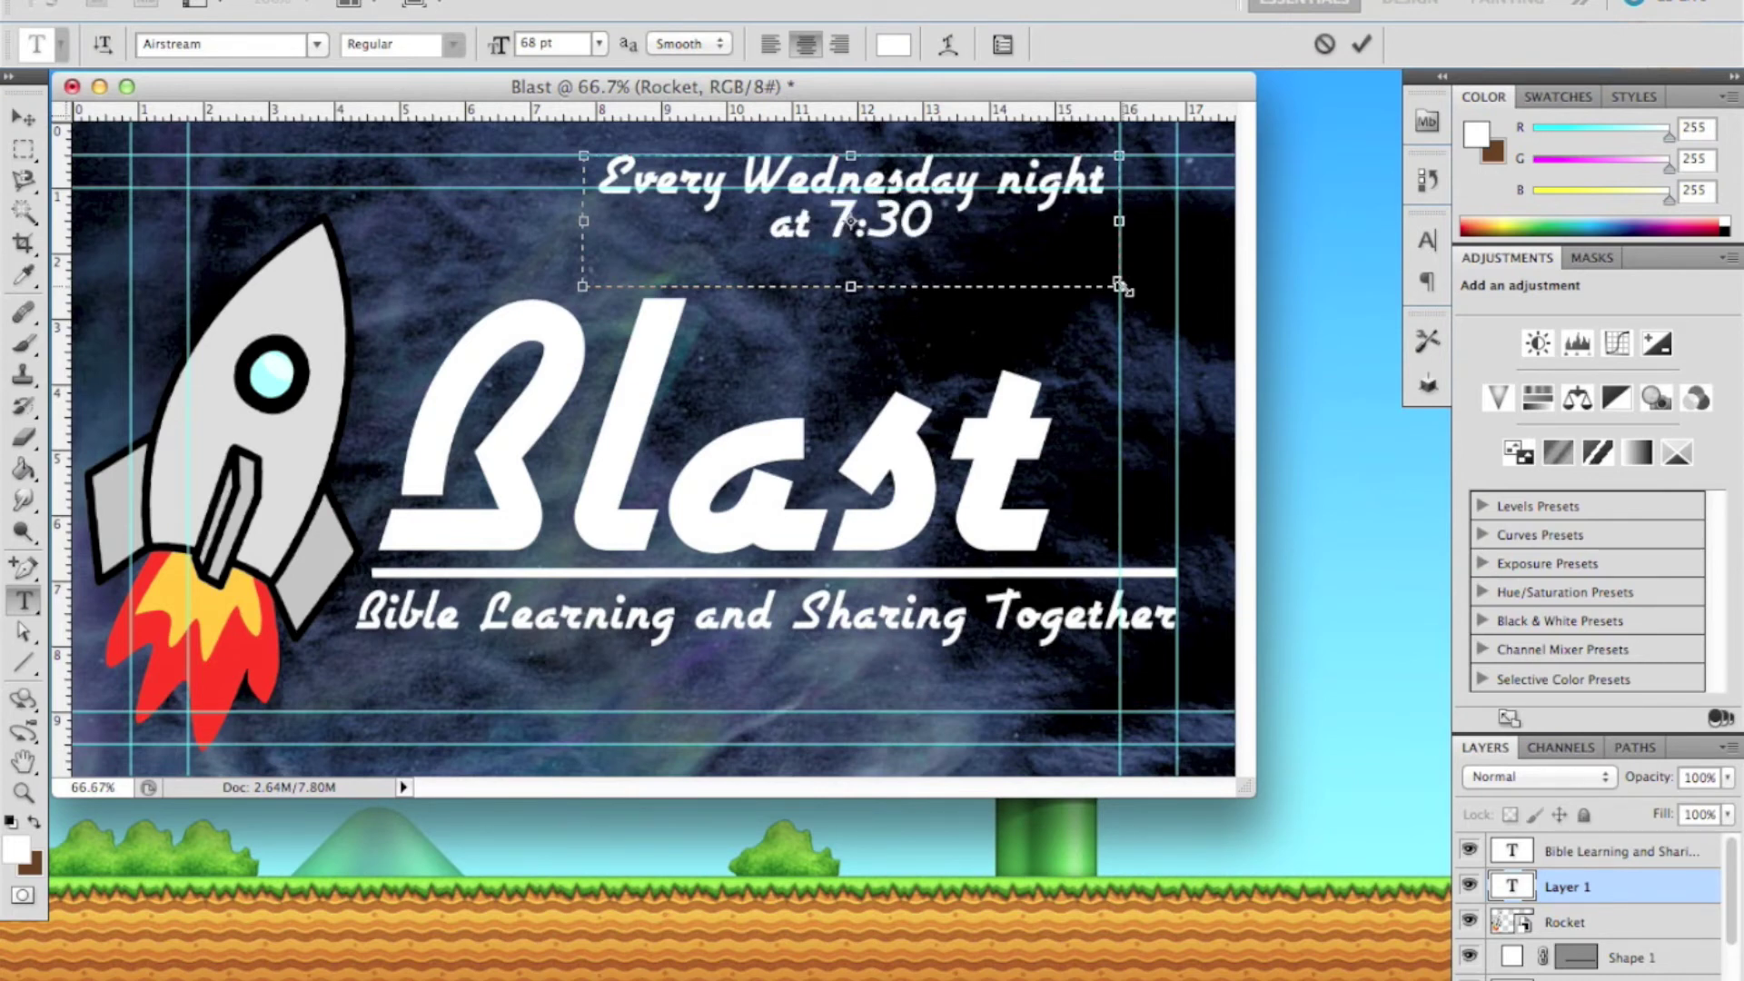
pyautogui.write('pm')
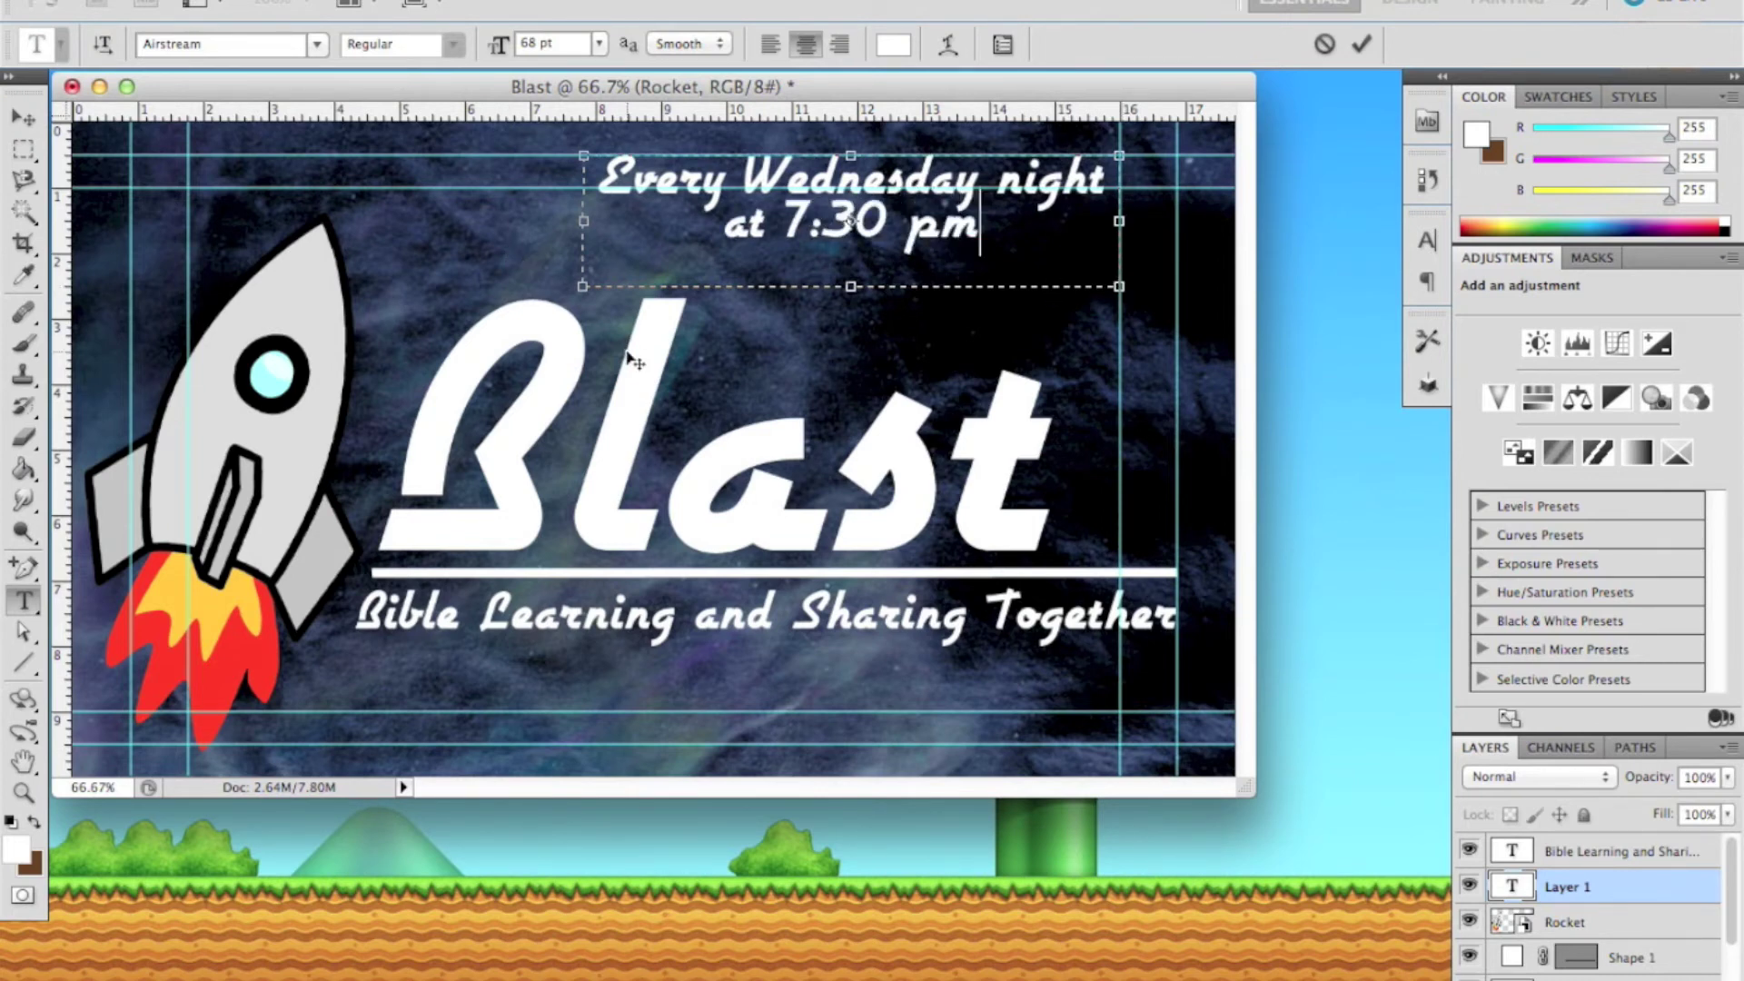
pyautogui.write('.')
pyautogui.click(36, 124)
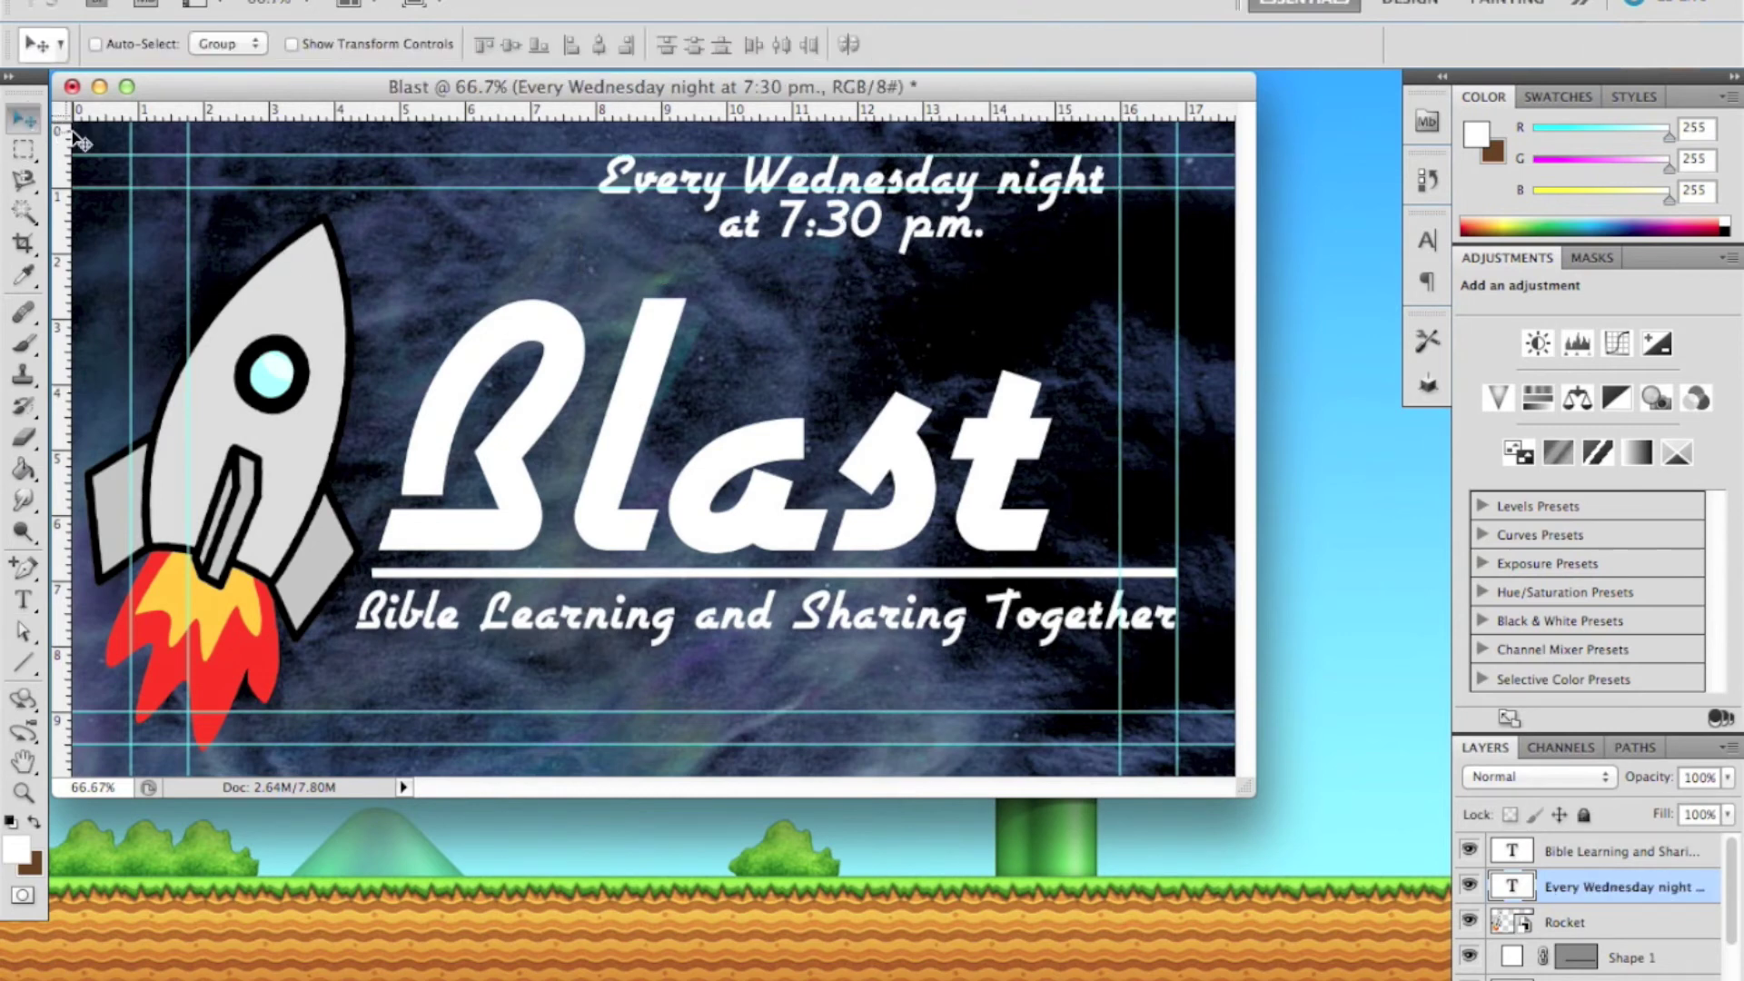
# Move the Wednesday night text down and right to the inner top and right guides, and save the document as Blast.psd.
pyautogui.moveTo(828, 204); pyautogui.dragTo(842, 236)
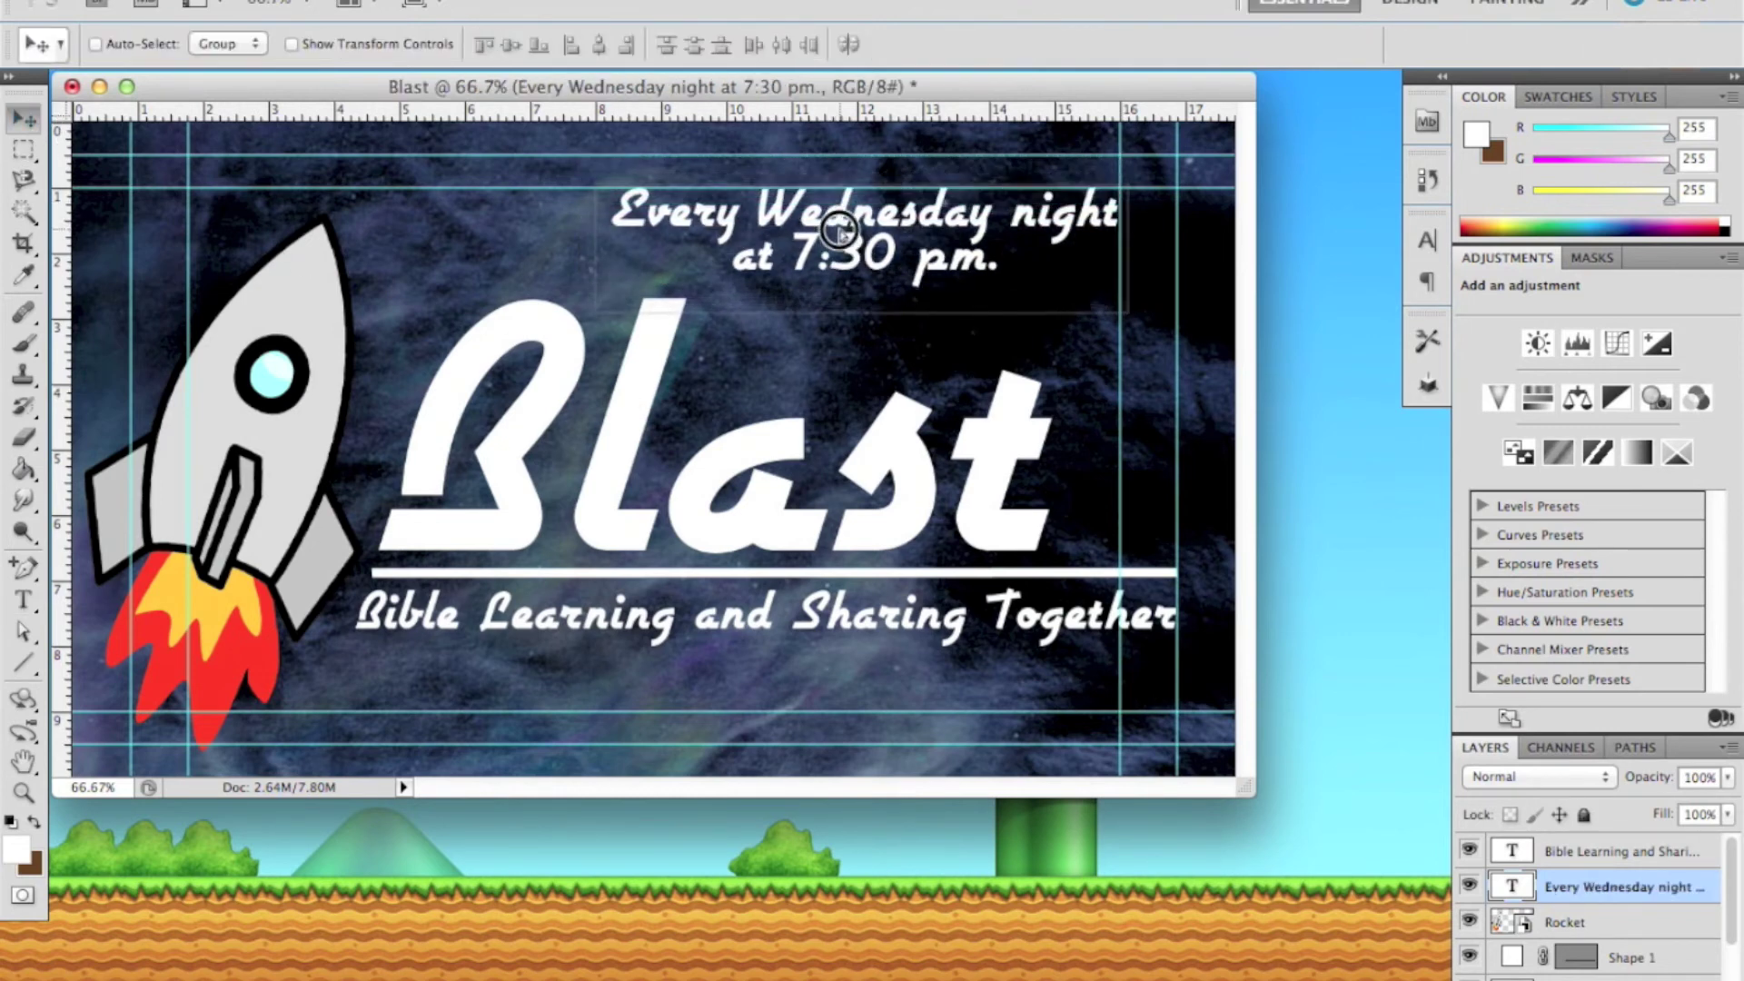
pyautogui.hotkey('ctrl', 's')
pyautogui.press('m')
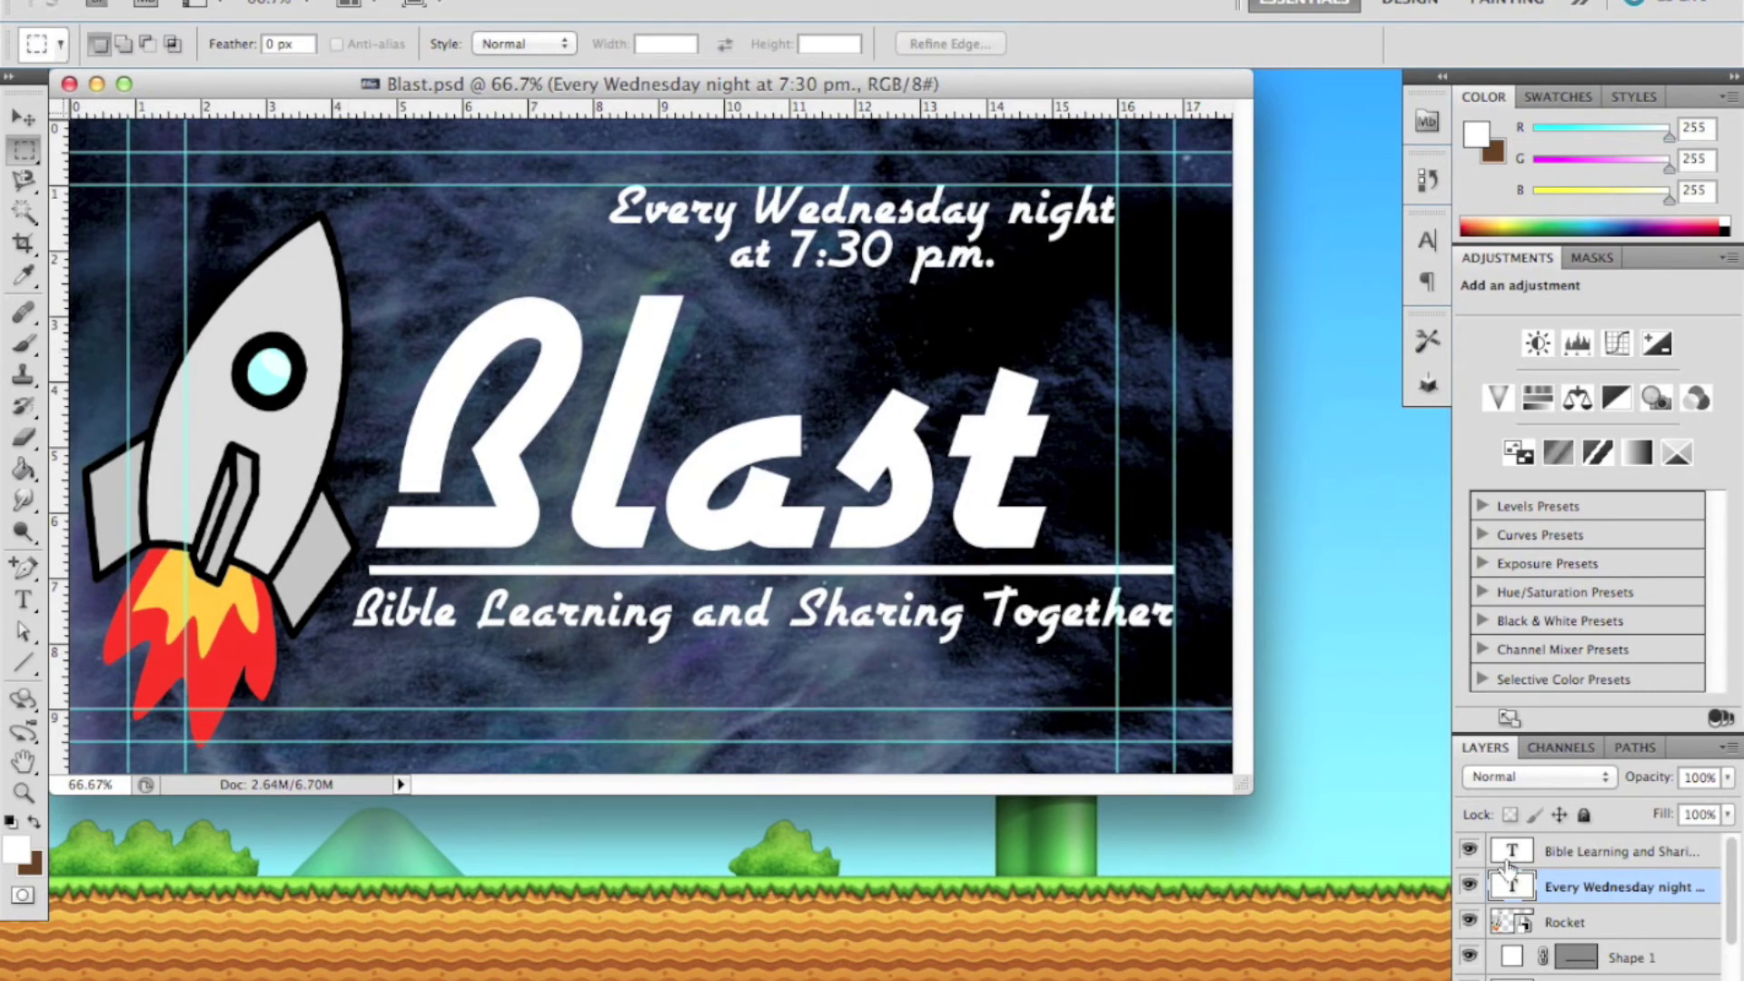
# Add a drop shadow to the Rocket layer with 17 px distance, 22% spread and 7 px size.
pyautogui.click(1712, 924)
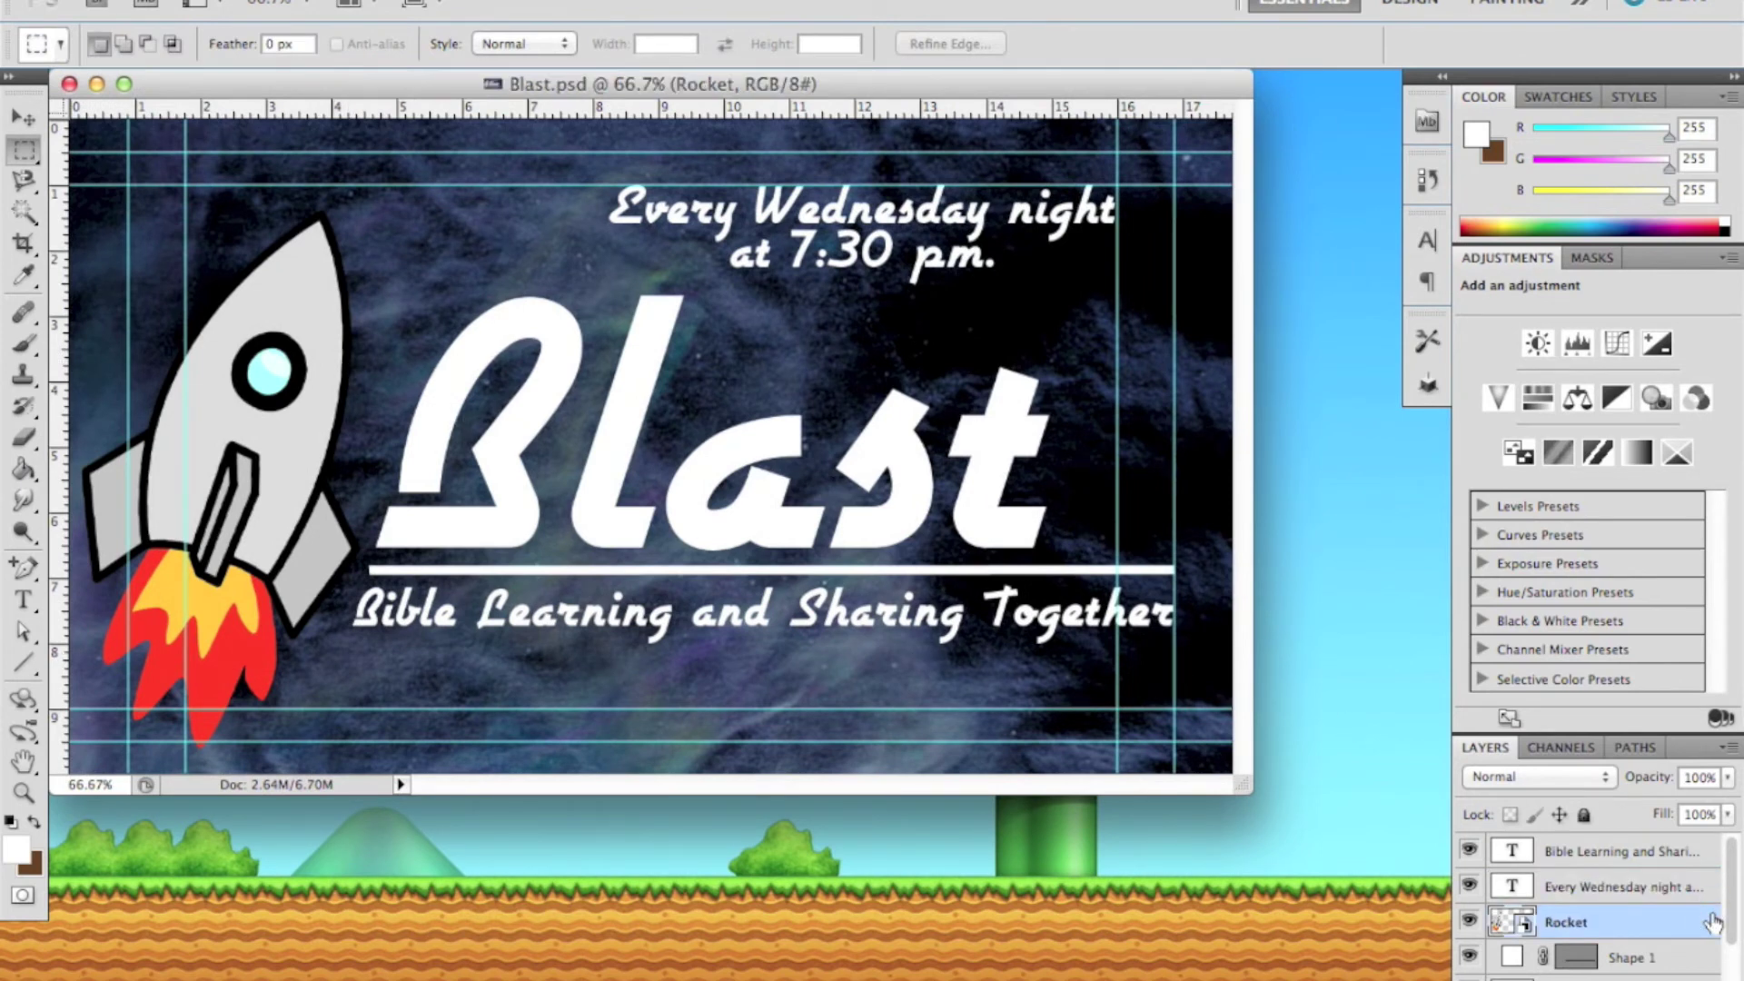
pyautogui.press('h')
pyautogui.doubleClick(1713, 924)
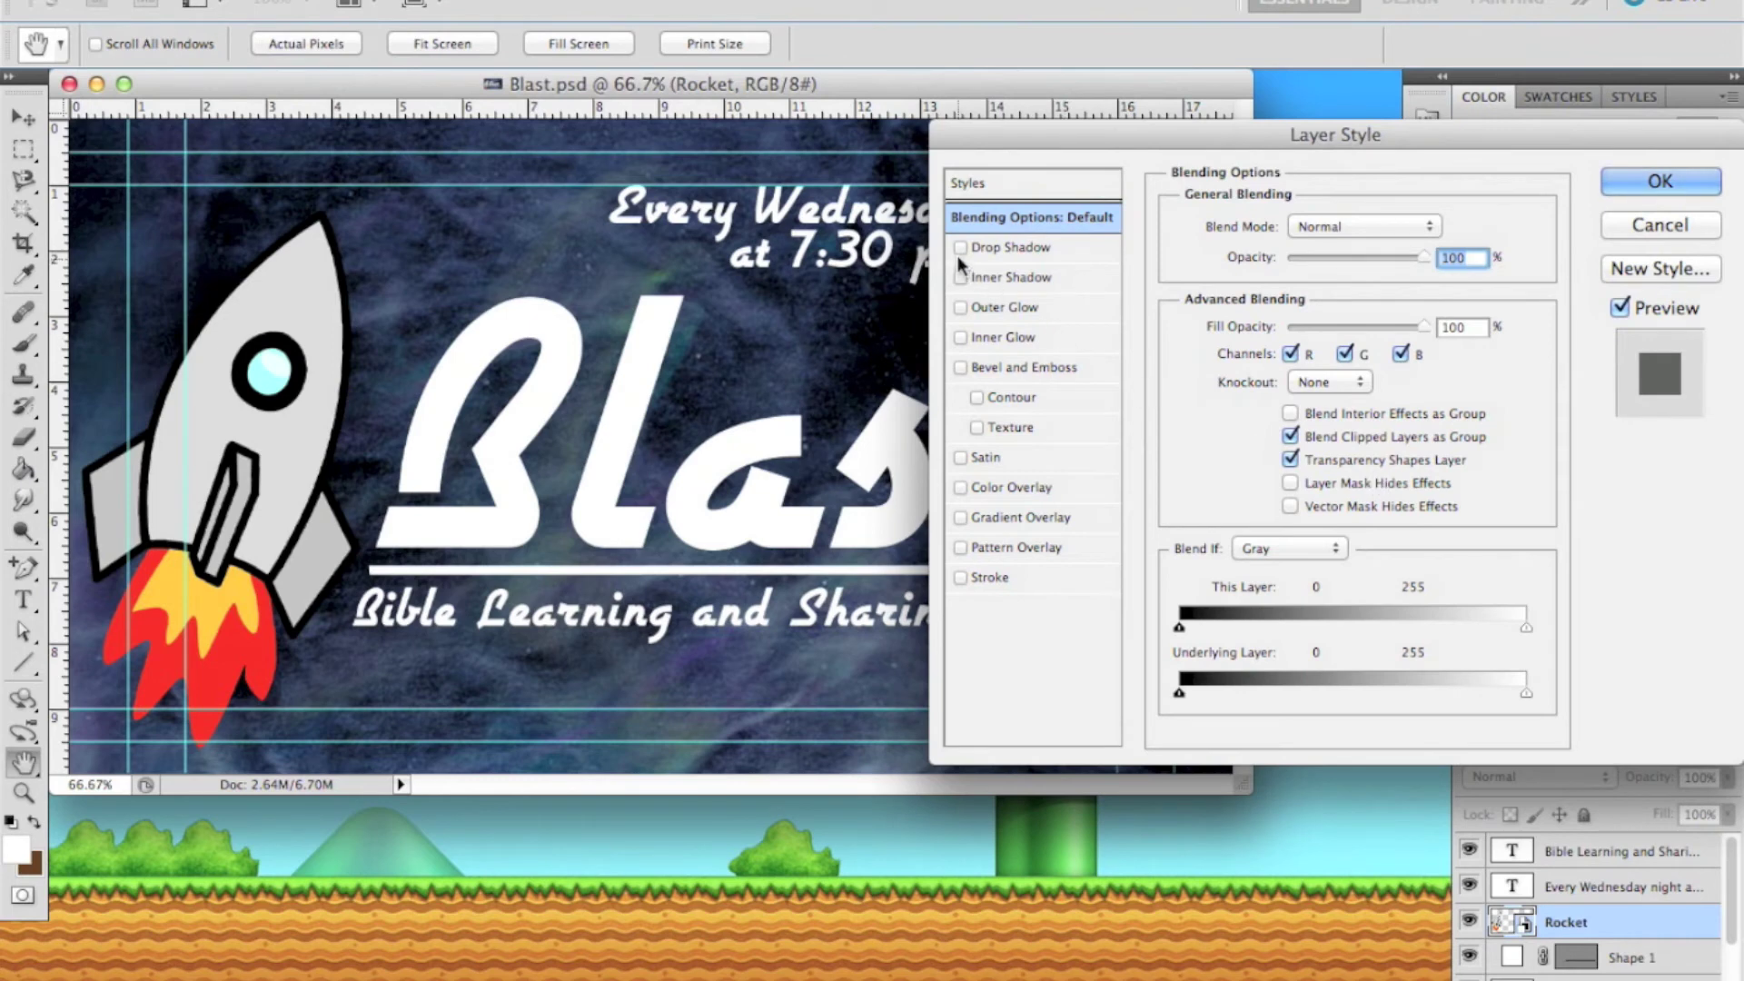
pyautogui.click(1010, 251)
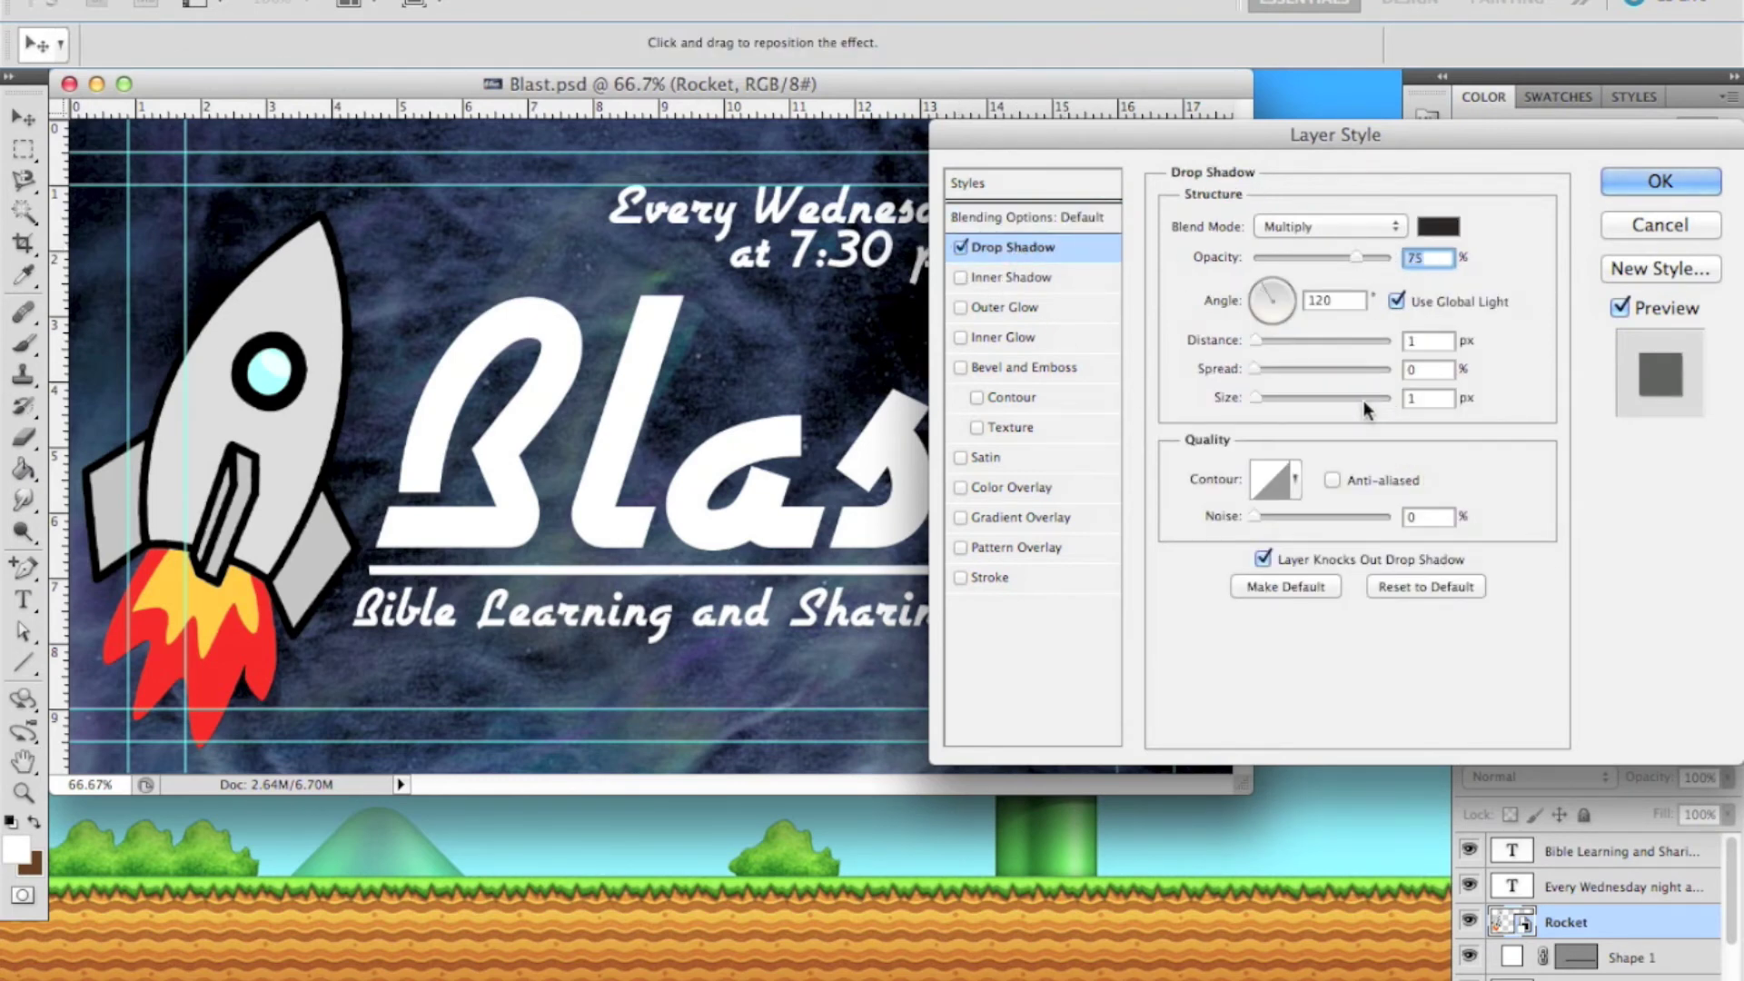
pyautogui.moveTo(1255, 368); pyautogui.dragTo(1276, 342)
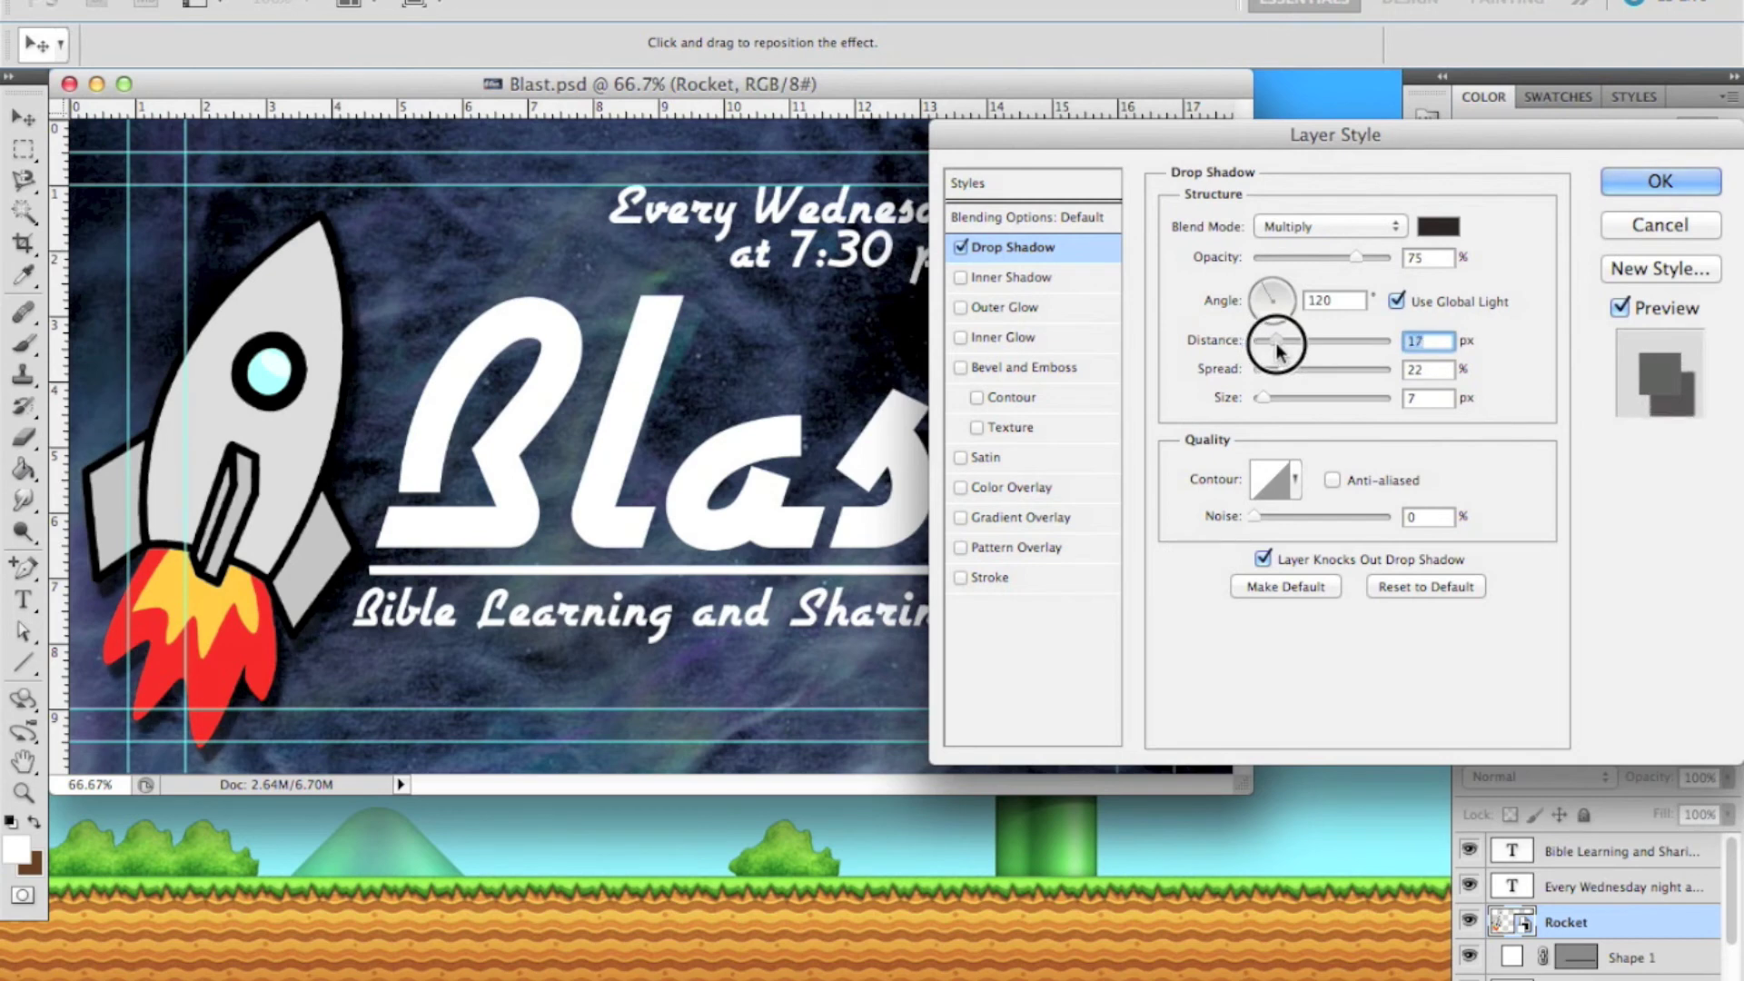
pyautogui.click(1660, 184)
pyautogui.press('m')
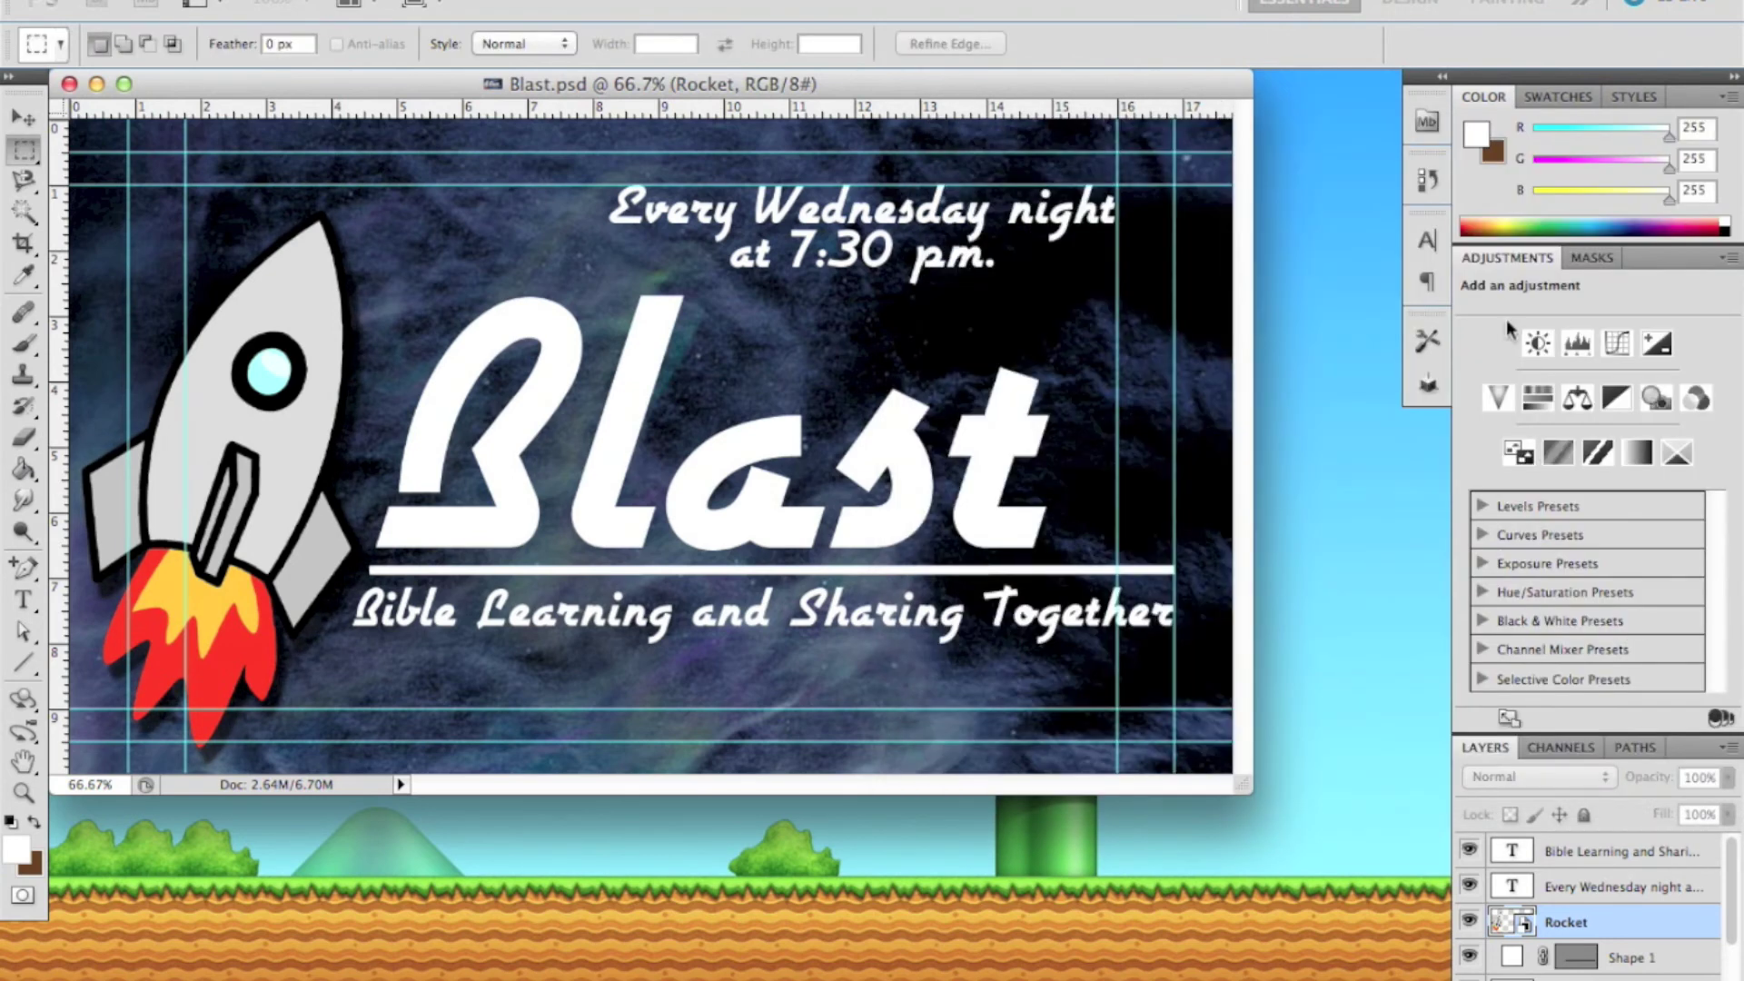
# Add a drop shadow to the Bible Learning and Sharing Together text with 22% spread, 7 px size and a distance slightly below 17 px.
pyautogui.doubleClick(1712, 860)
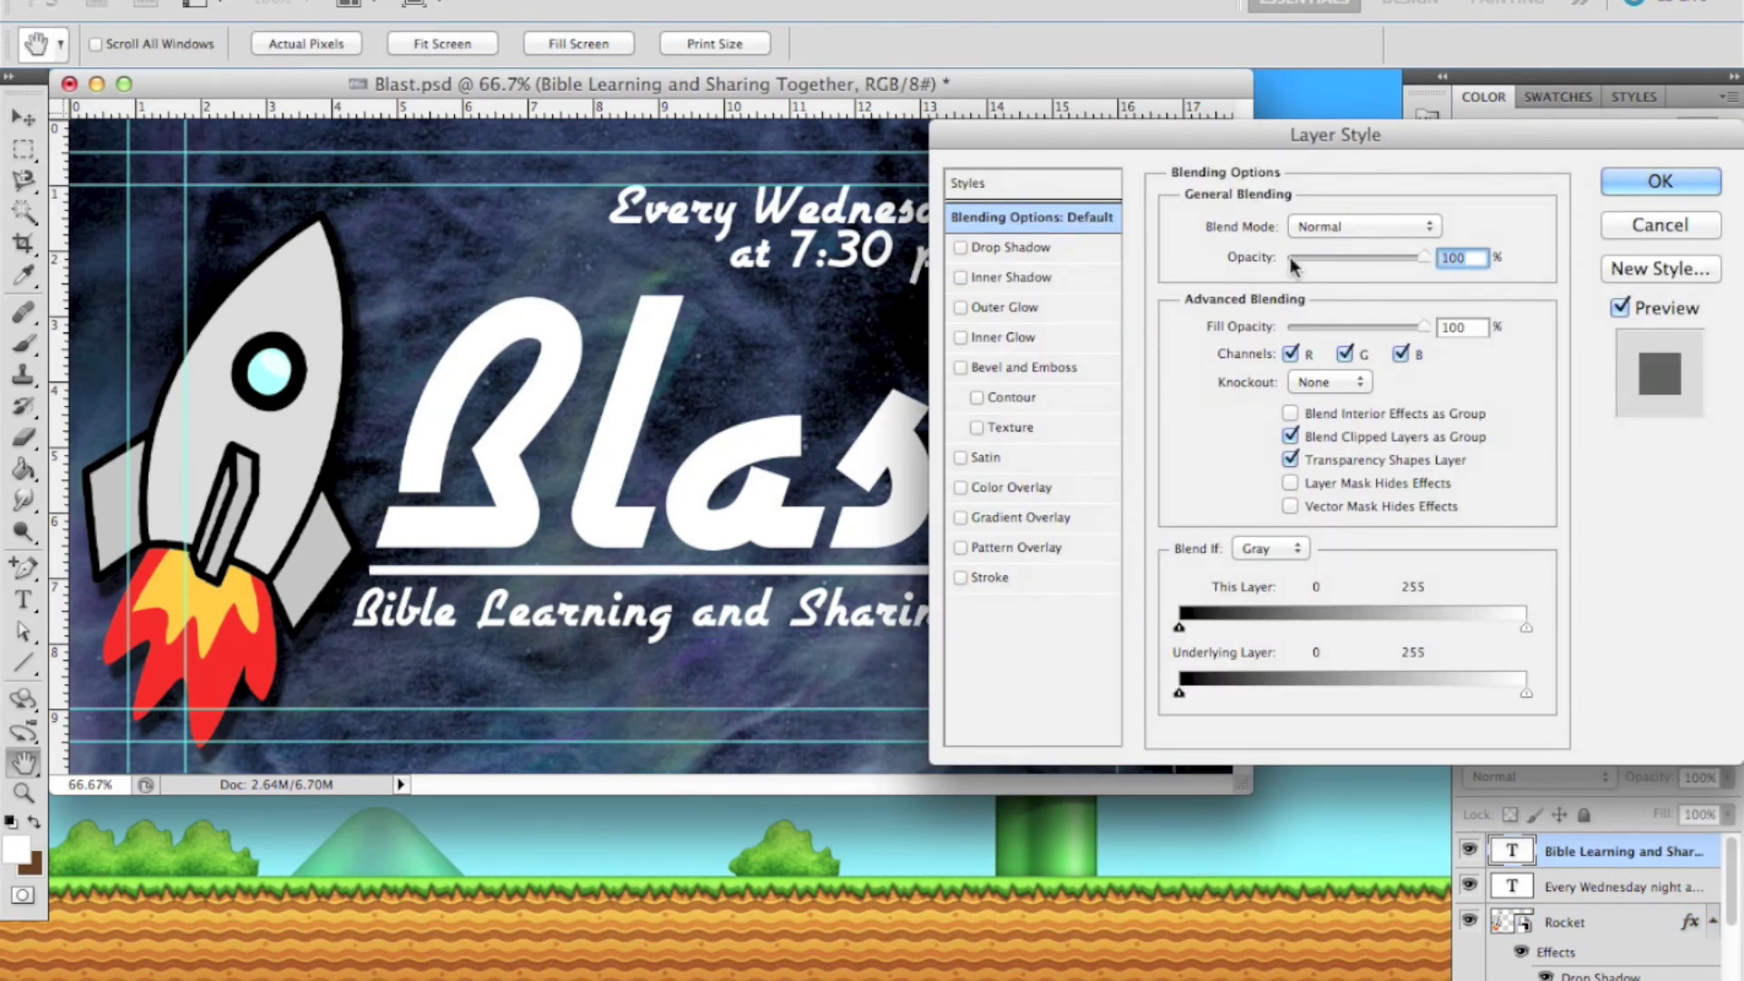
pyautogui.click(1034, 247)
pyautogui.click(1436, 347)
pyautogui.write('17')
pyautogui.press('Tab')
pyautogui.write('22')
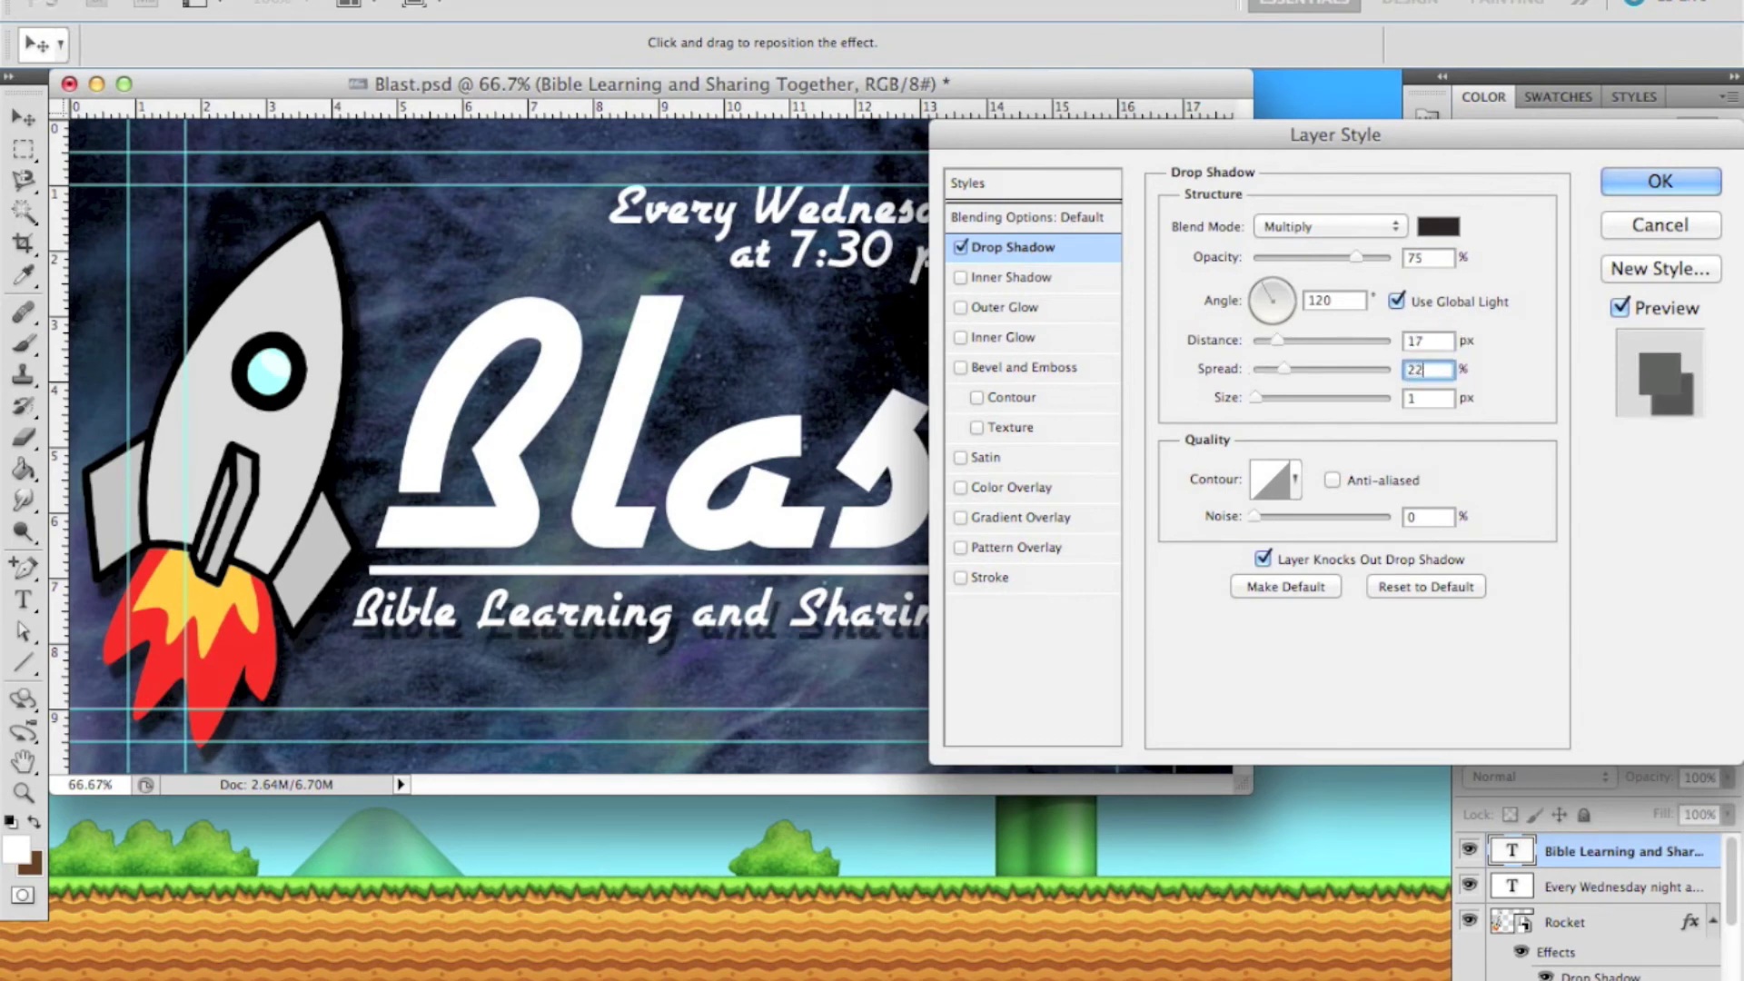
pyautogui.press('Tab')
pyautogui.write('7')
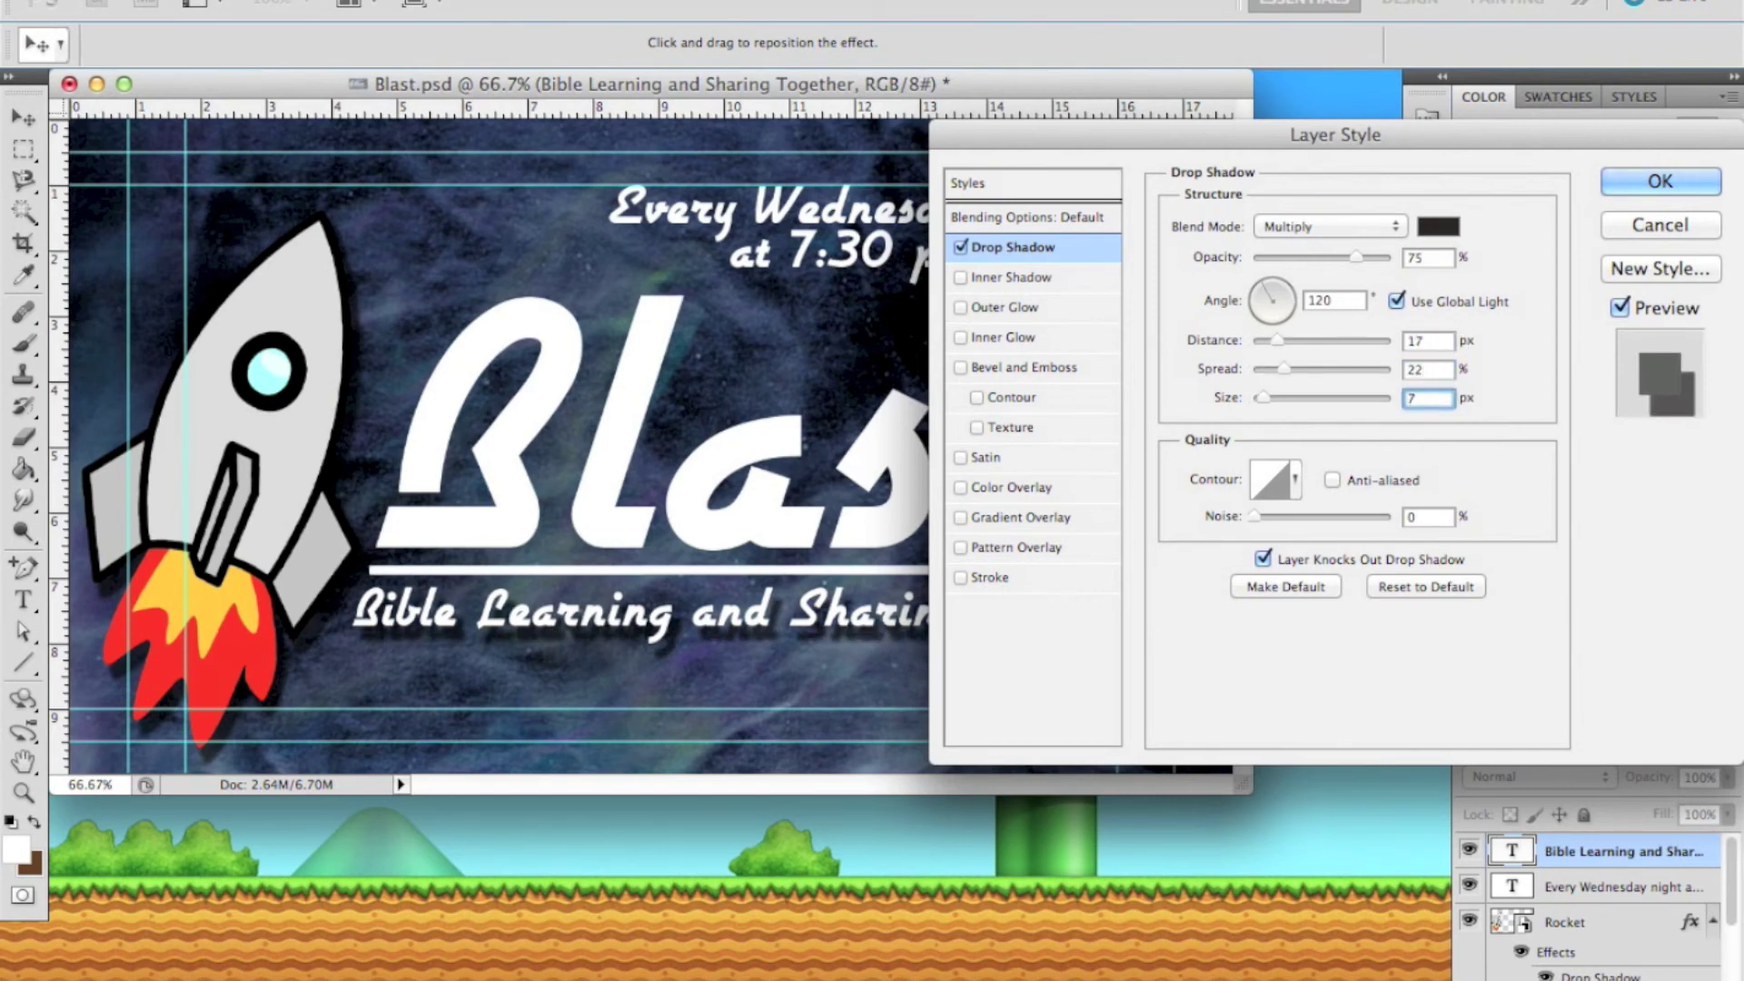
pyautogui.moveTo(1275, 343); pyautogui.dragTo(1264, 351)
pyautogui.click(1625, 186)
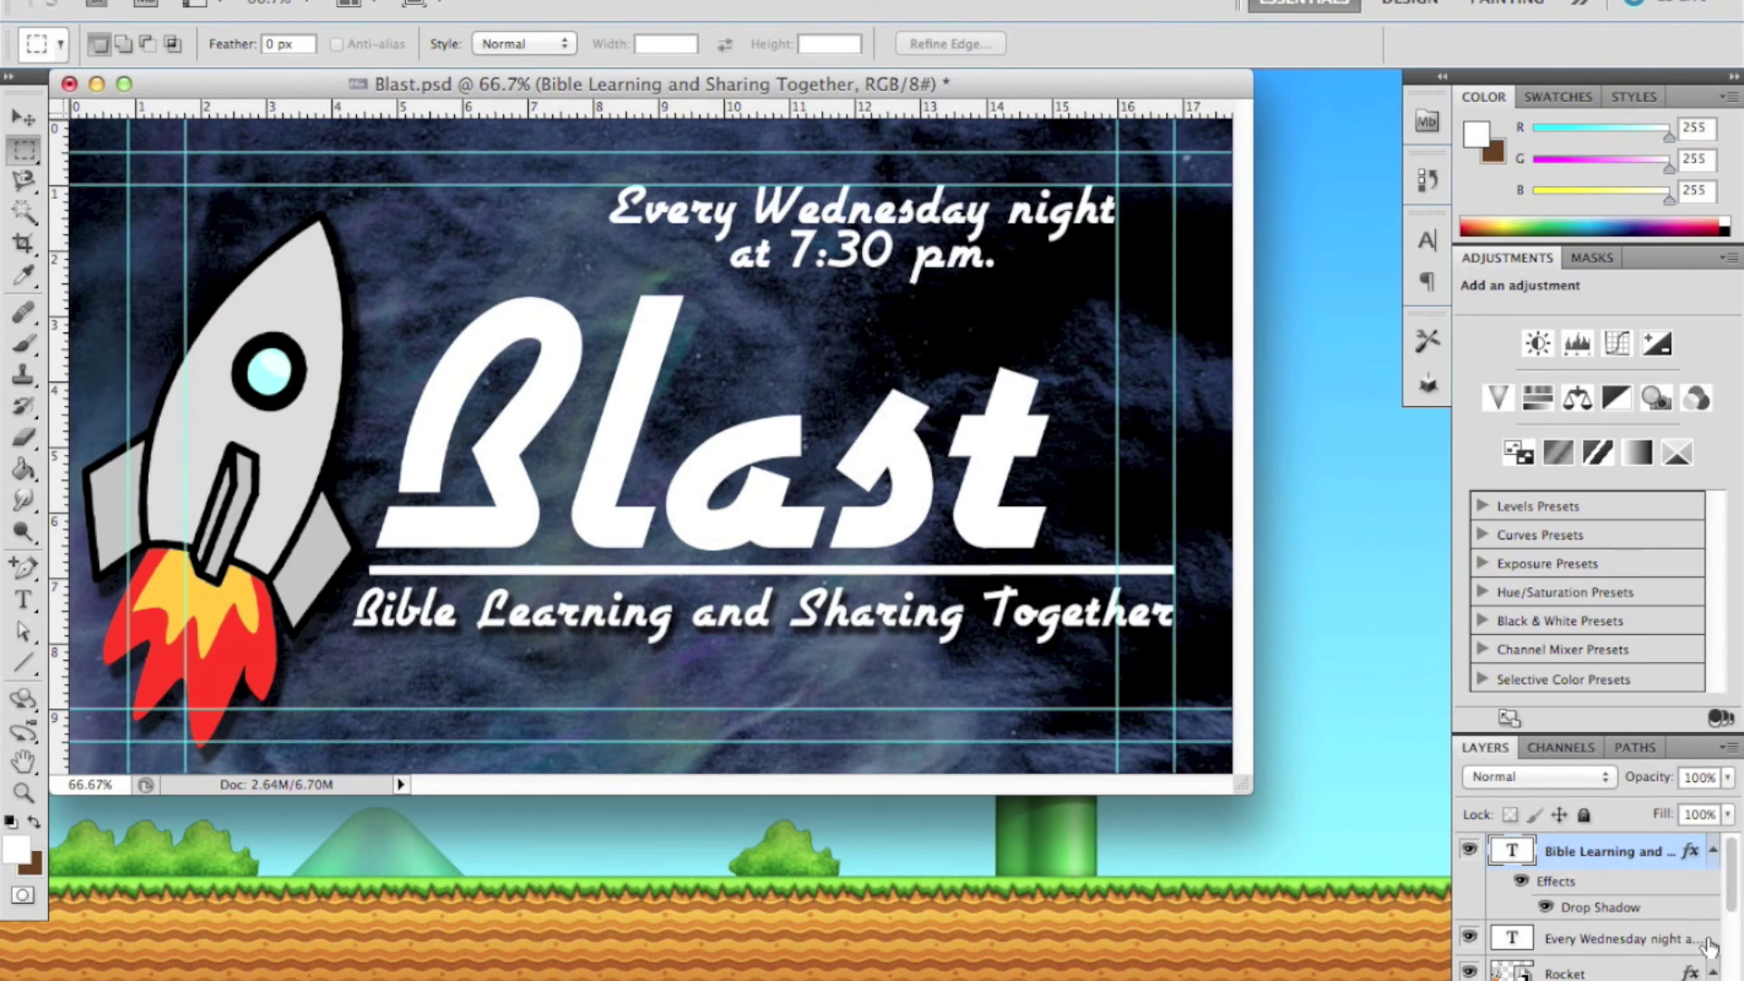
# Add a drop shadow to the Every Wednesday night text with 22% spread, 7 px size and a distance just under 17 px.
pyautogui.doubleClick(1707, 946)
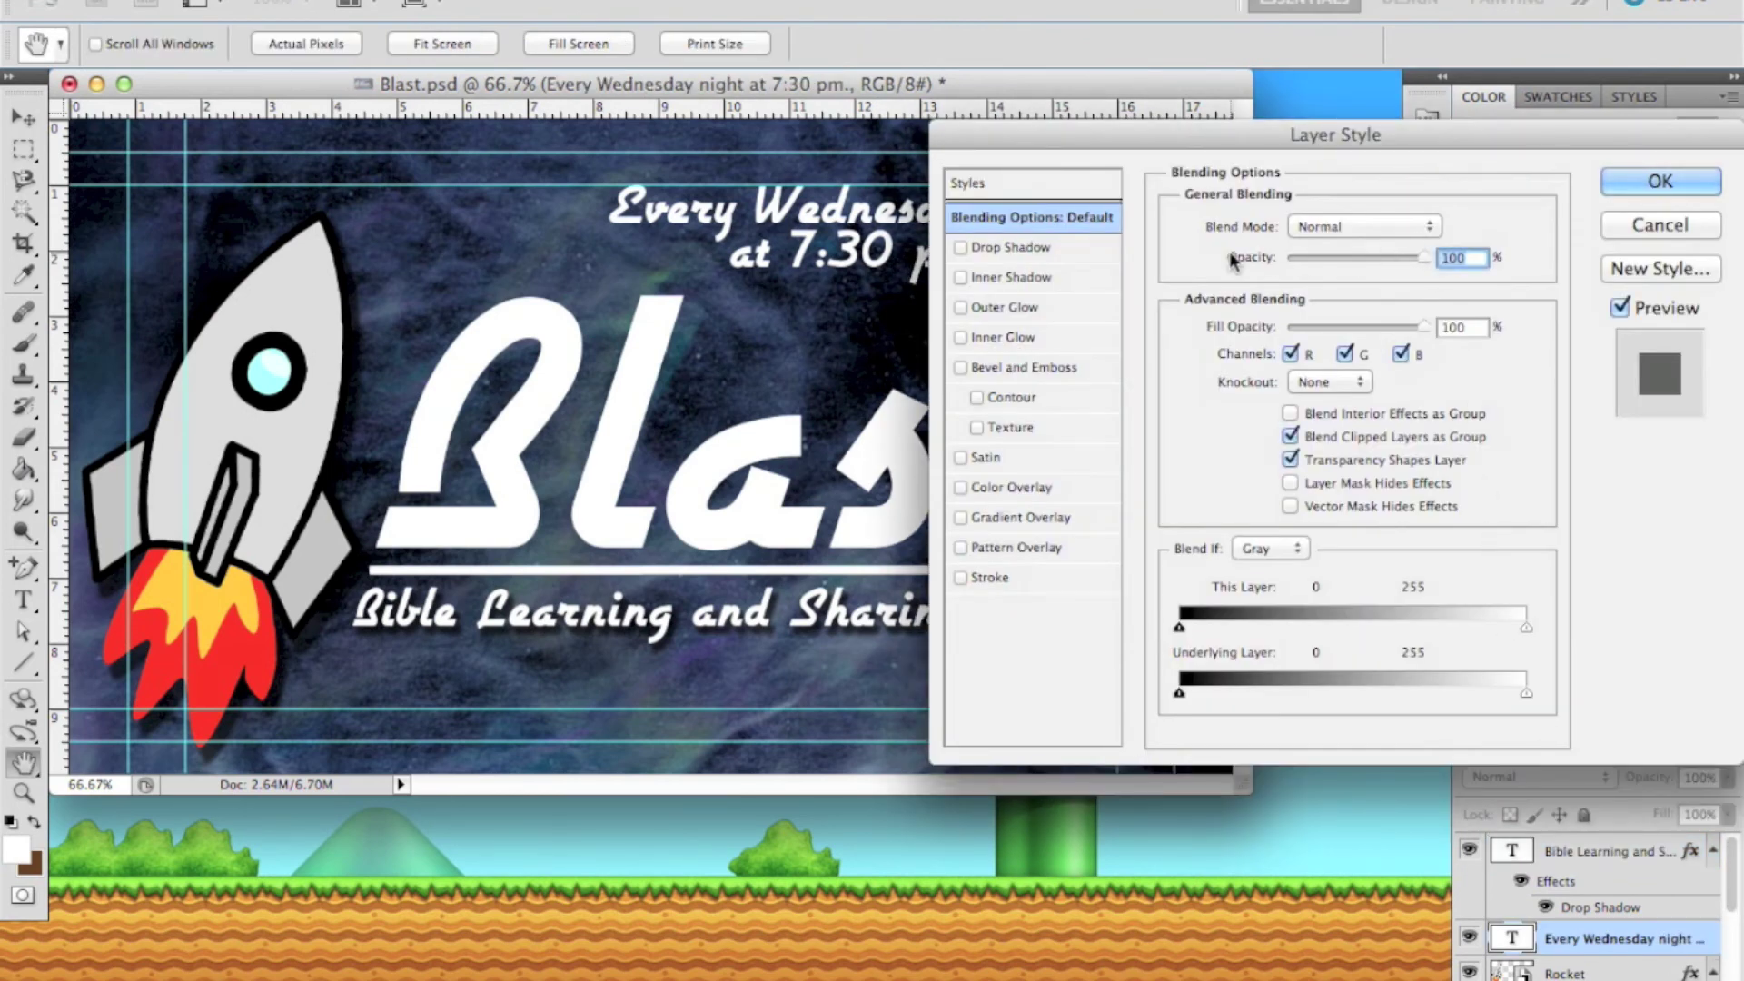
pyautogui.click(1008, 247)
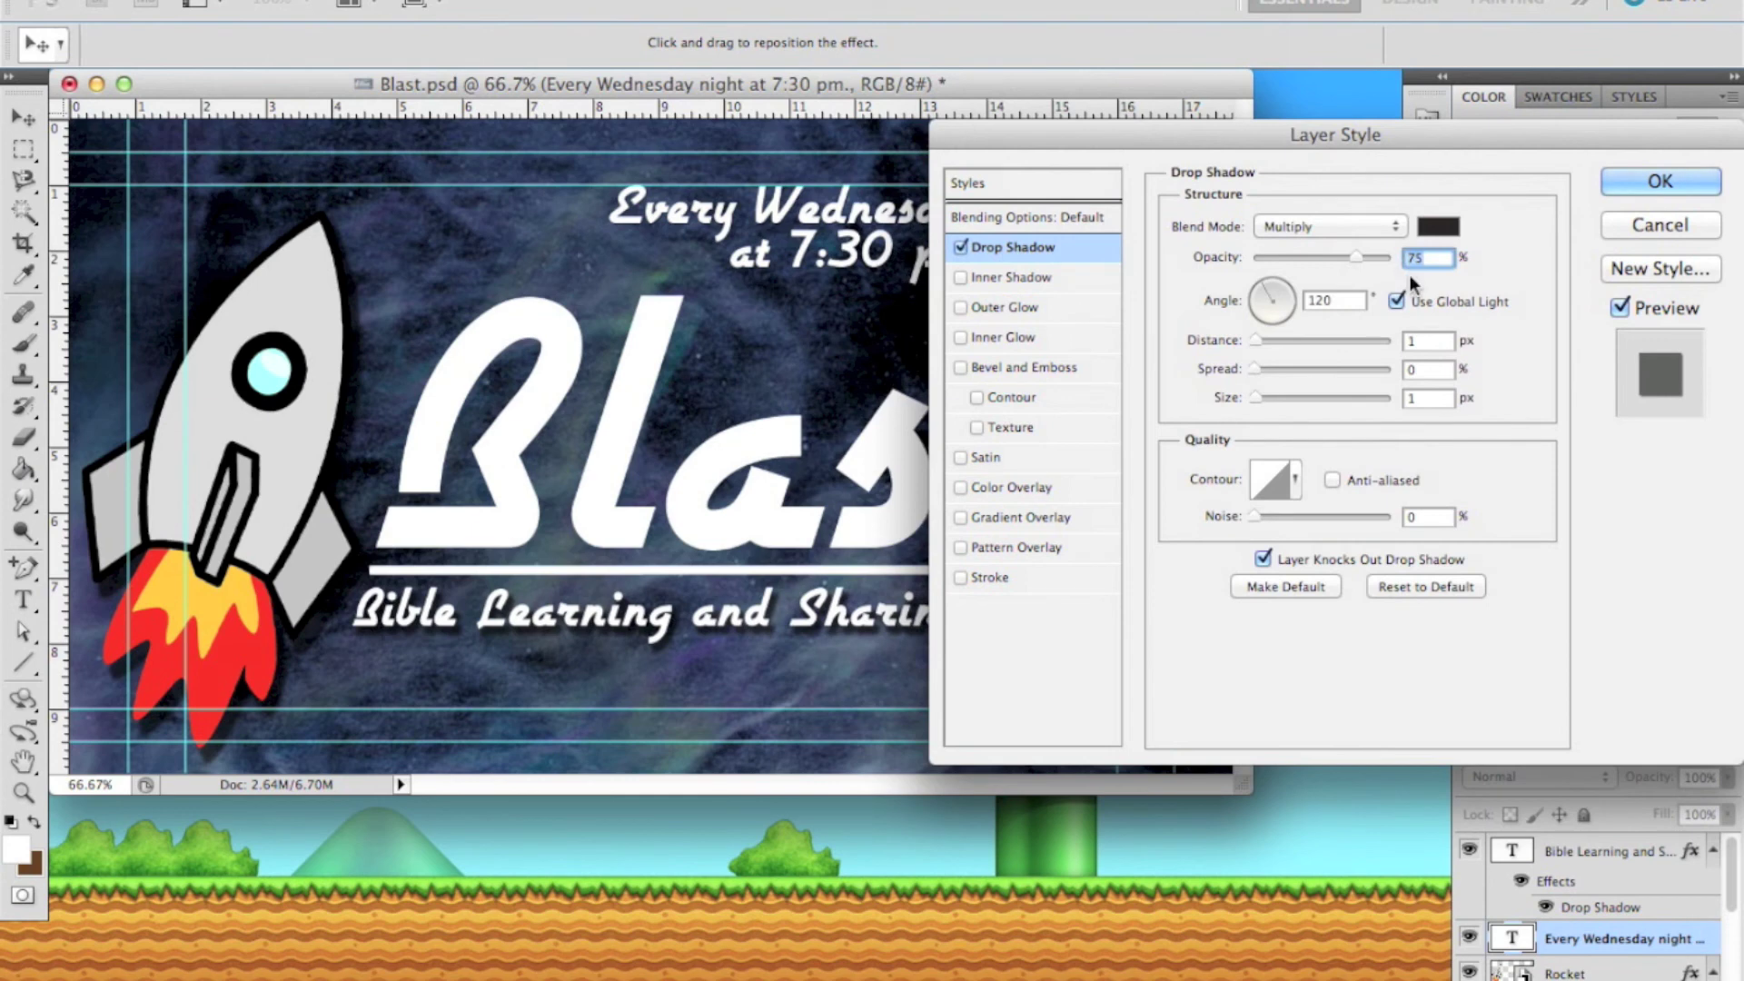
pyautogui.doubleClick(1429, 343)
pyautogui.write('17')
pyautogui.press('Tab')
pyautogui.write('22')
pyautogui.press('Tab')
pyautogui.write('7')
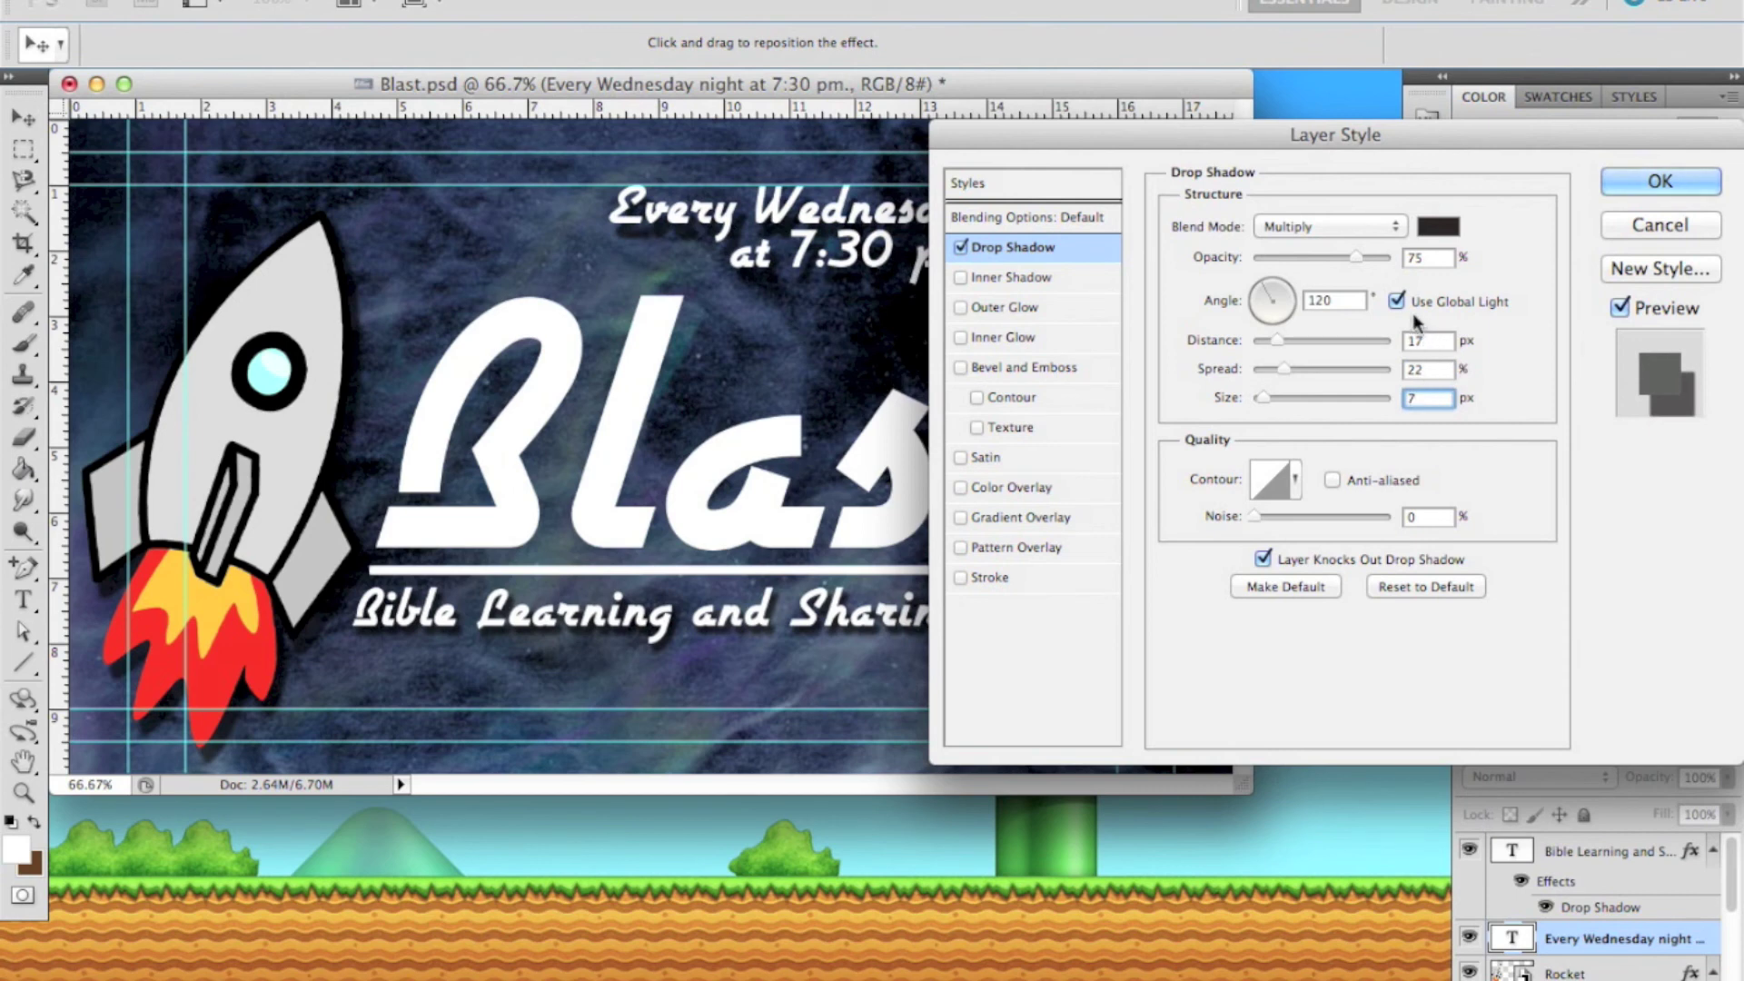
pyautogui.moveTo(1273, 341); pyautogui.dragTo(1269, 348)
pyautogui.click(1621, 185)
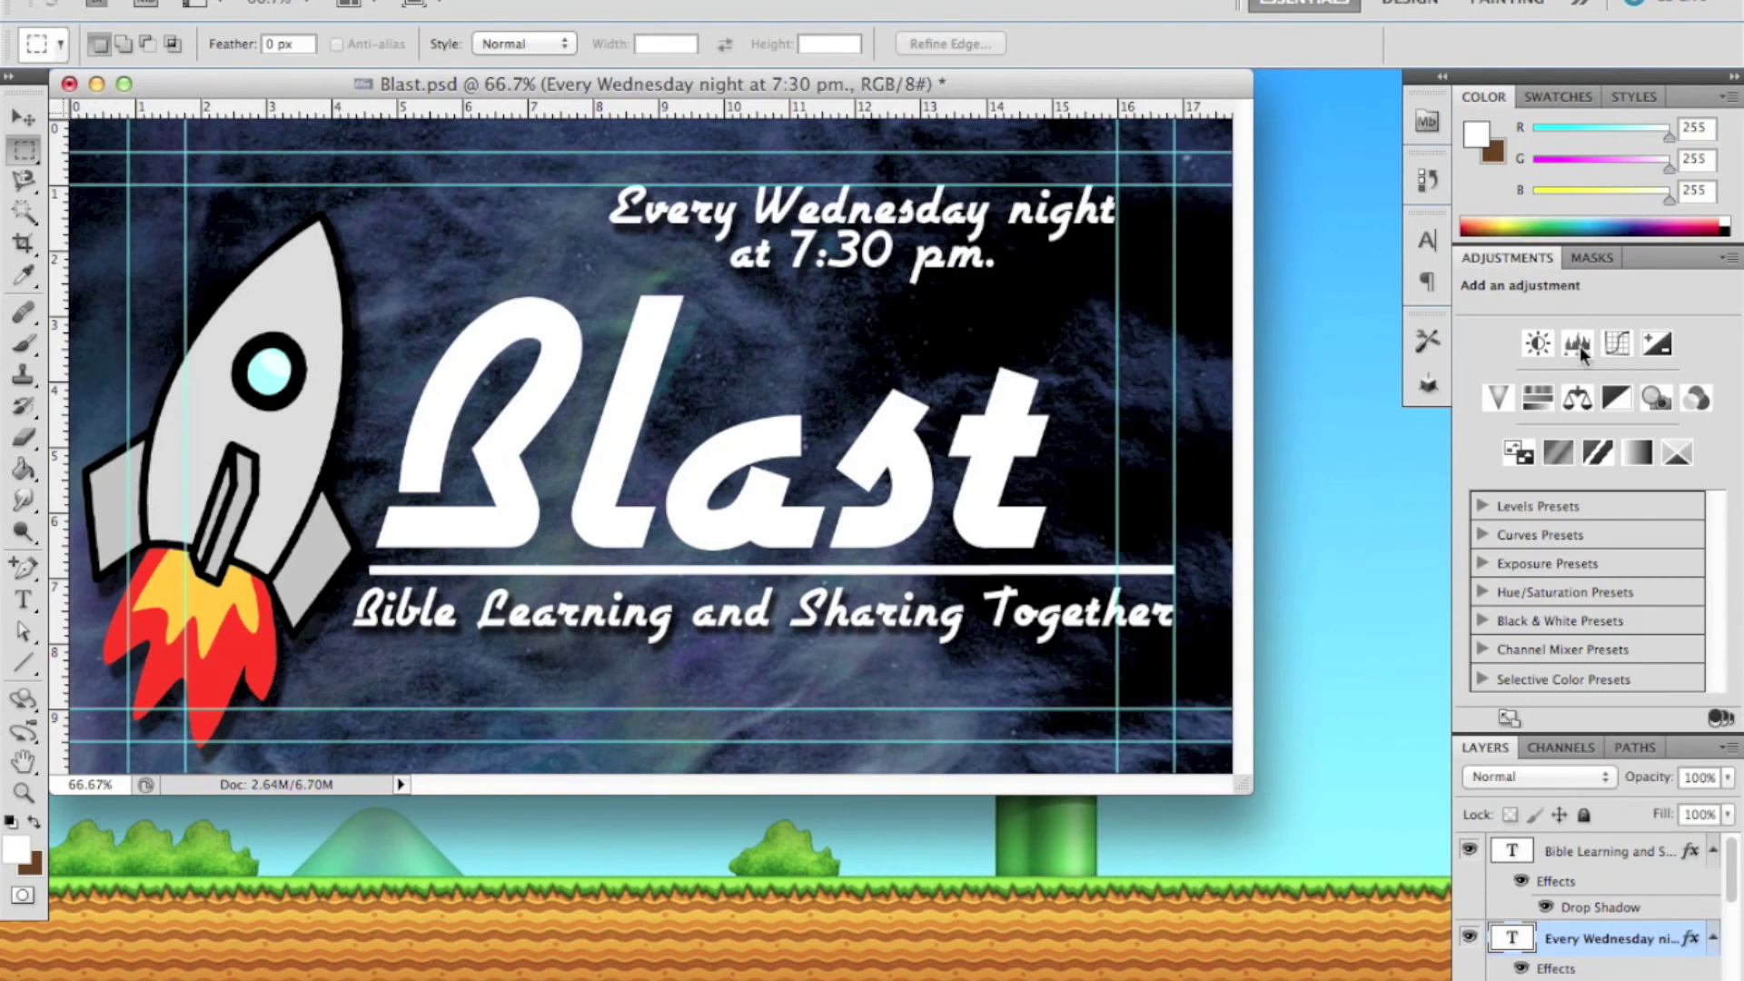
# Add a drop shadow to the Blast title layer with 17 px distance, 22% spread and 7 px size.
pyautogui.scroll(-5, 1544, 964)
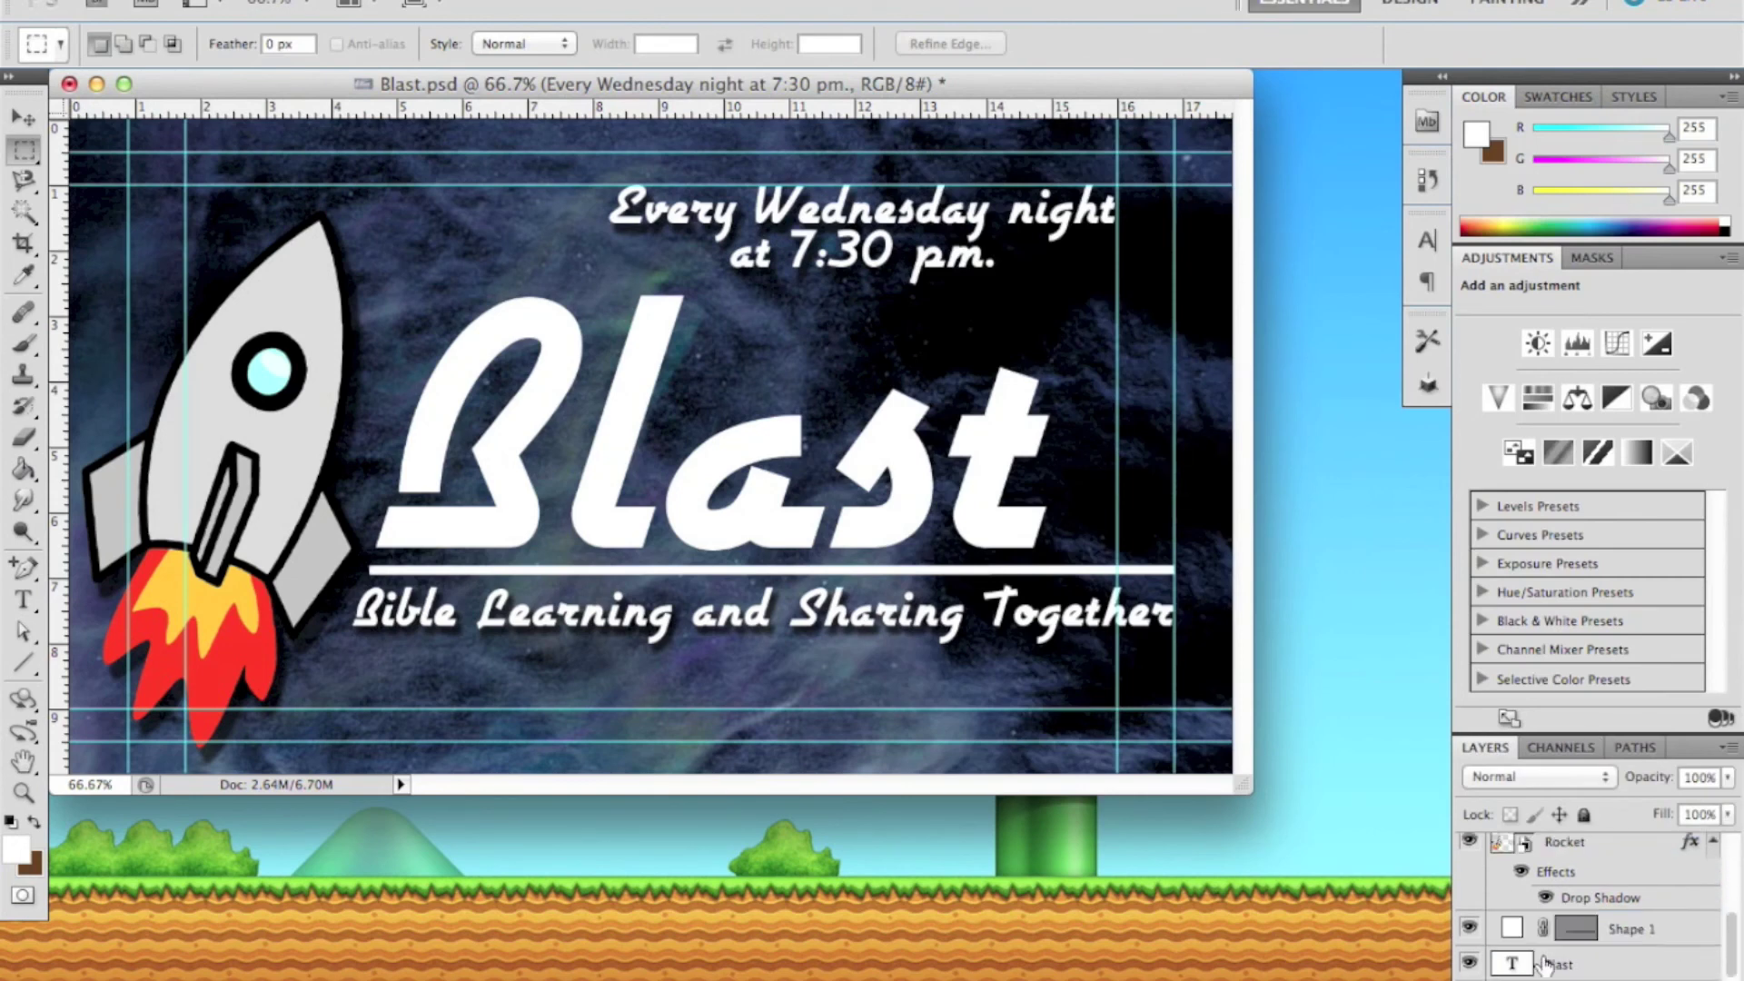
pyautogui.doubleClick(1703, 970)
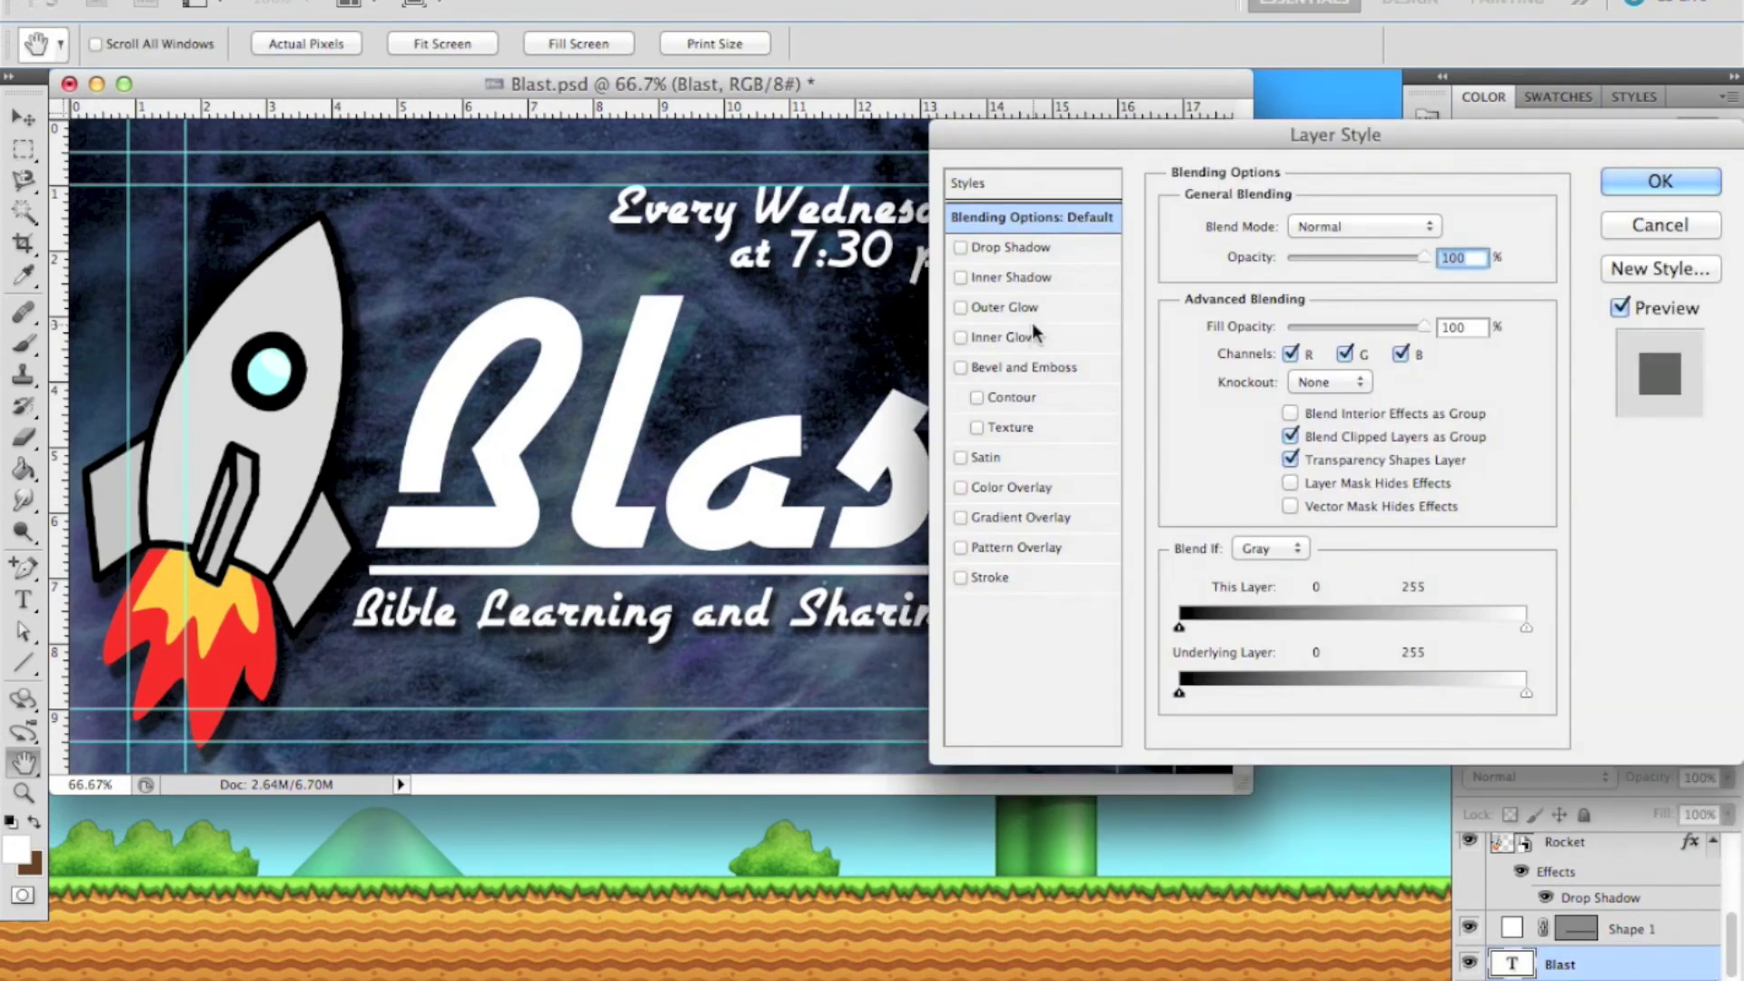
pyautogui.click(1017, 247)
pyautogui.click(1435, 341)
pyautogui.write('17')
pyautogui.press('Tab')
pyautogui.write('22')
pyautogui.press('Tab')
pyautogui.write('7')
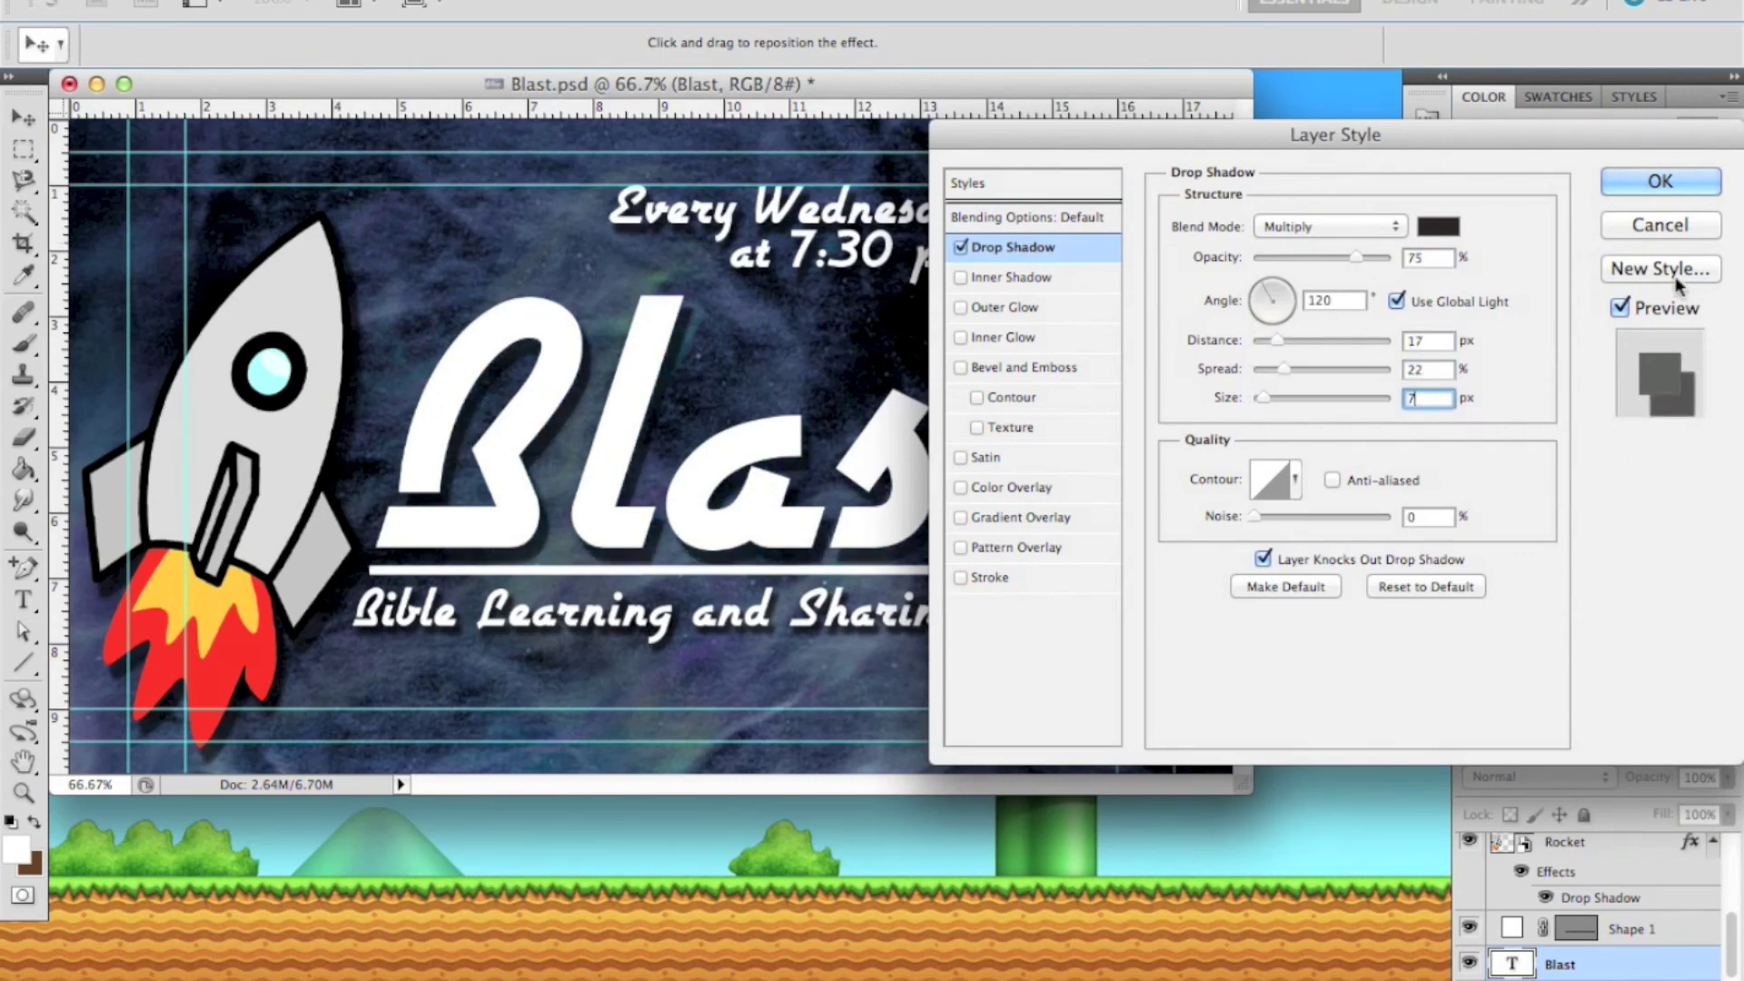
pyautogui.click(1667, 186)
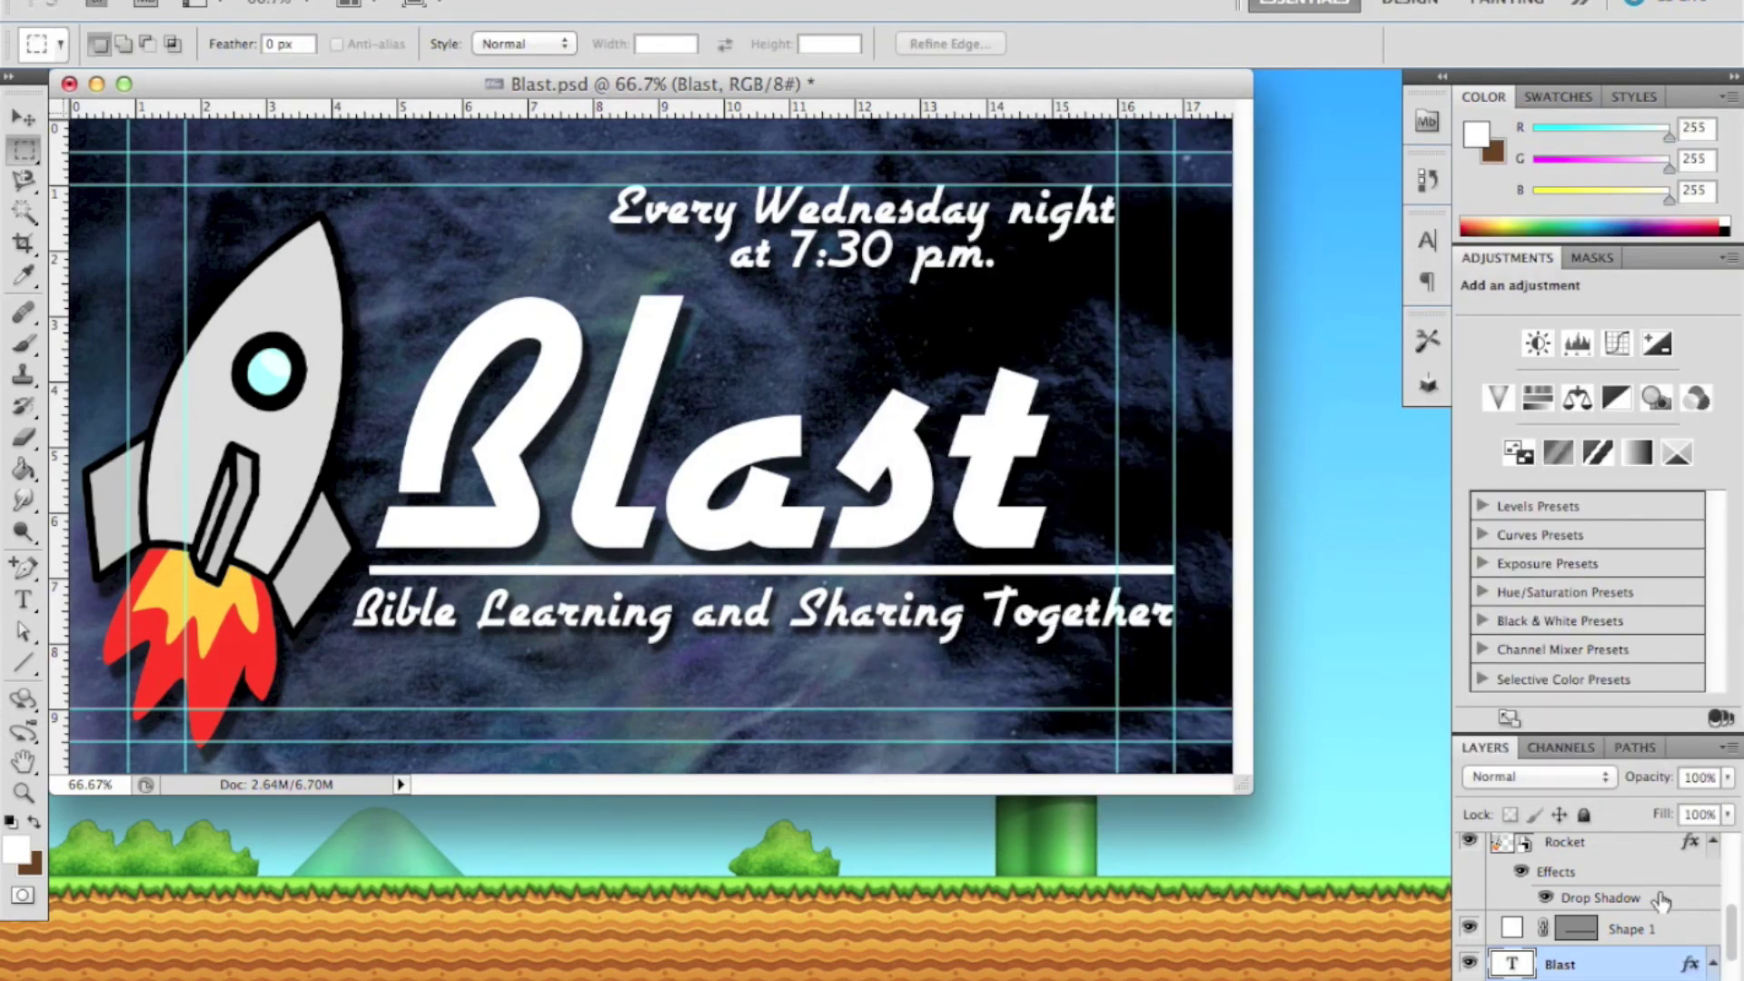
# Give the dividing line's Shape 1 layer a drop shadow with 17 px distance, 22% spread and 7 px size.
pyautogui.doubleClick(1711, 931)
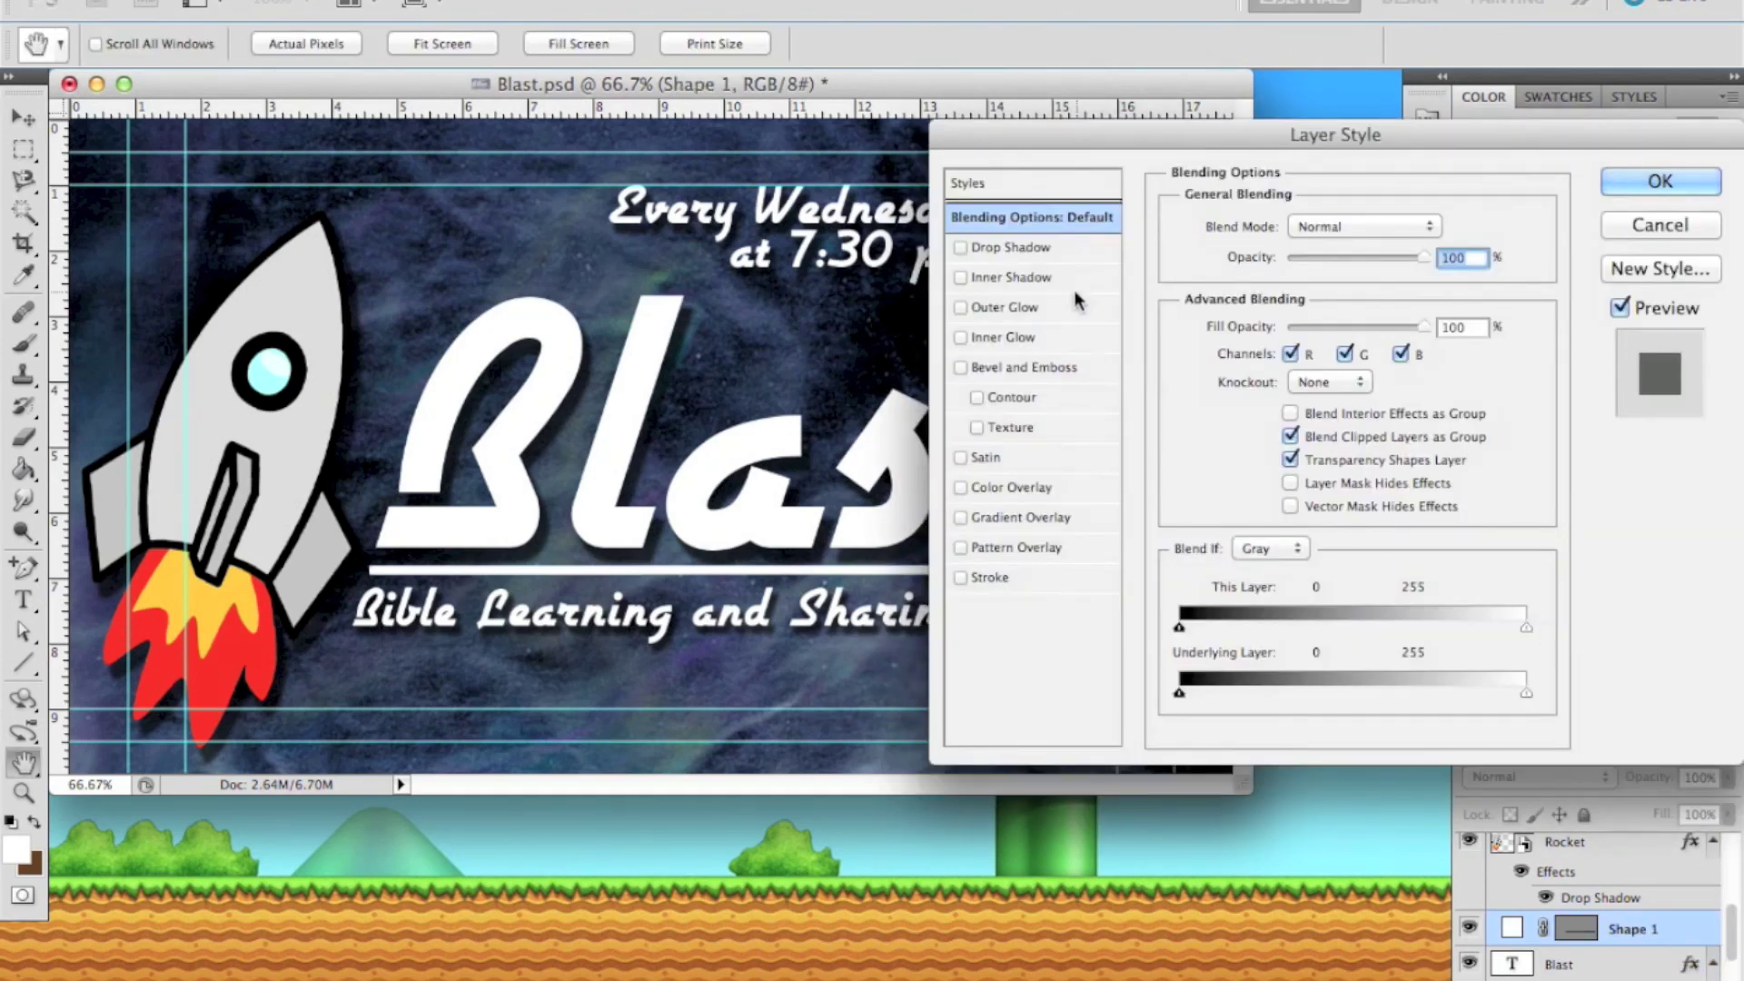
pyautogui.click(1033, 248)
pyautogui.click(1426, 343)
pyautogui.write('7')
pyautogui.click(1439, 372)
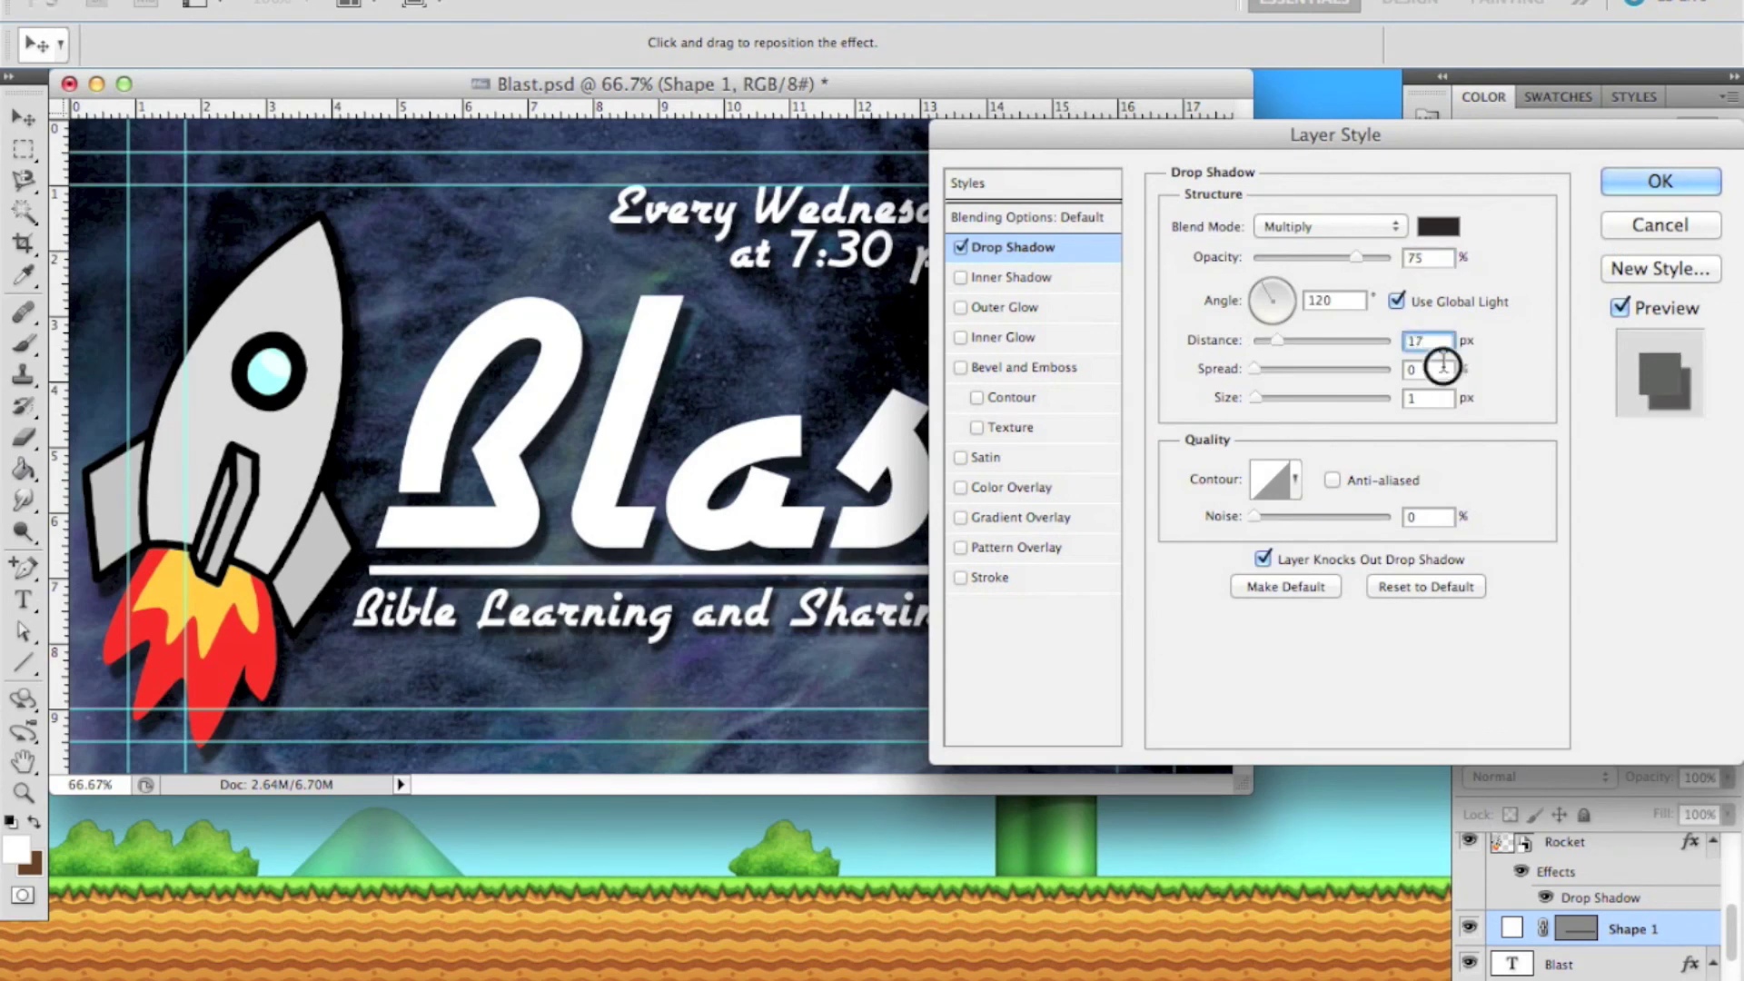
pyautogui.write('22')
pyautogui.click(1442, 403)
pyautogui.write('7')
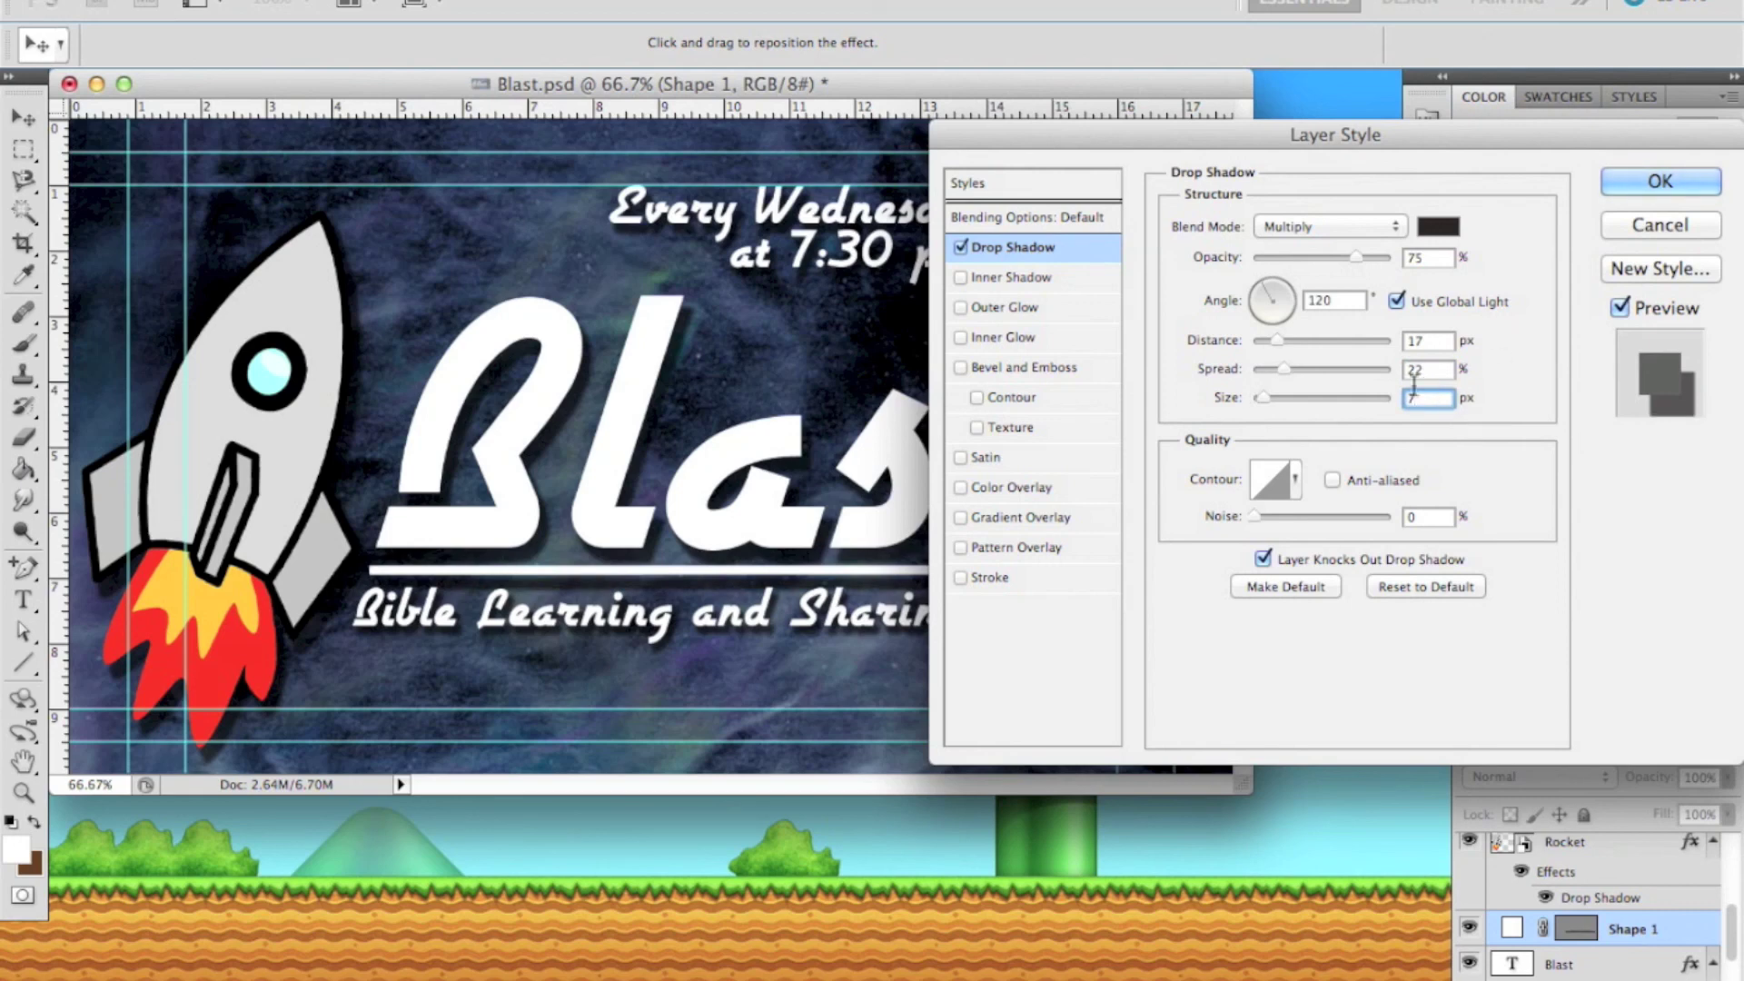
# Reduce the dividing line's drop shadow distance to 14 px and apply the layer style.
pyautogui.click(1433, 342)
pyautogui.press('Down')
pyautogui.press('Down')
pyautogui.press('Down')
pyautogui.press('Down')
pyautogui.press('Down')
pyautogui.press('Down')
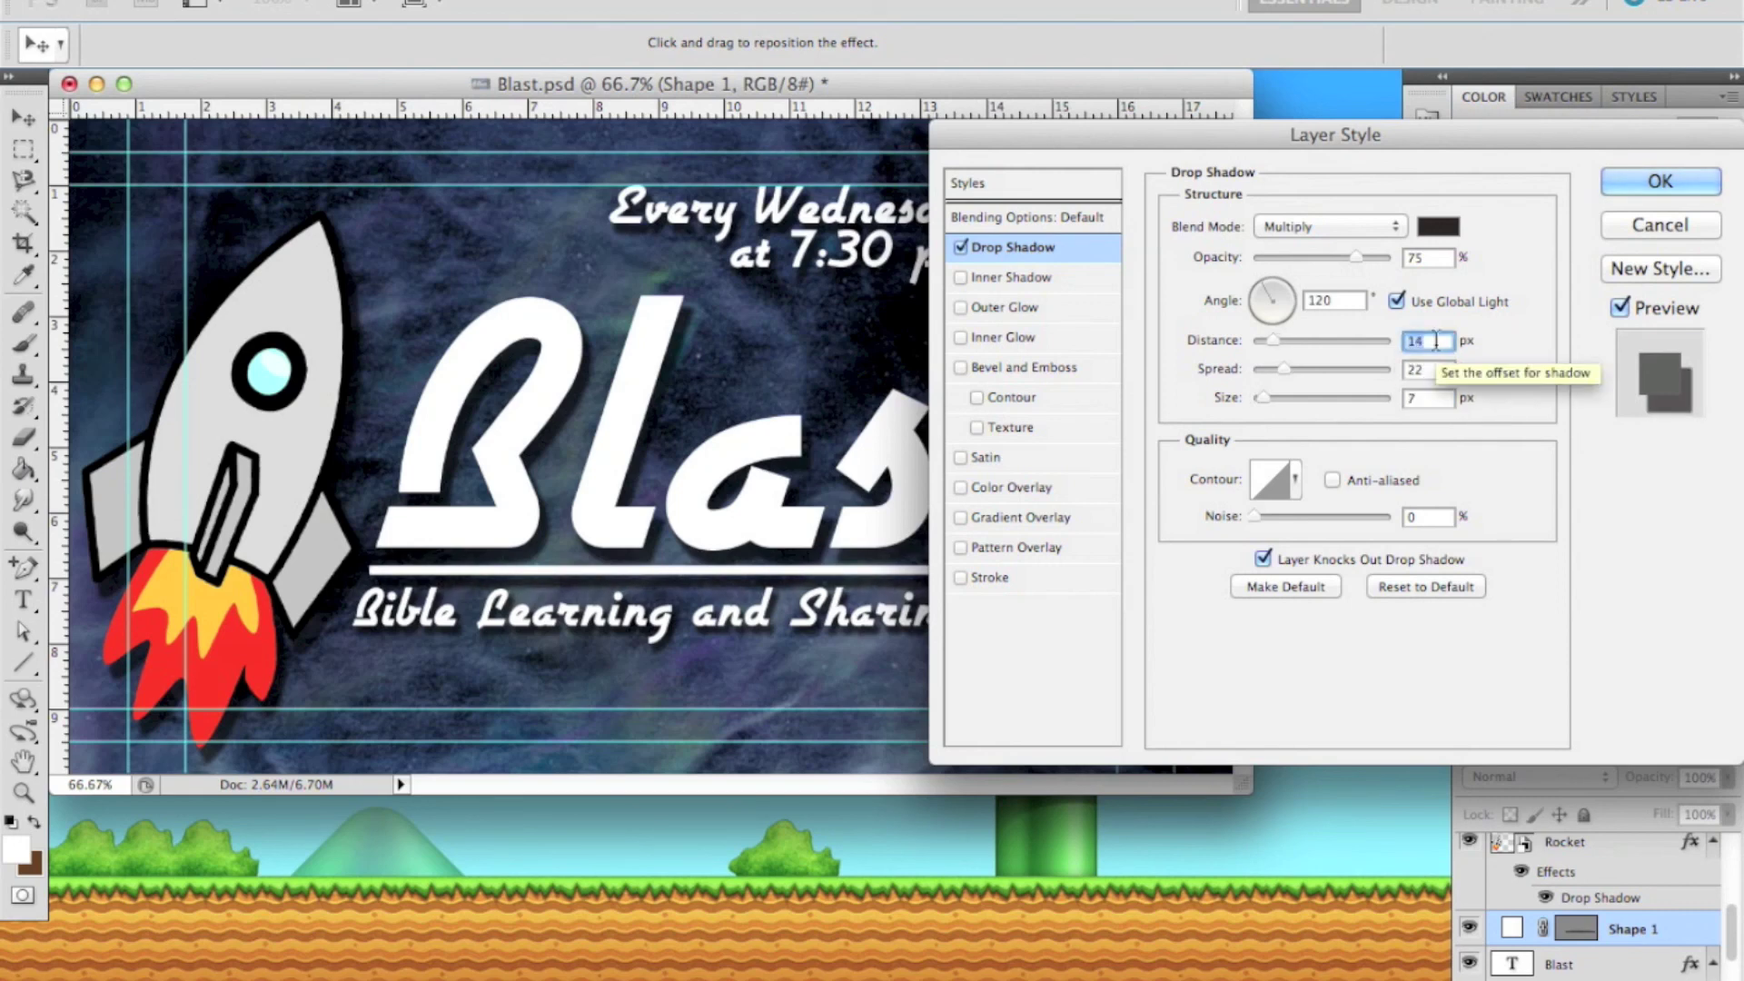
pyautogui.click(1625, 191)
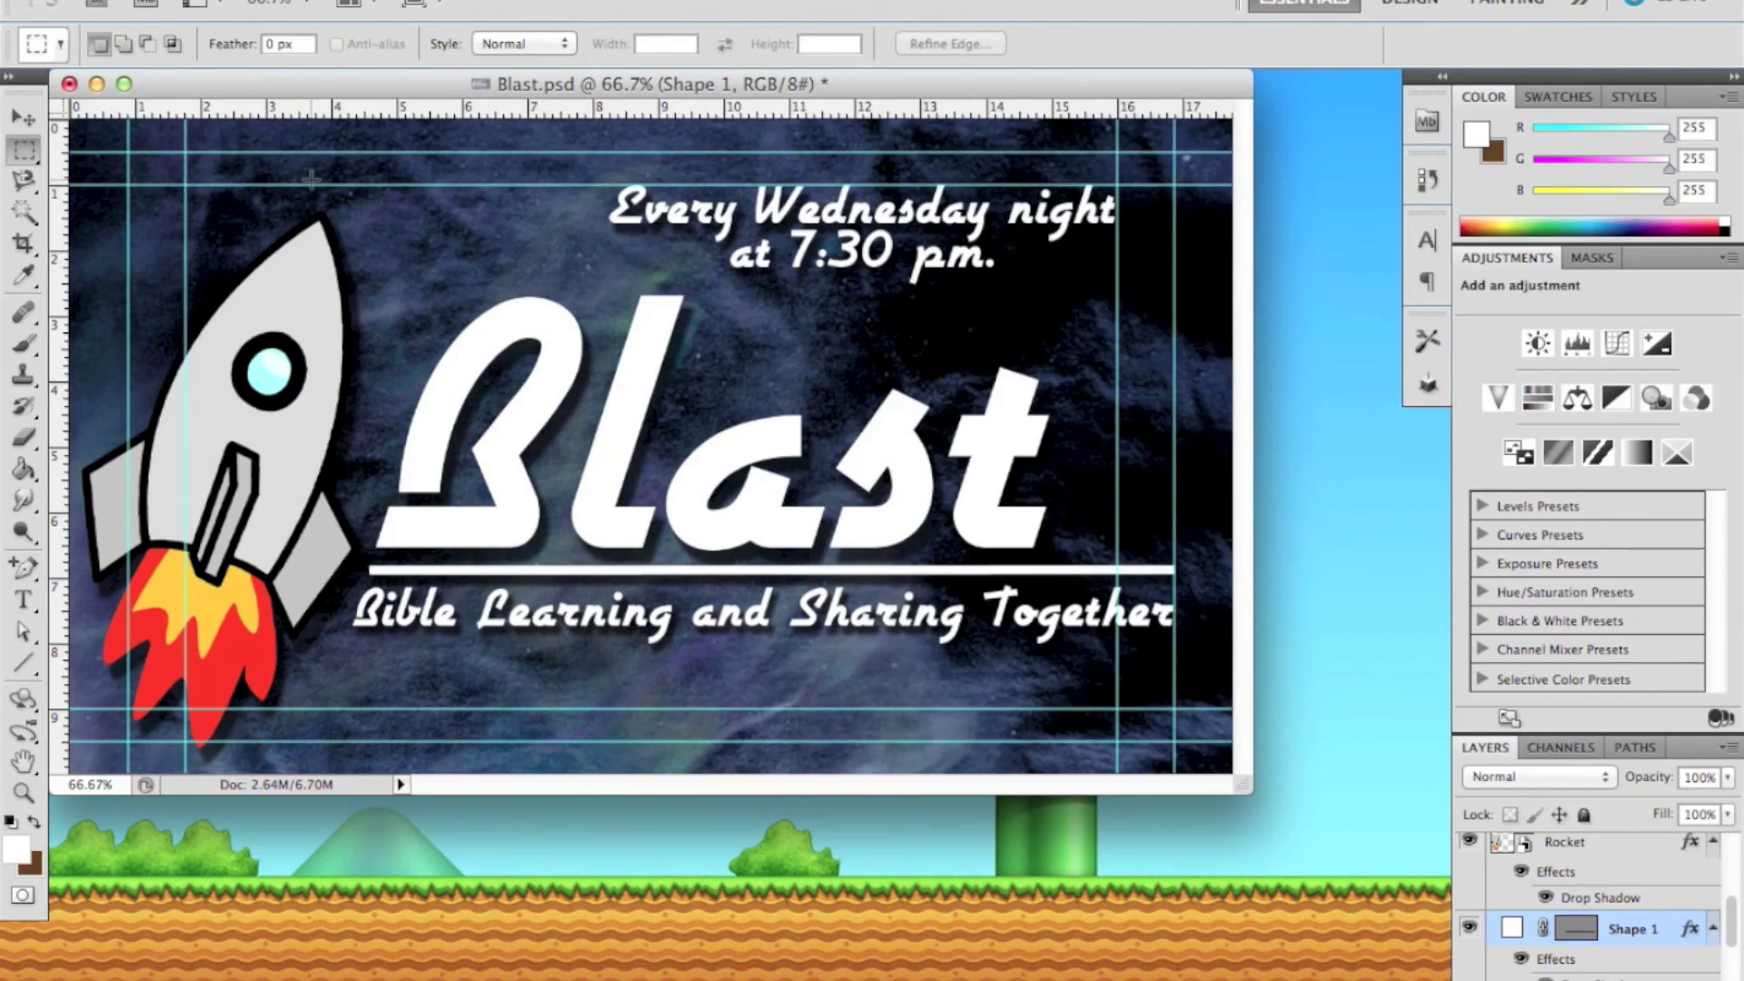